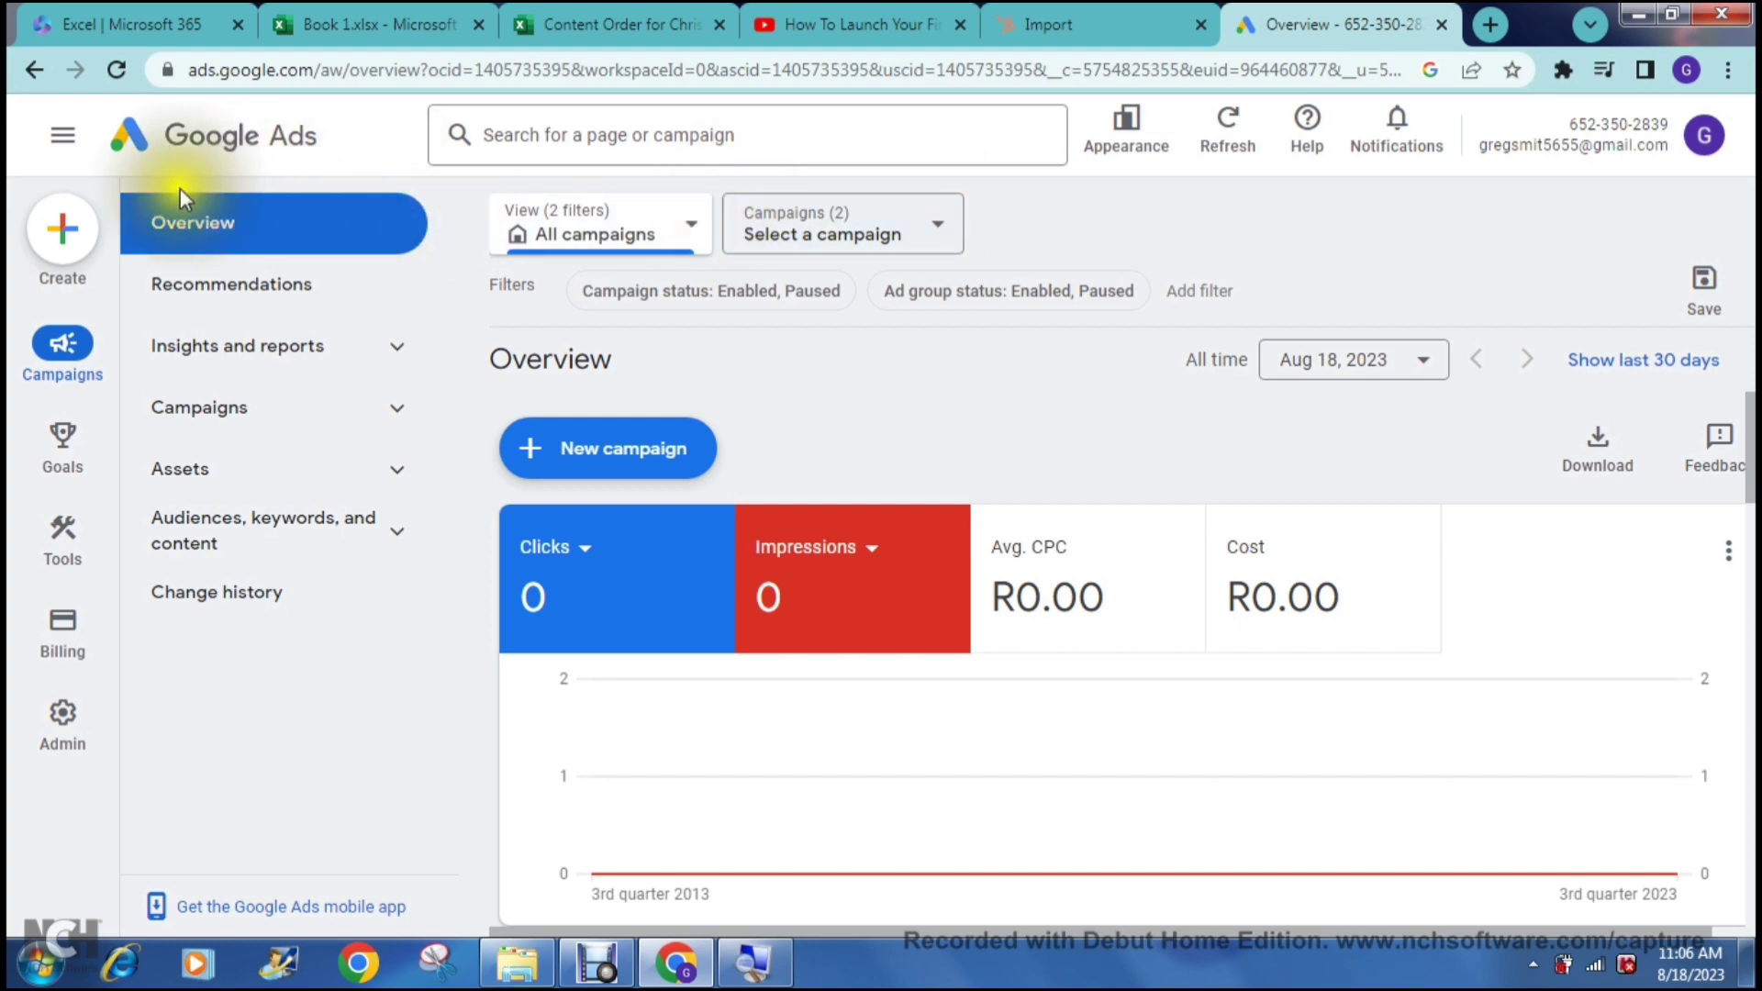
- Start creating a new advertising campaign
left_click(48, 242)
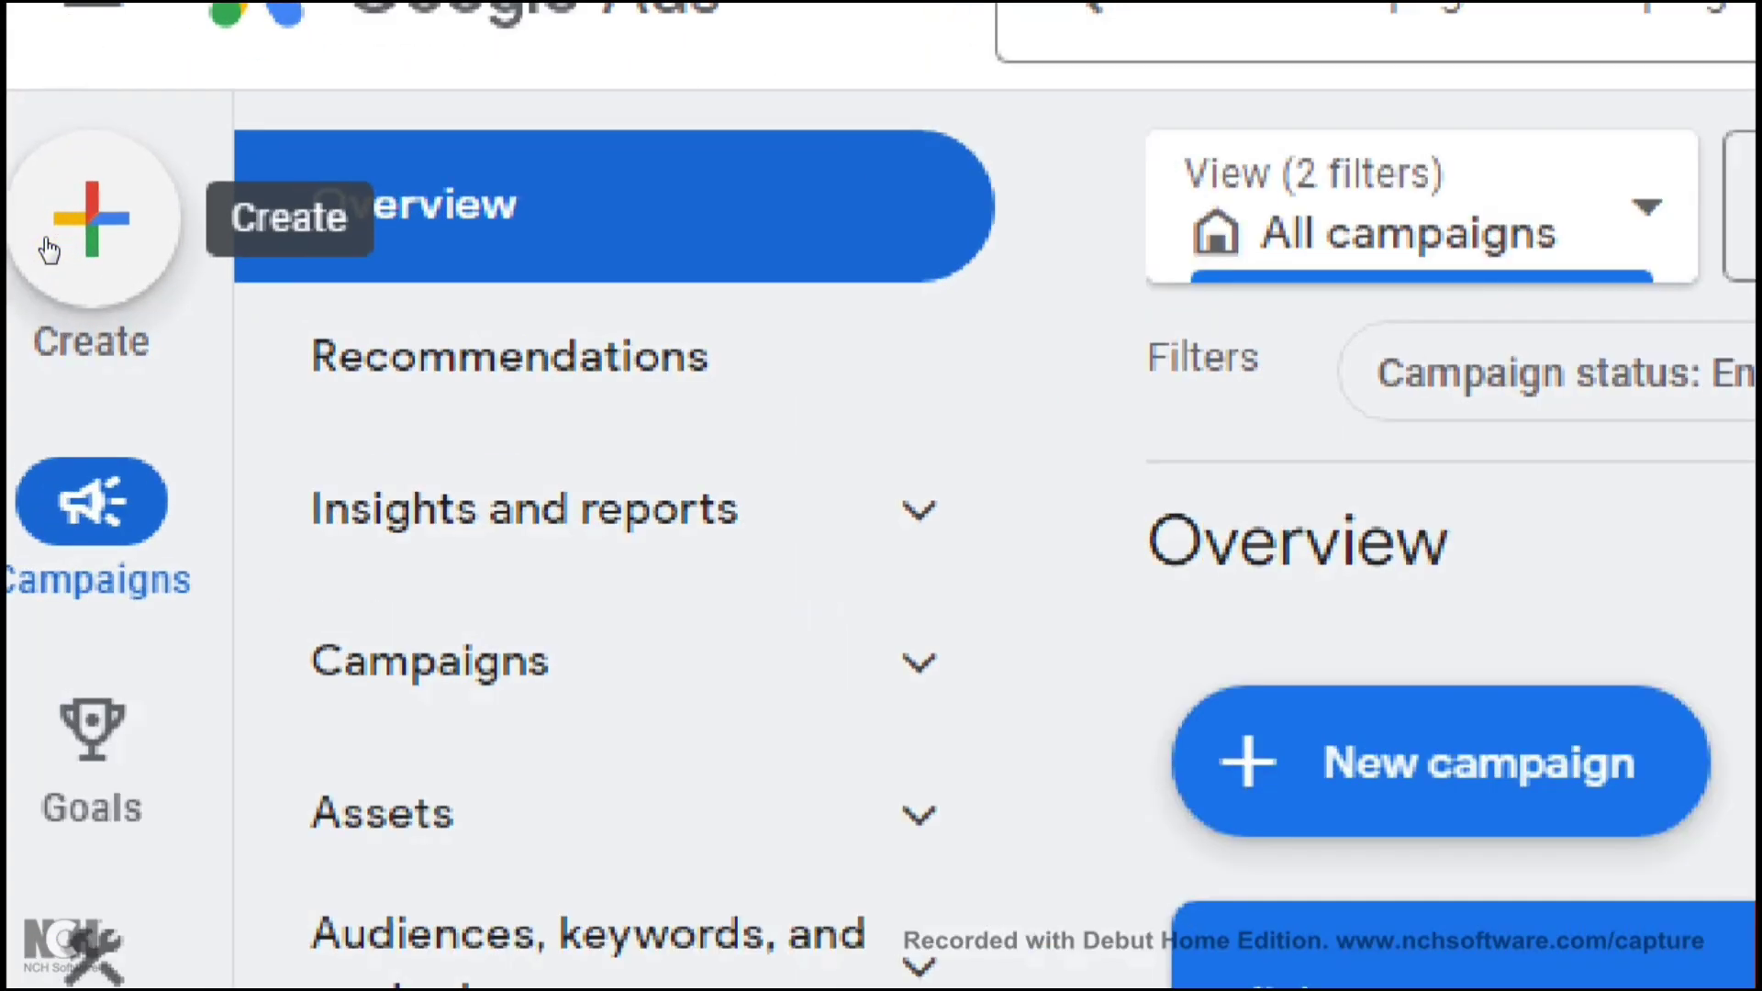
left_click(48, 248)
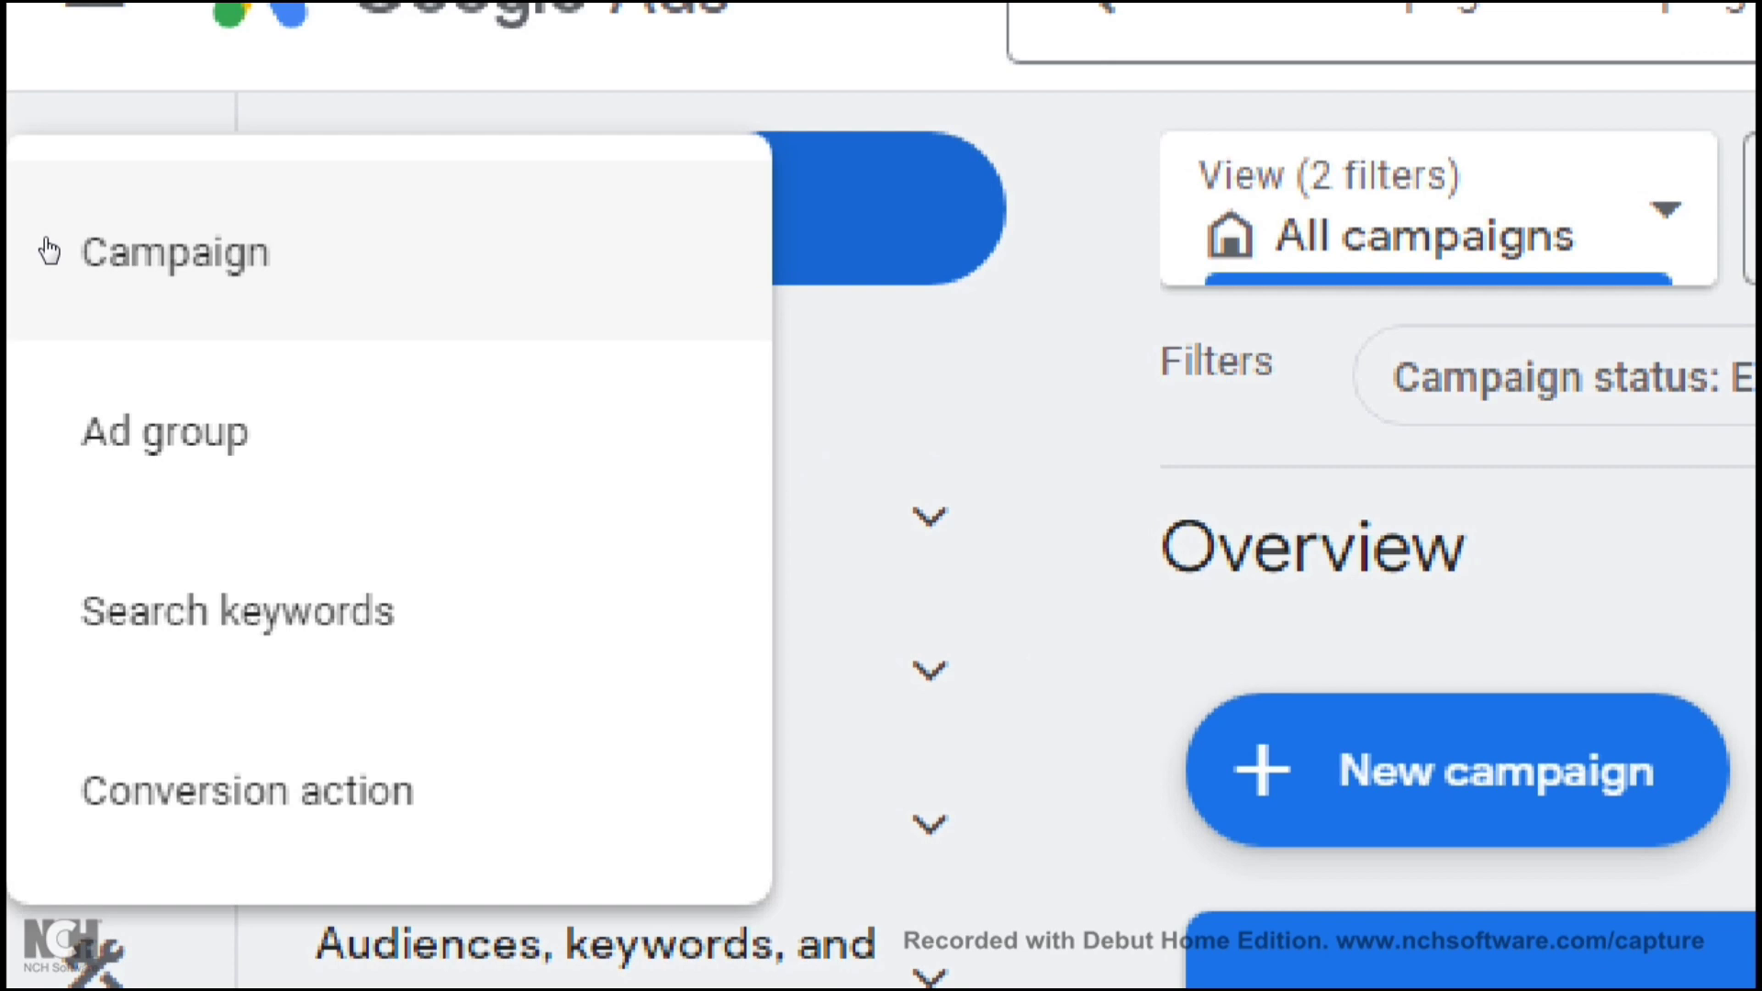
left_click(160, 241)
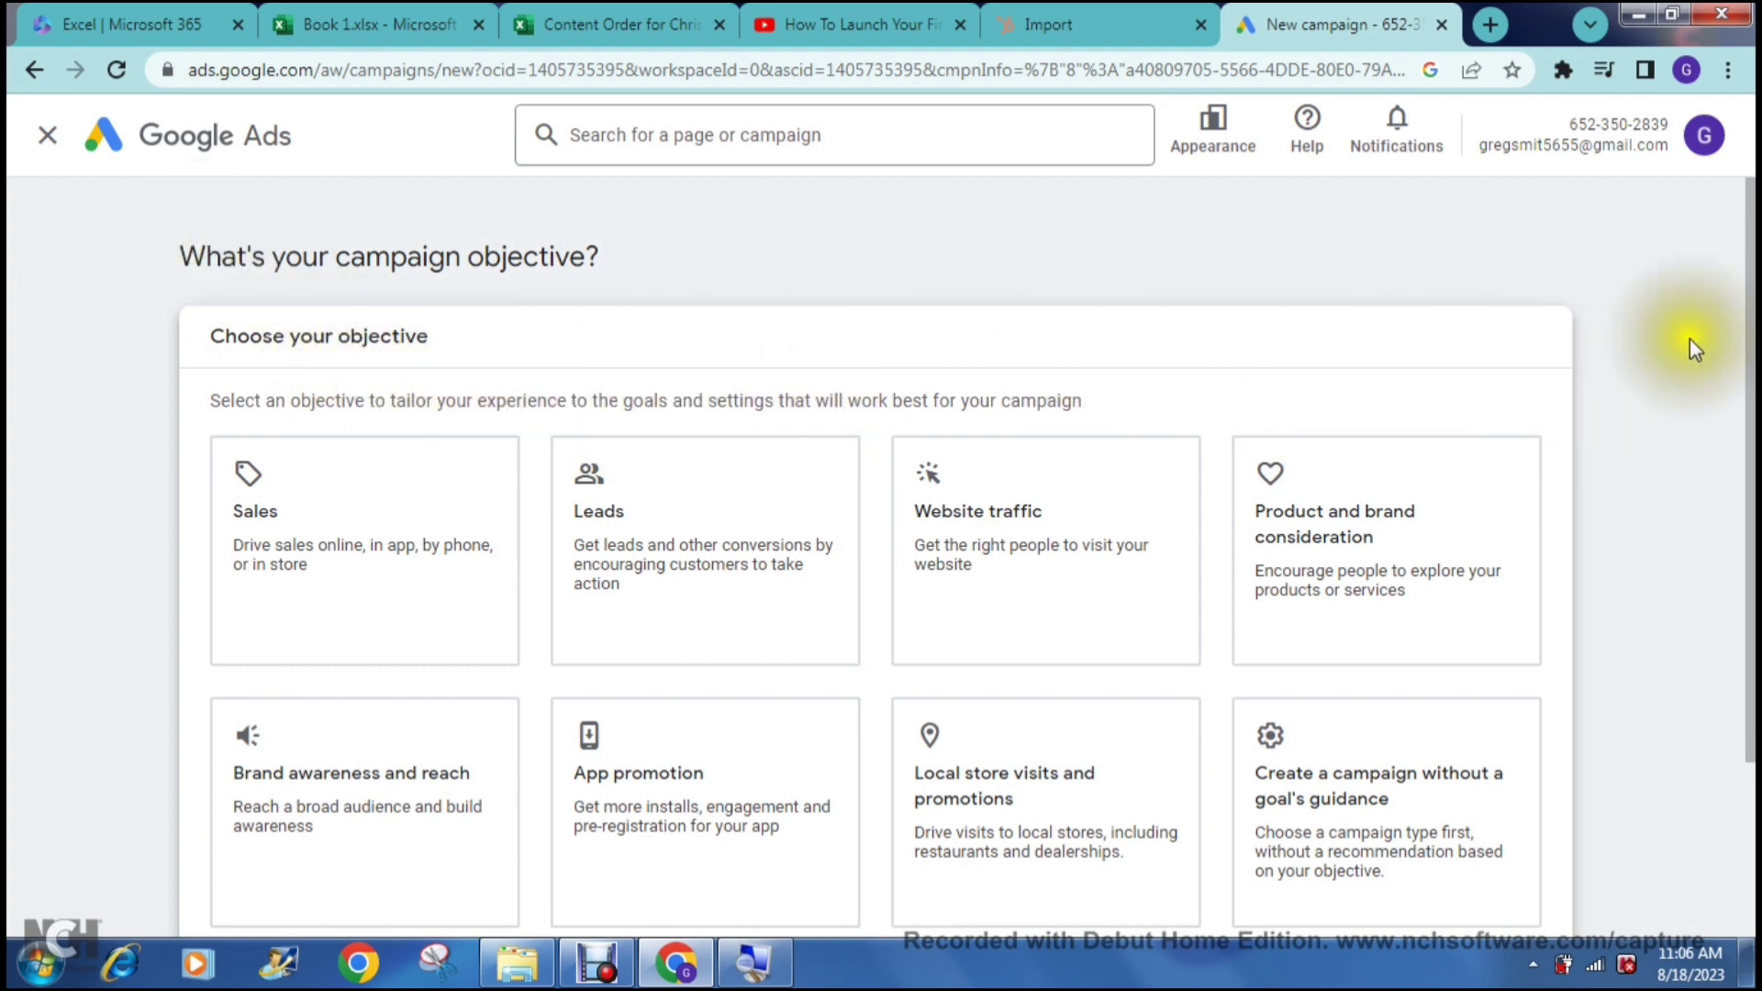
- Choose Sales as the campaign objective and continue with the account-default Purchases conversion goal
left_click_drag(1747, 363, 1753, 477)
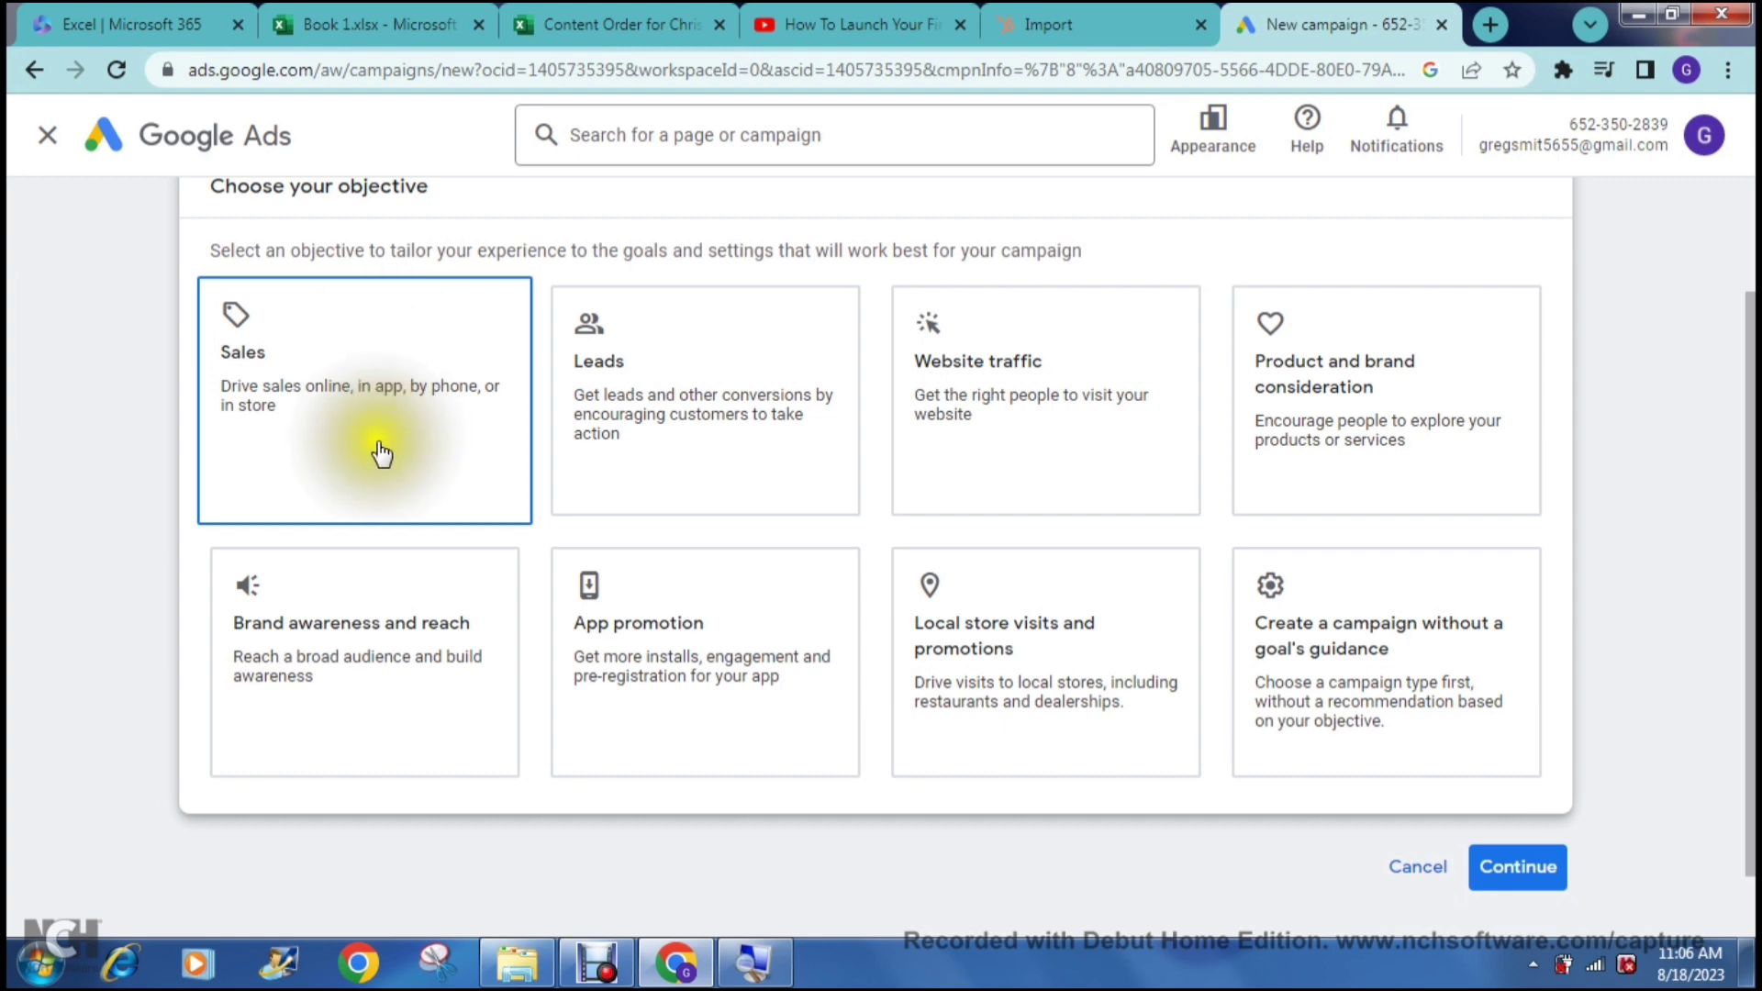
left_click(340, 420)
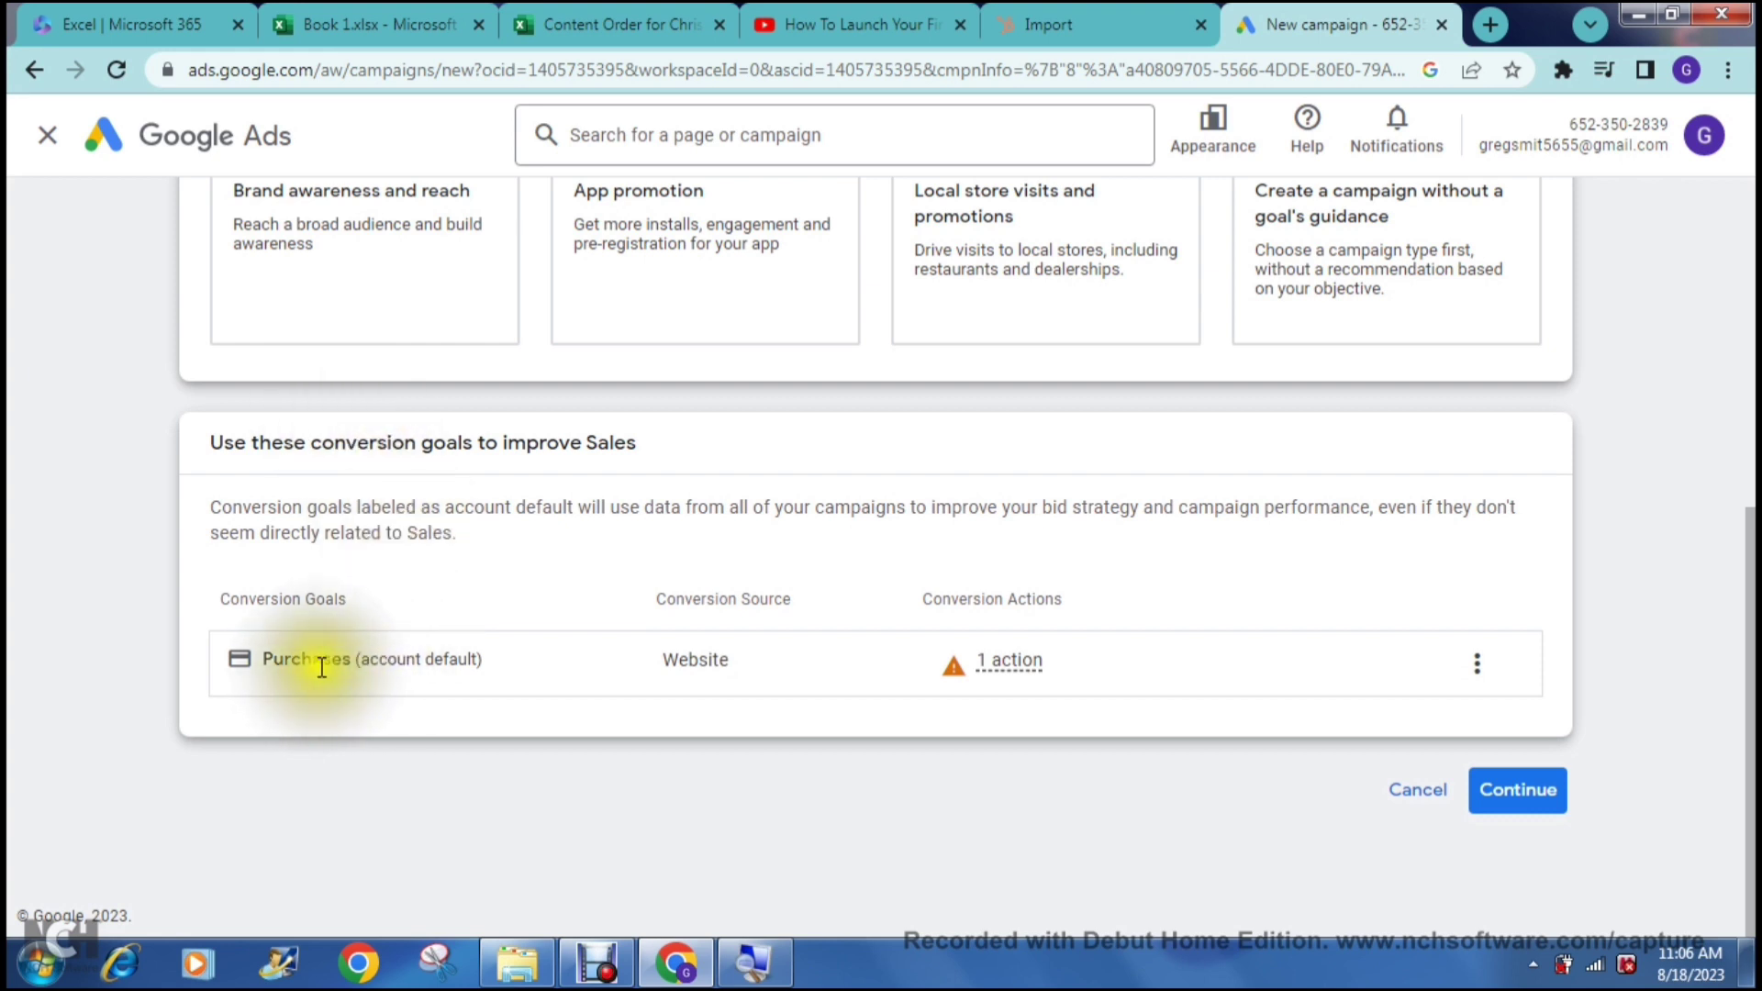
mouse_move(659, 653)
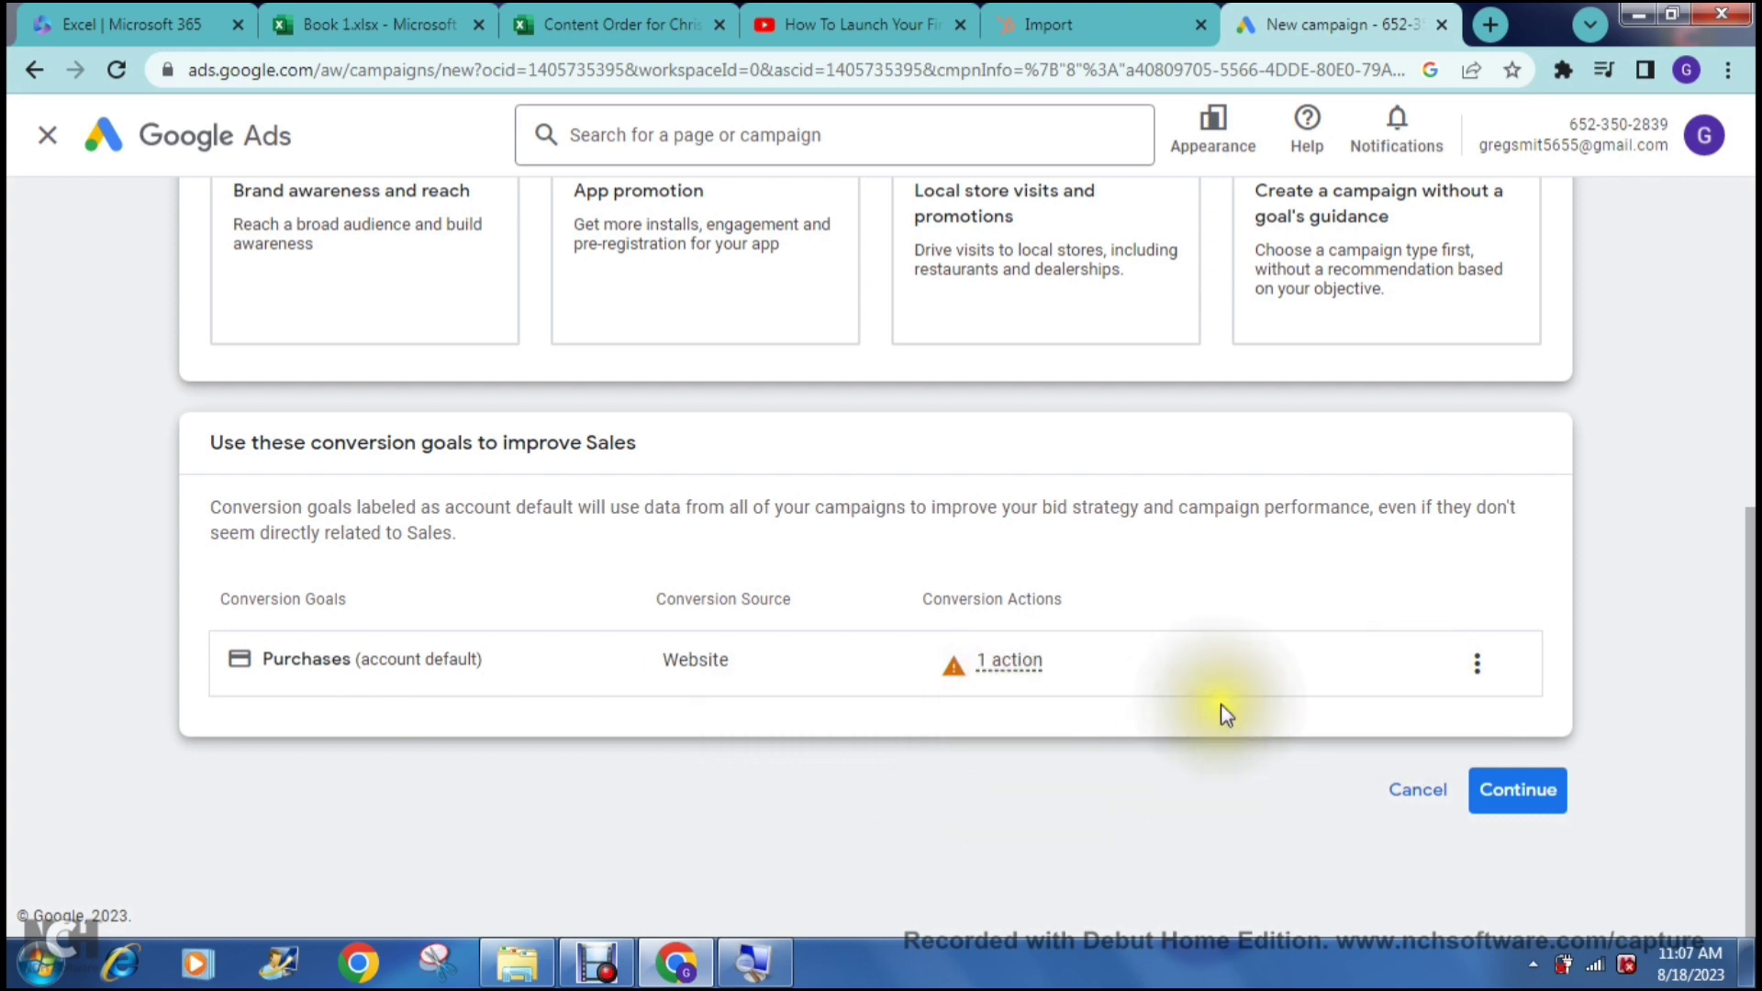
left_click(1521, 801)
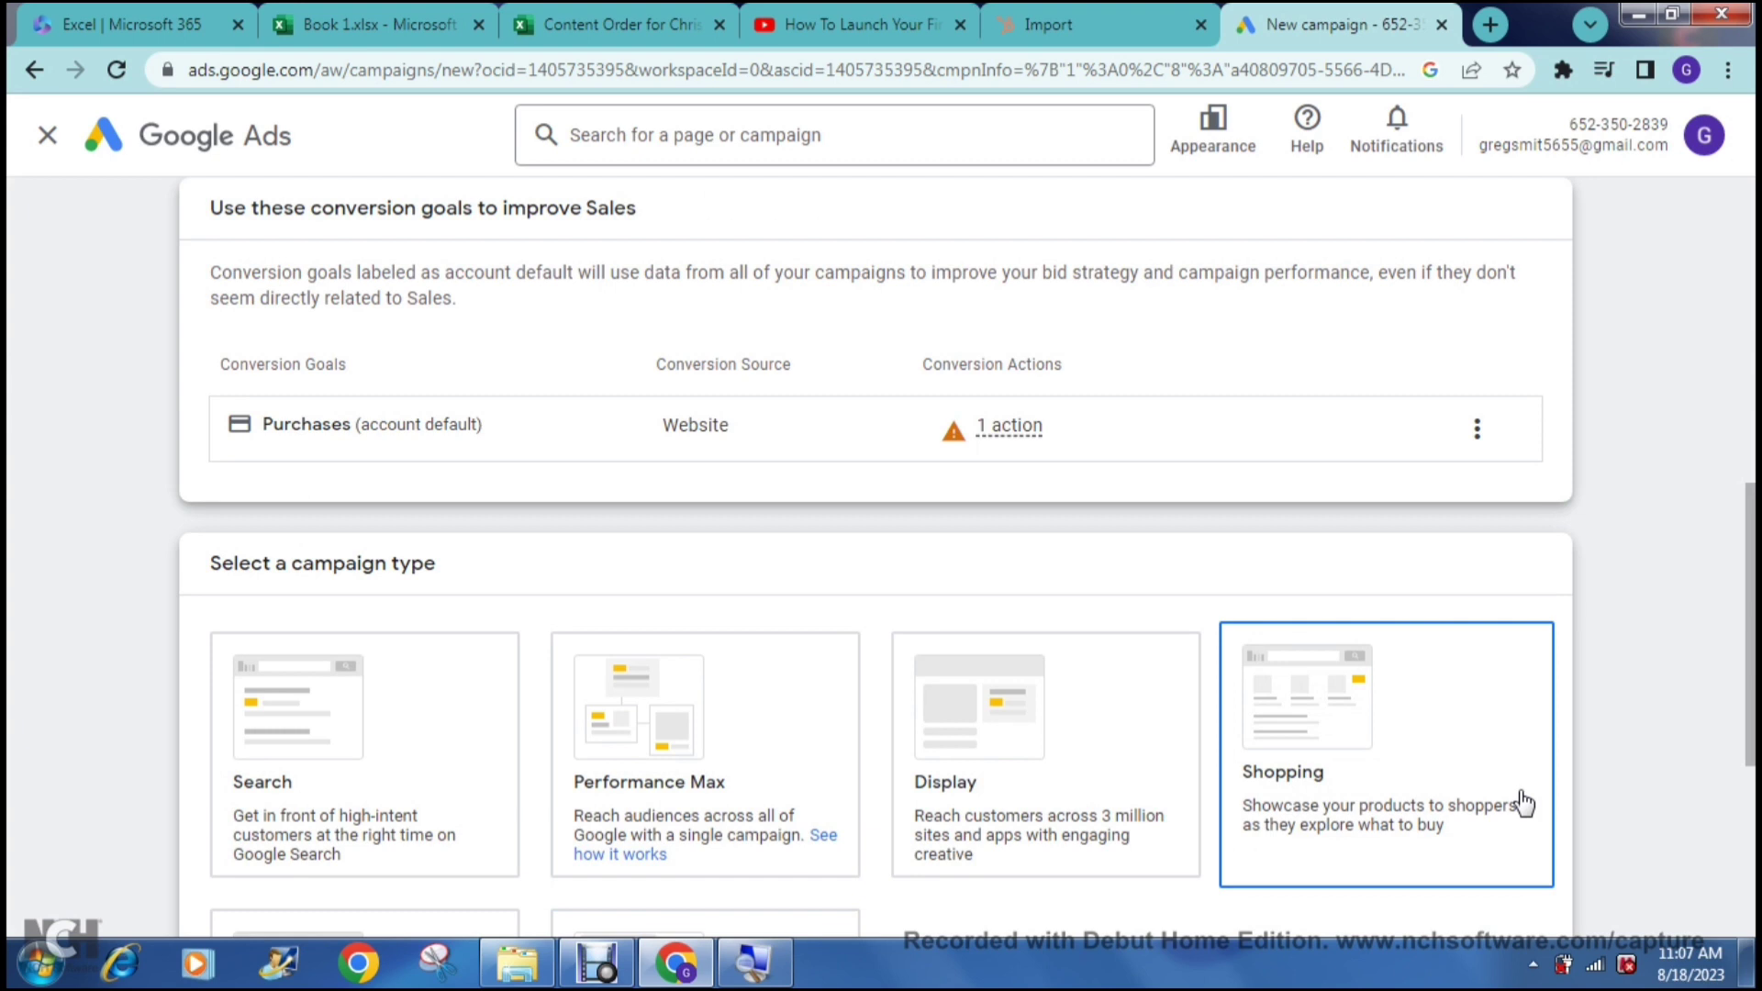
- Select Search as the campaign type and enable Website visits as the way to reach the goal
left_click_drag(1751, 561, 1751, 709)
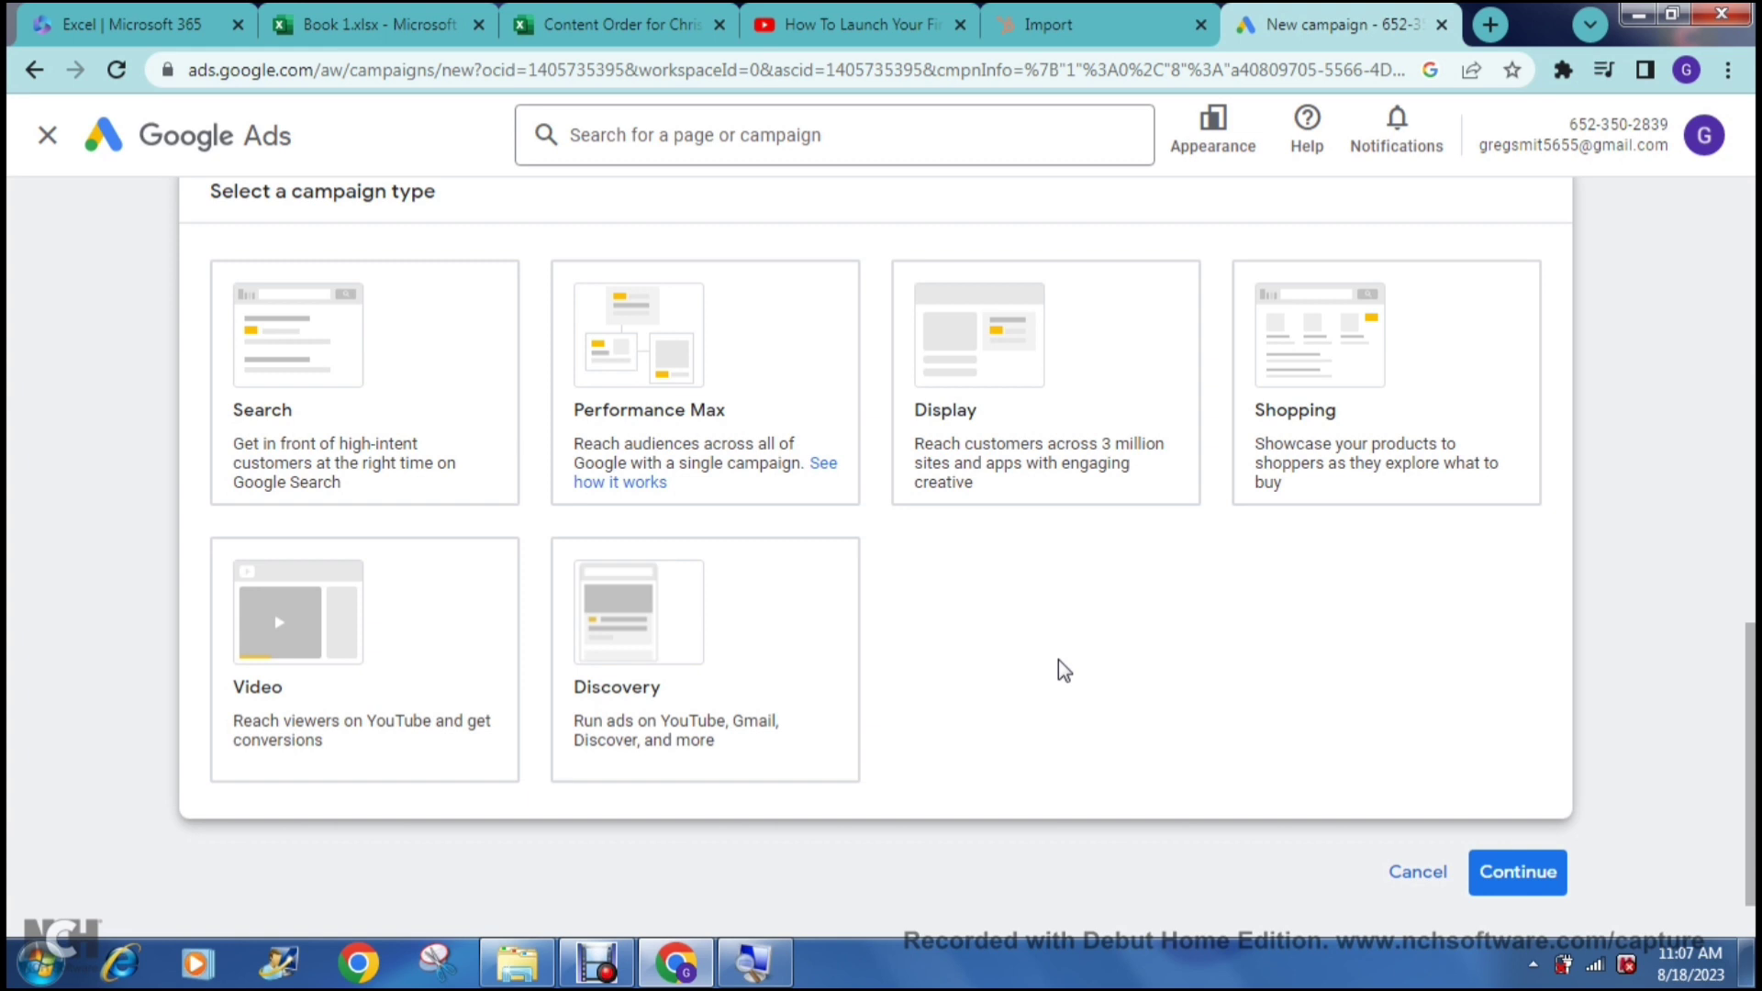
left_click(755, 653)
left_click(421, 496)
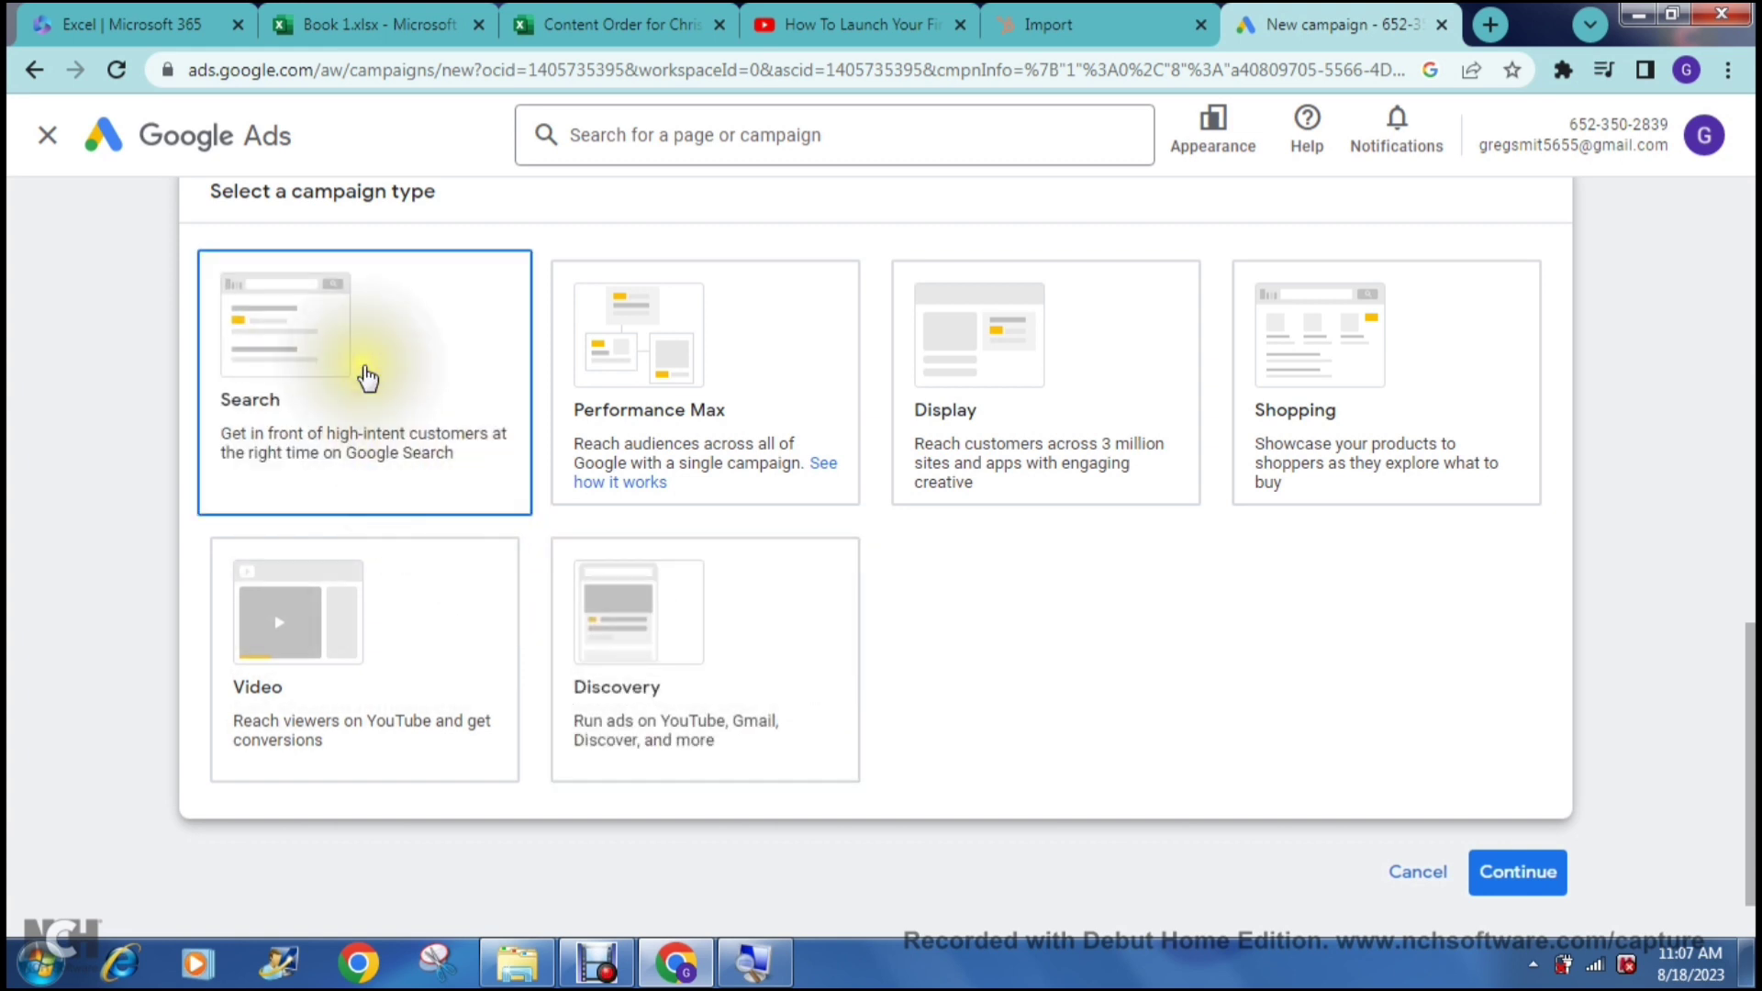
left_click(367, 376)
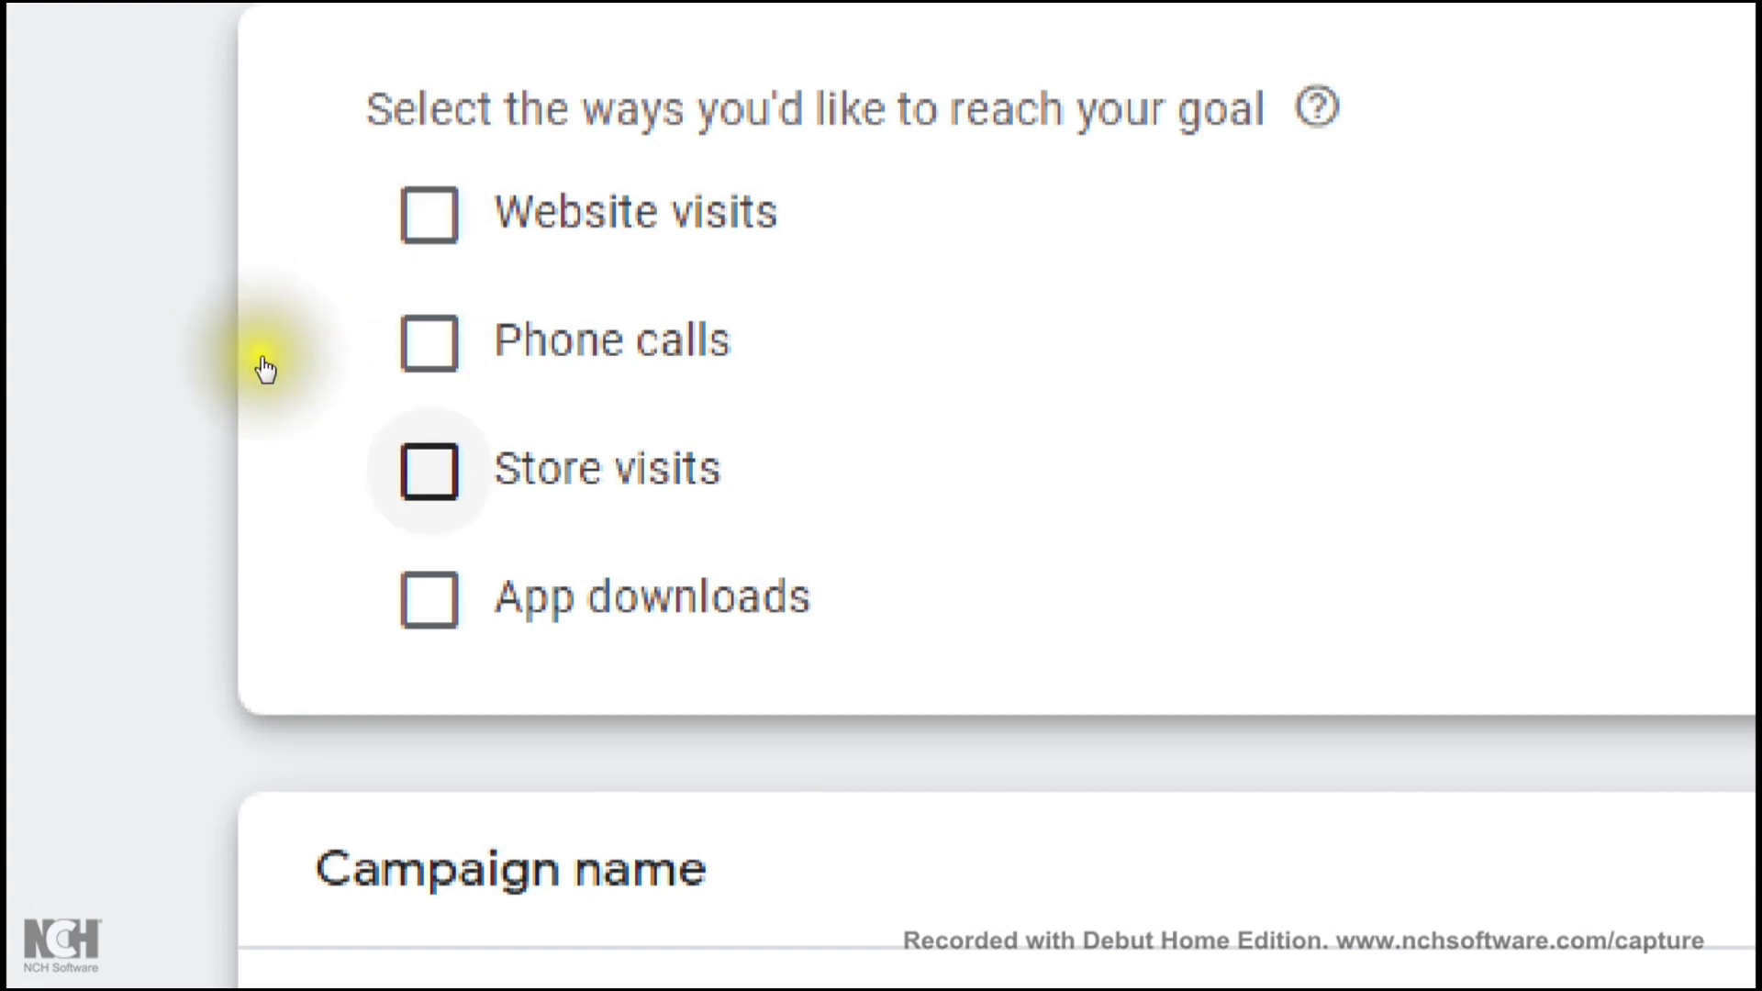
left_click(429, 215)
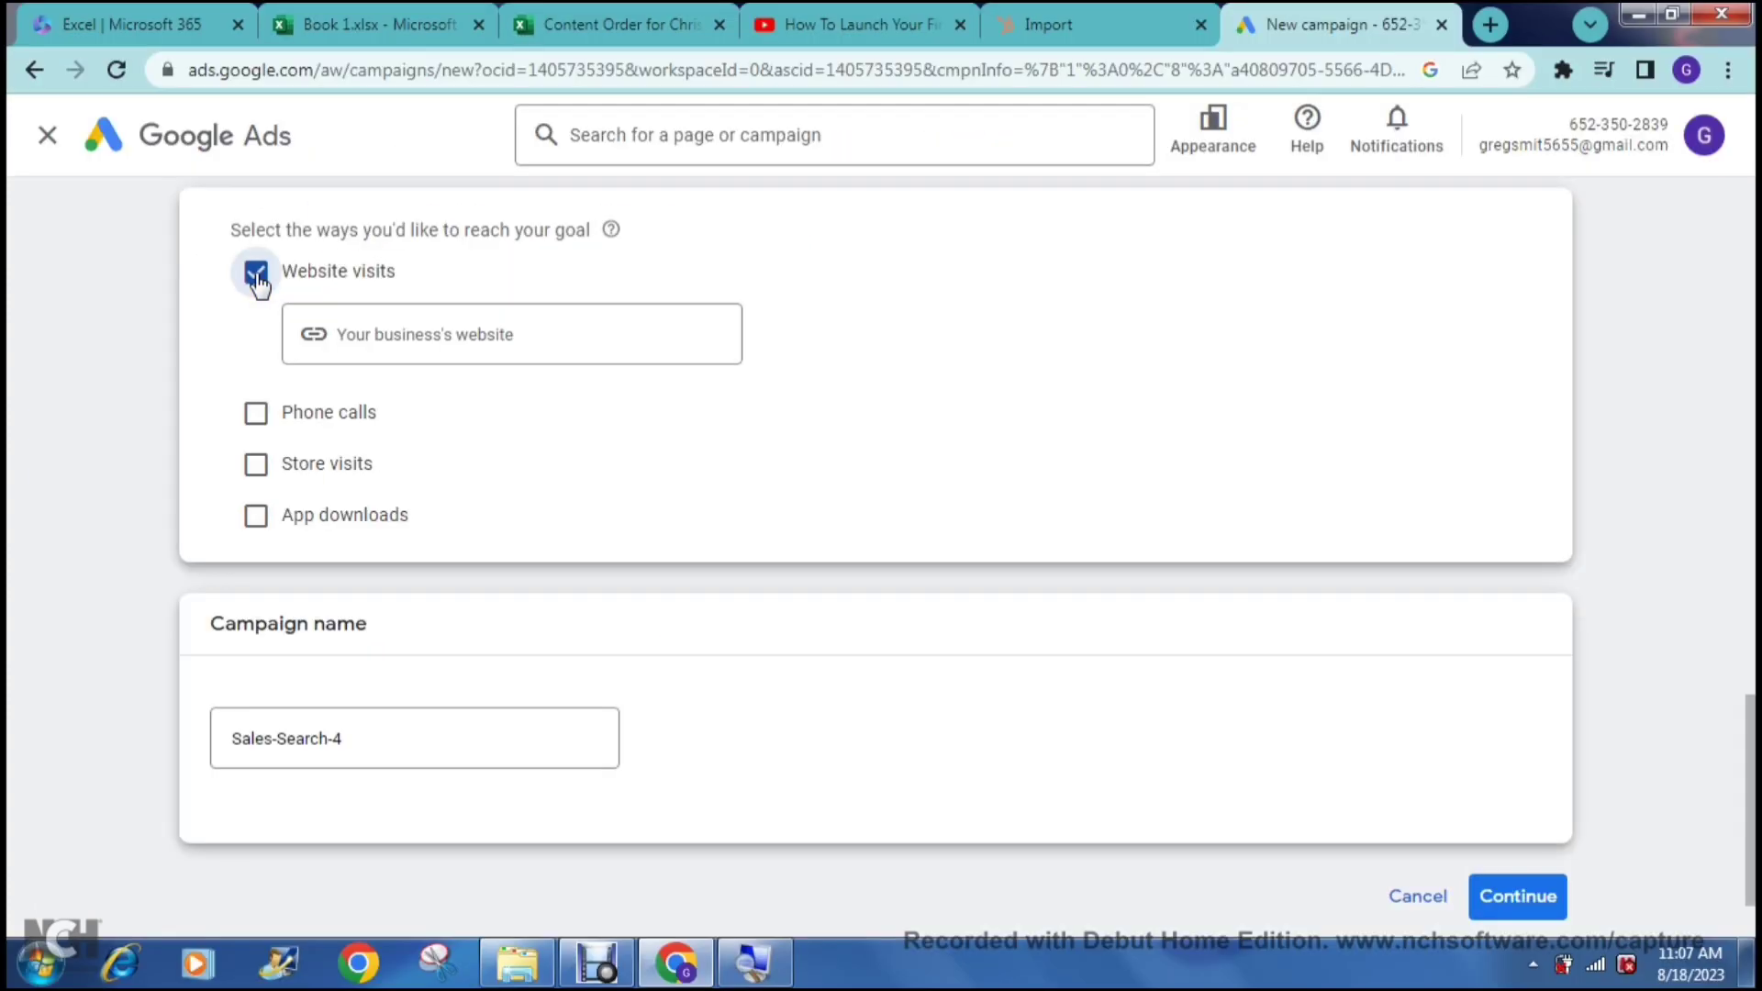
left_click(378, 335)
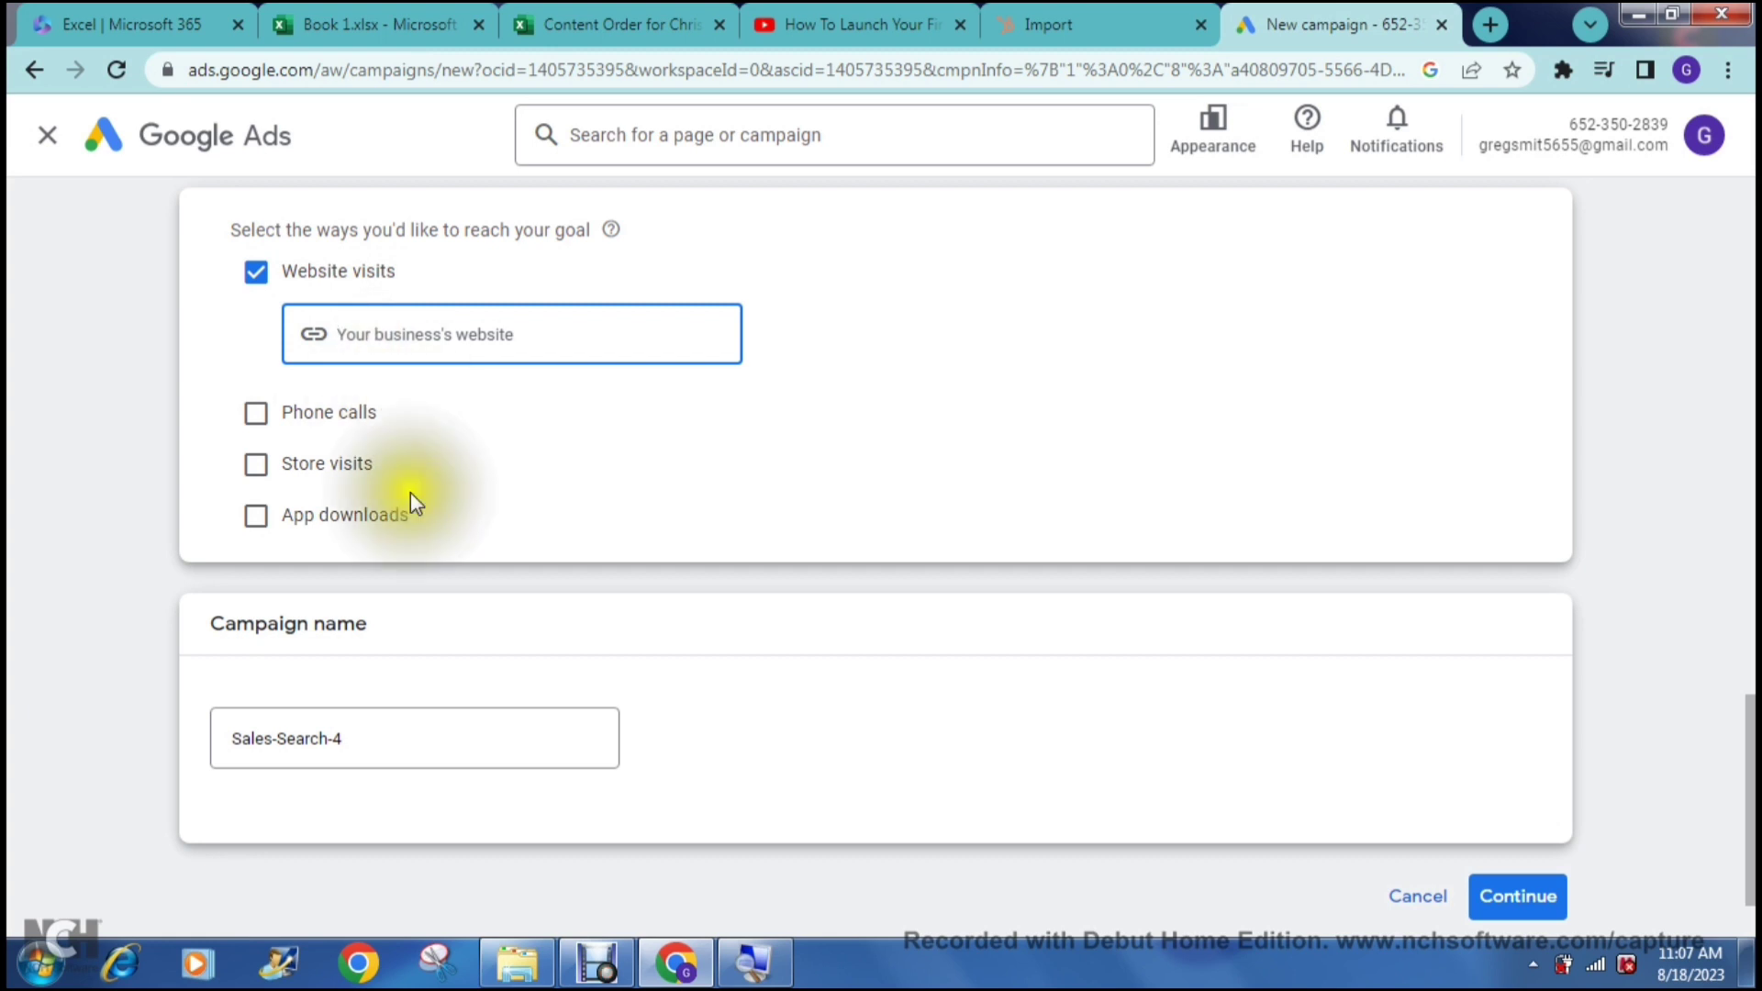
- Name the campaign "Campaign 1" and continue by starting a new campaign instead of finishing the saved draft
left_click(391, 745)
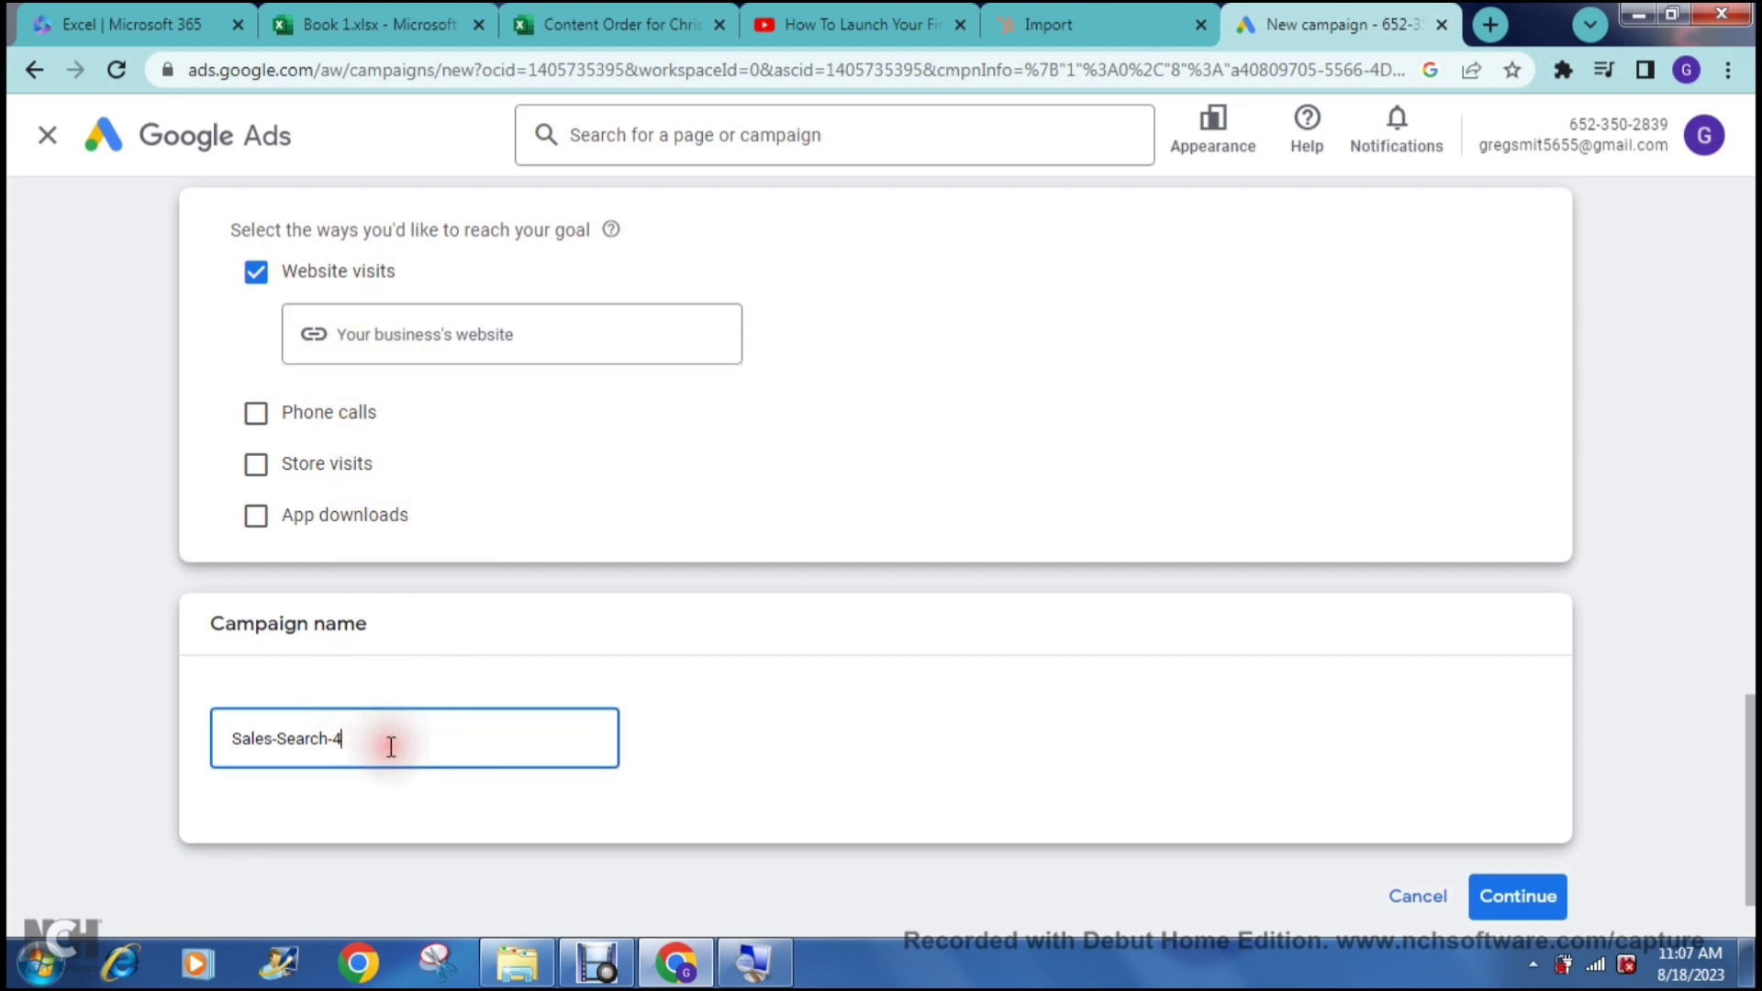
key("ctrl+a")
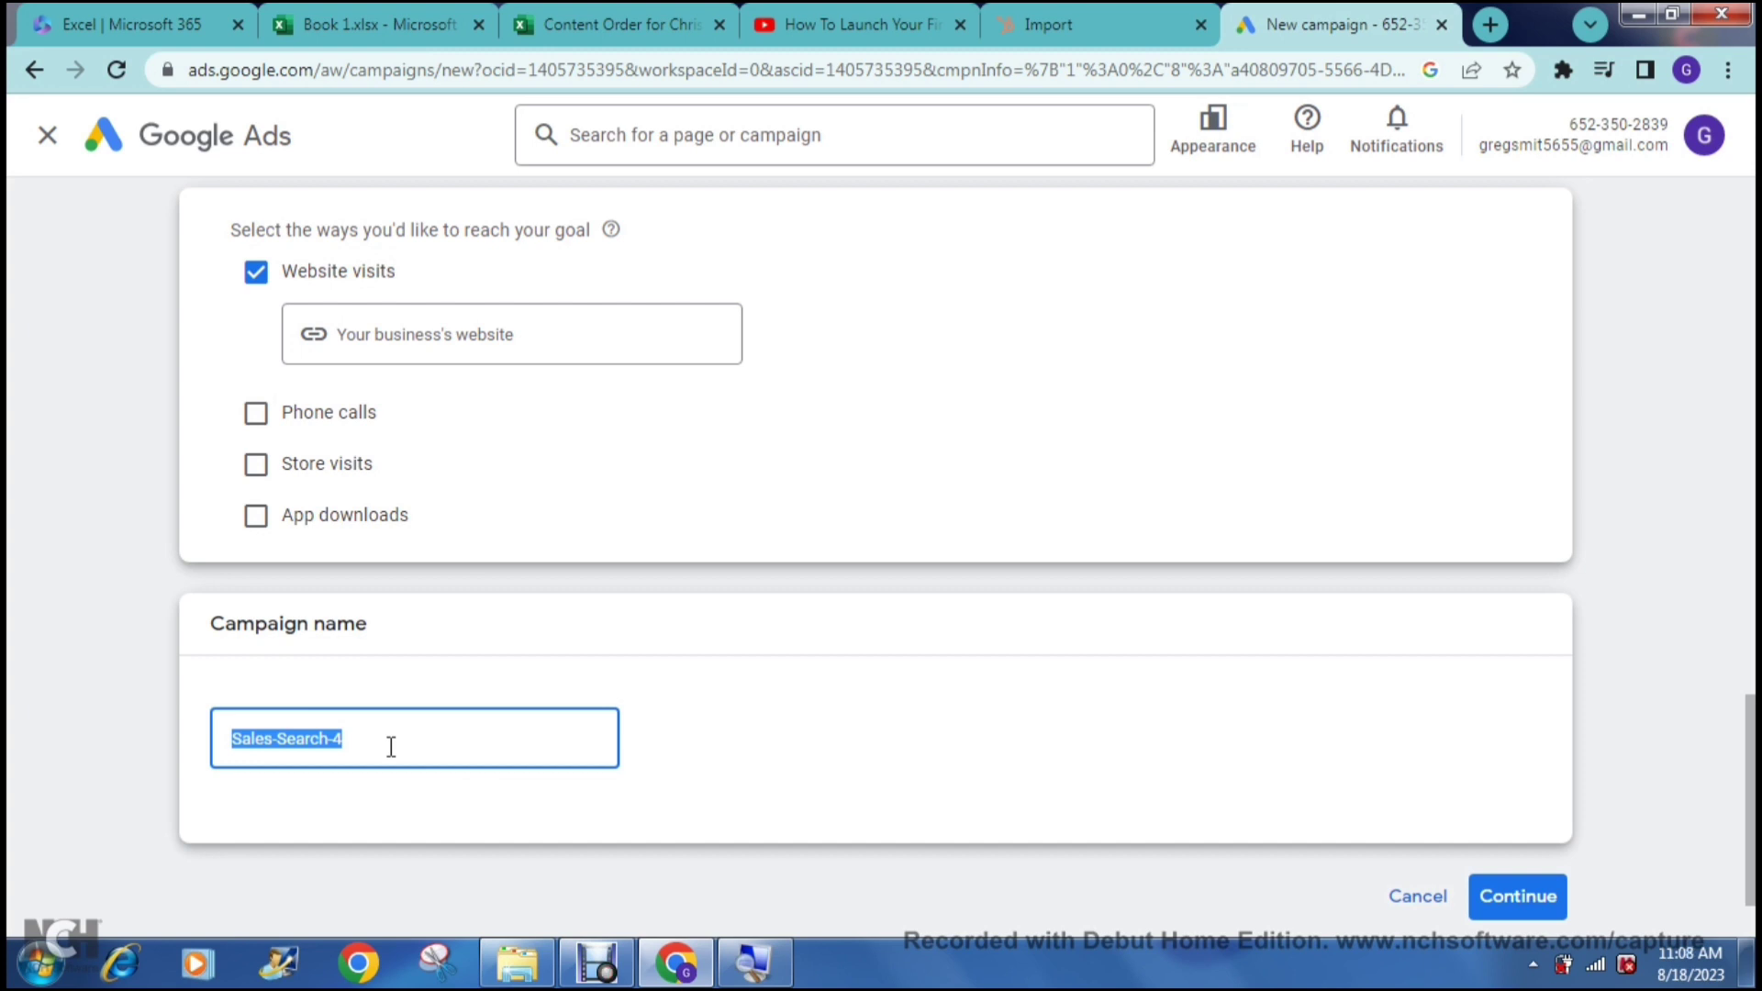
type("Campaign 1")
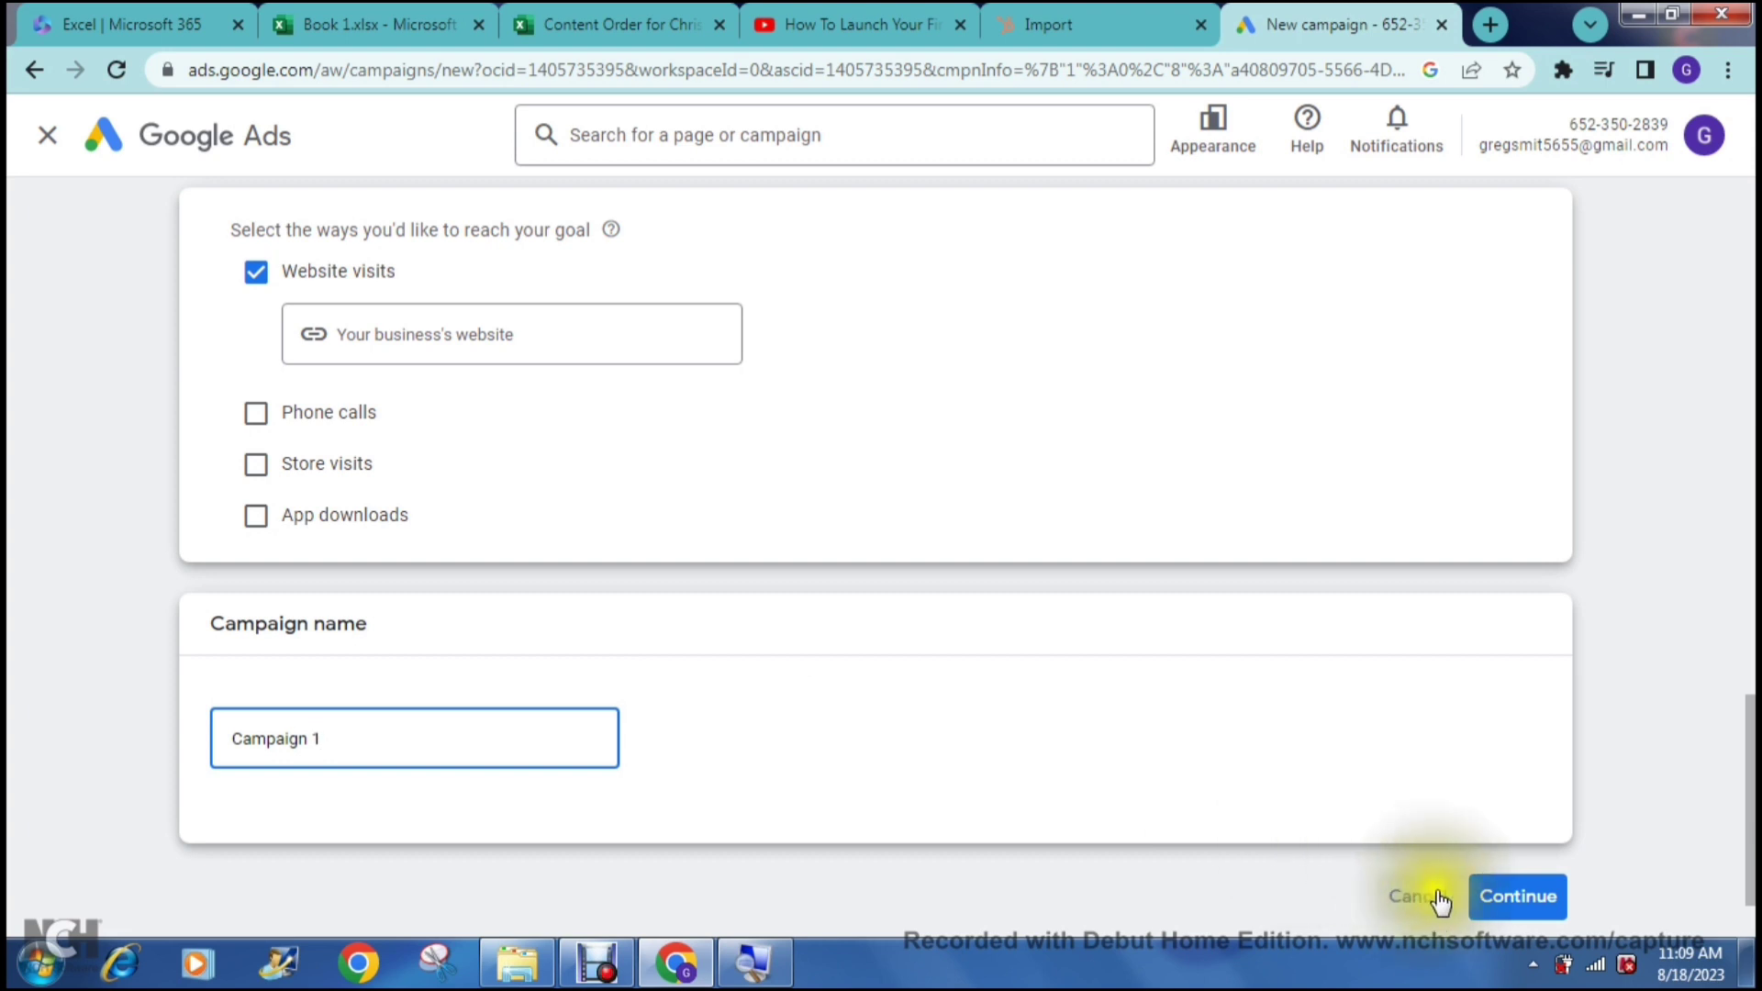
left_click(1513, 898)
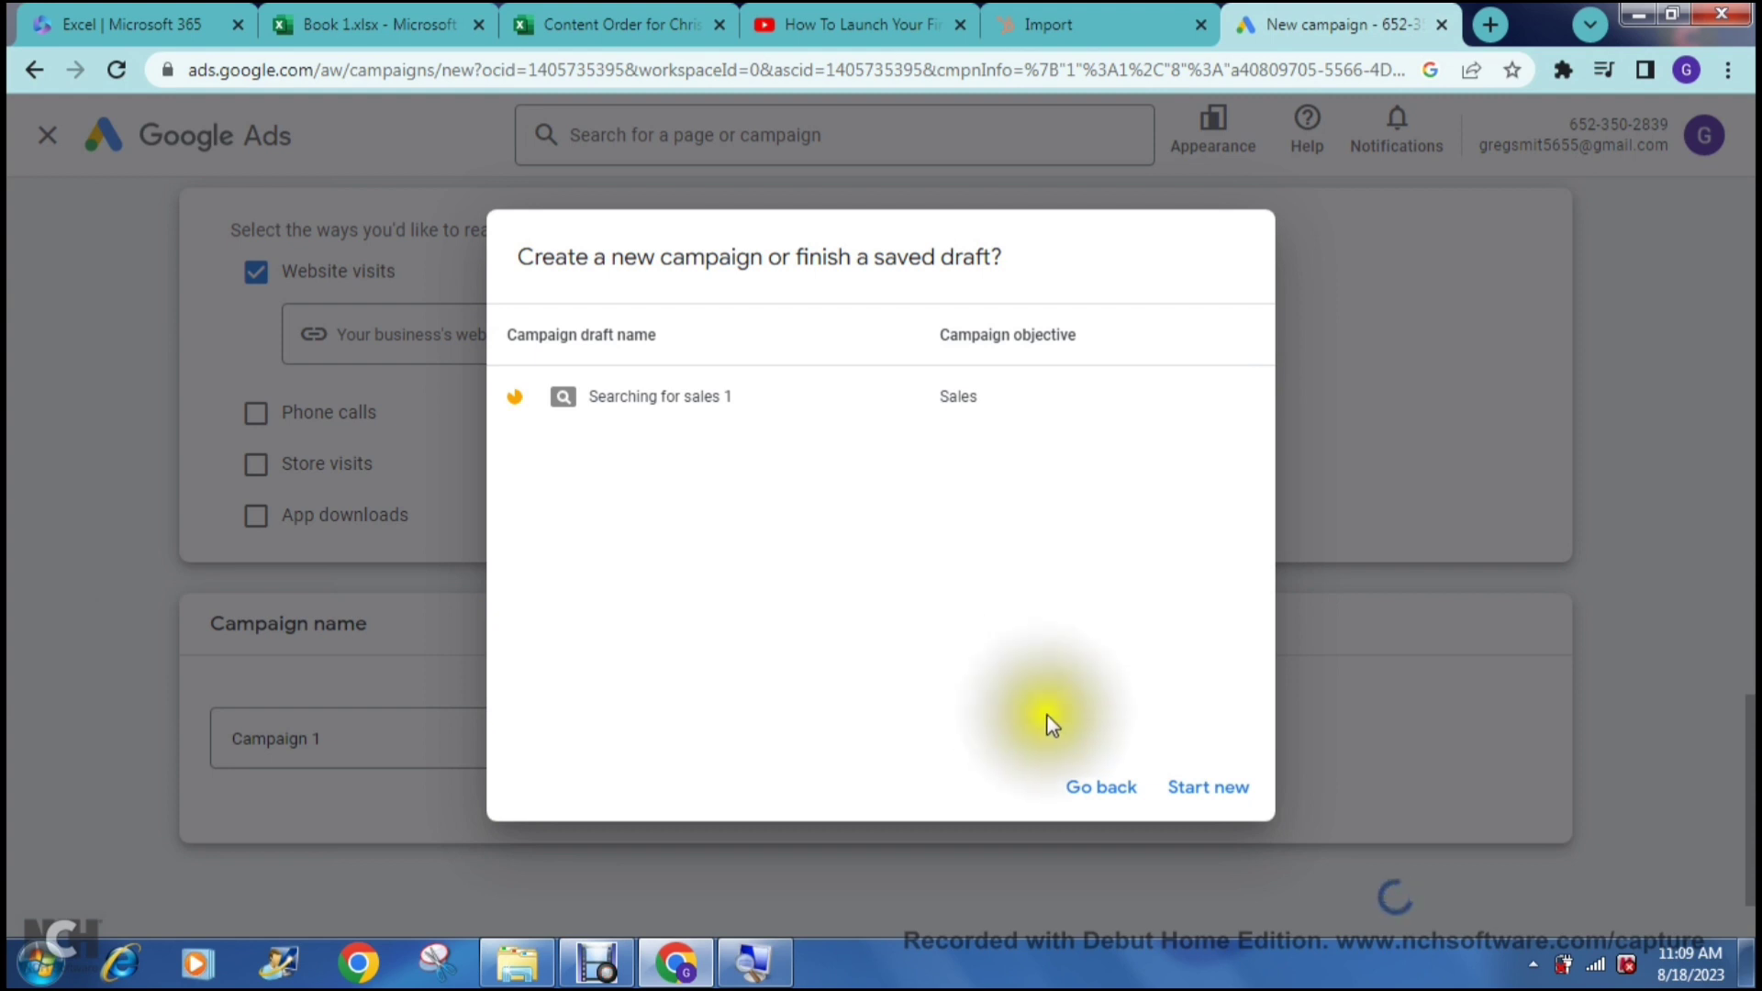
left_click(1186, 794)
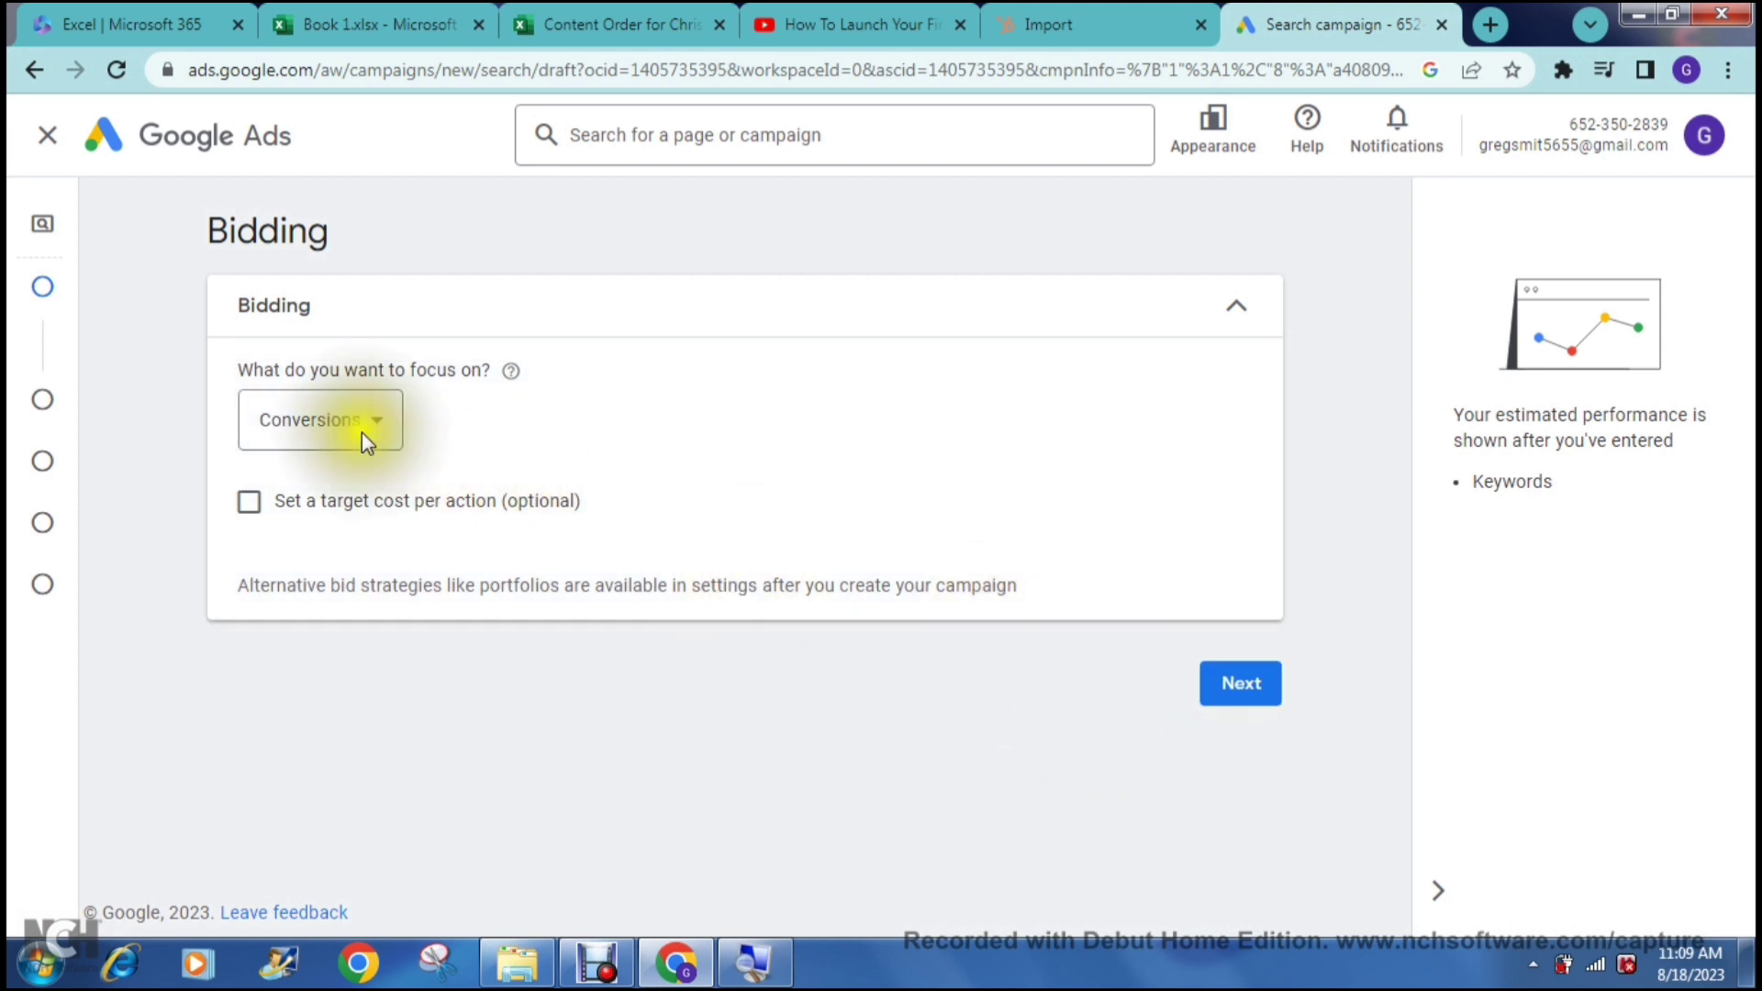
- Set the bidding focus to Clicks and proceed to the campaign settings
left_click(312, 420)
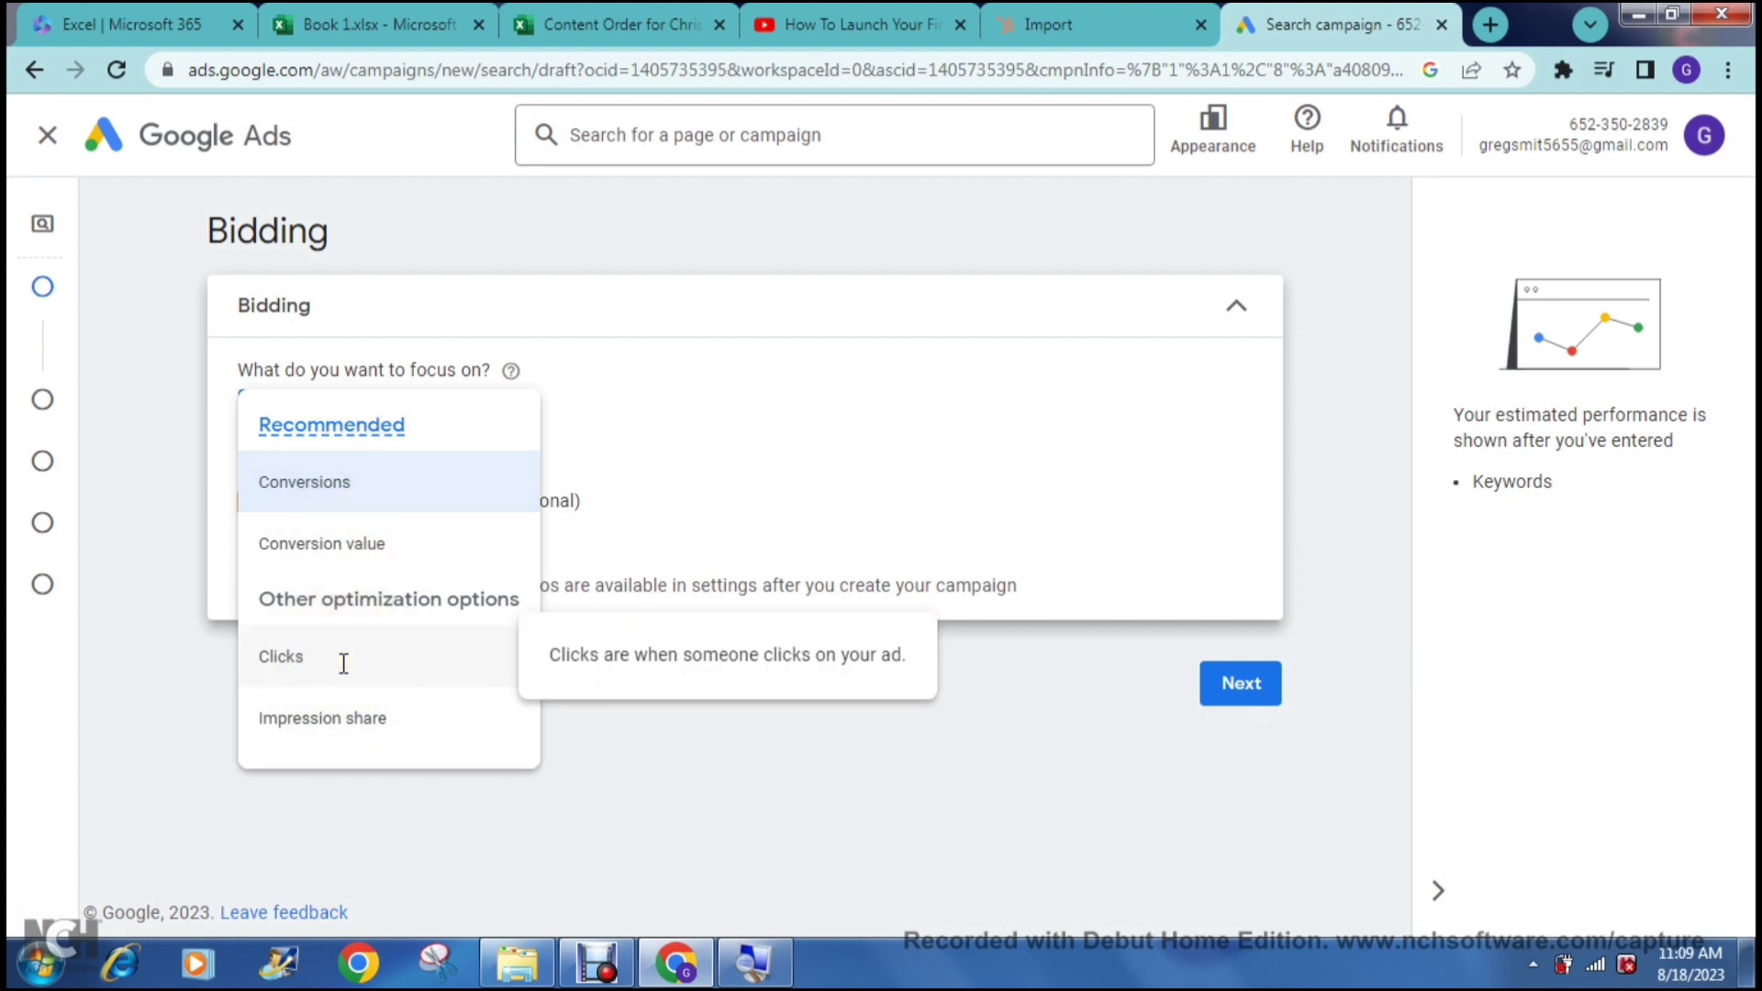
left_click(302, 665)
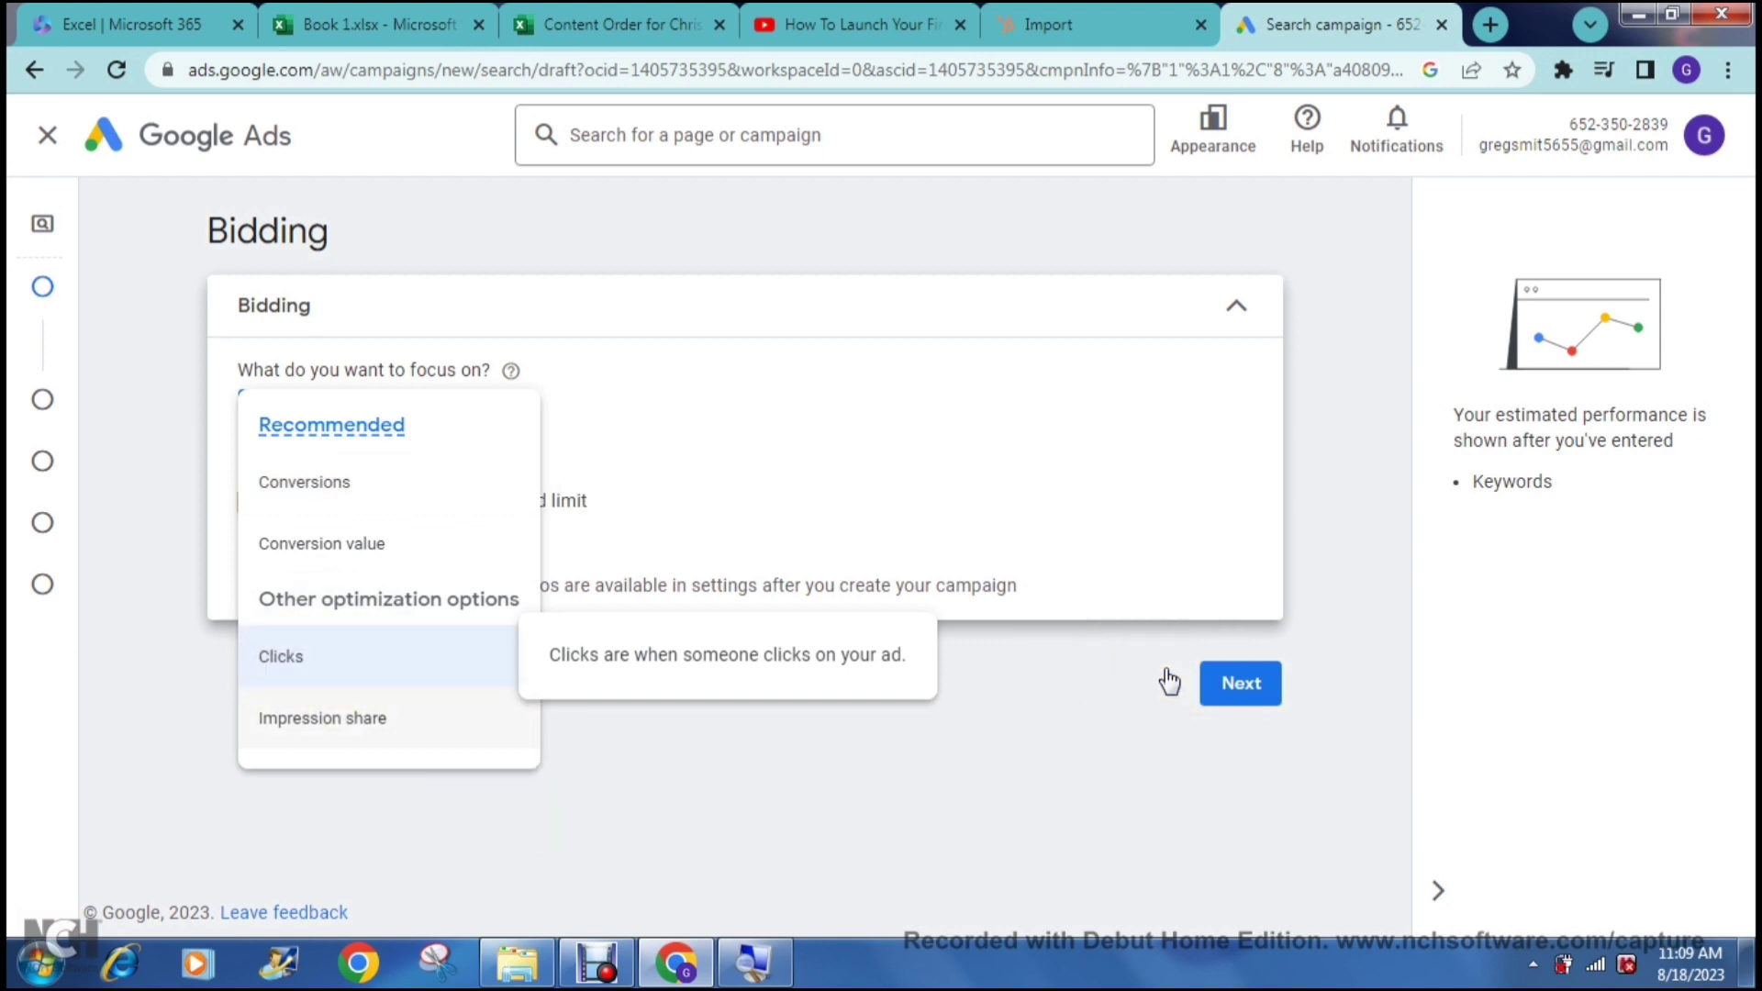
left_click(1240, 684)
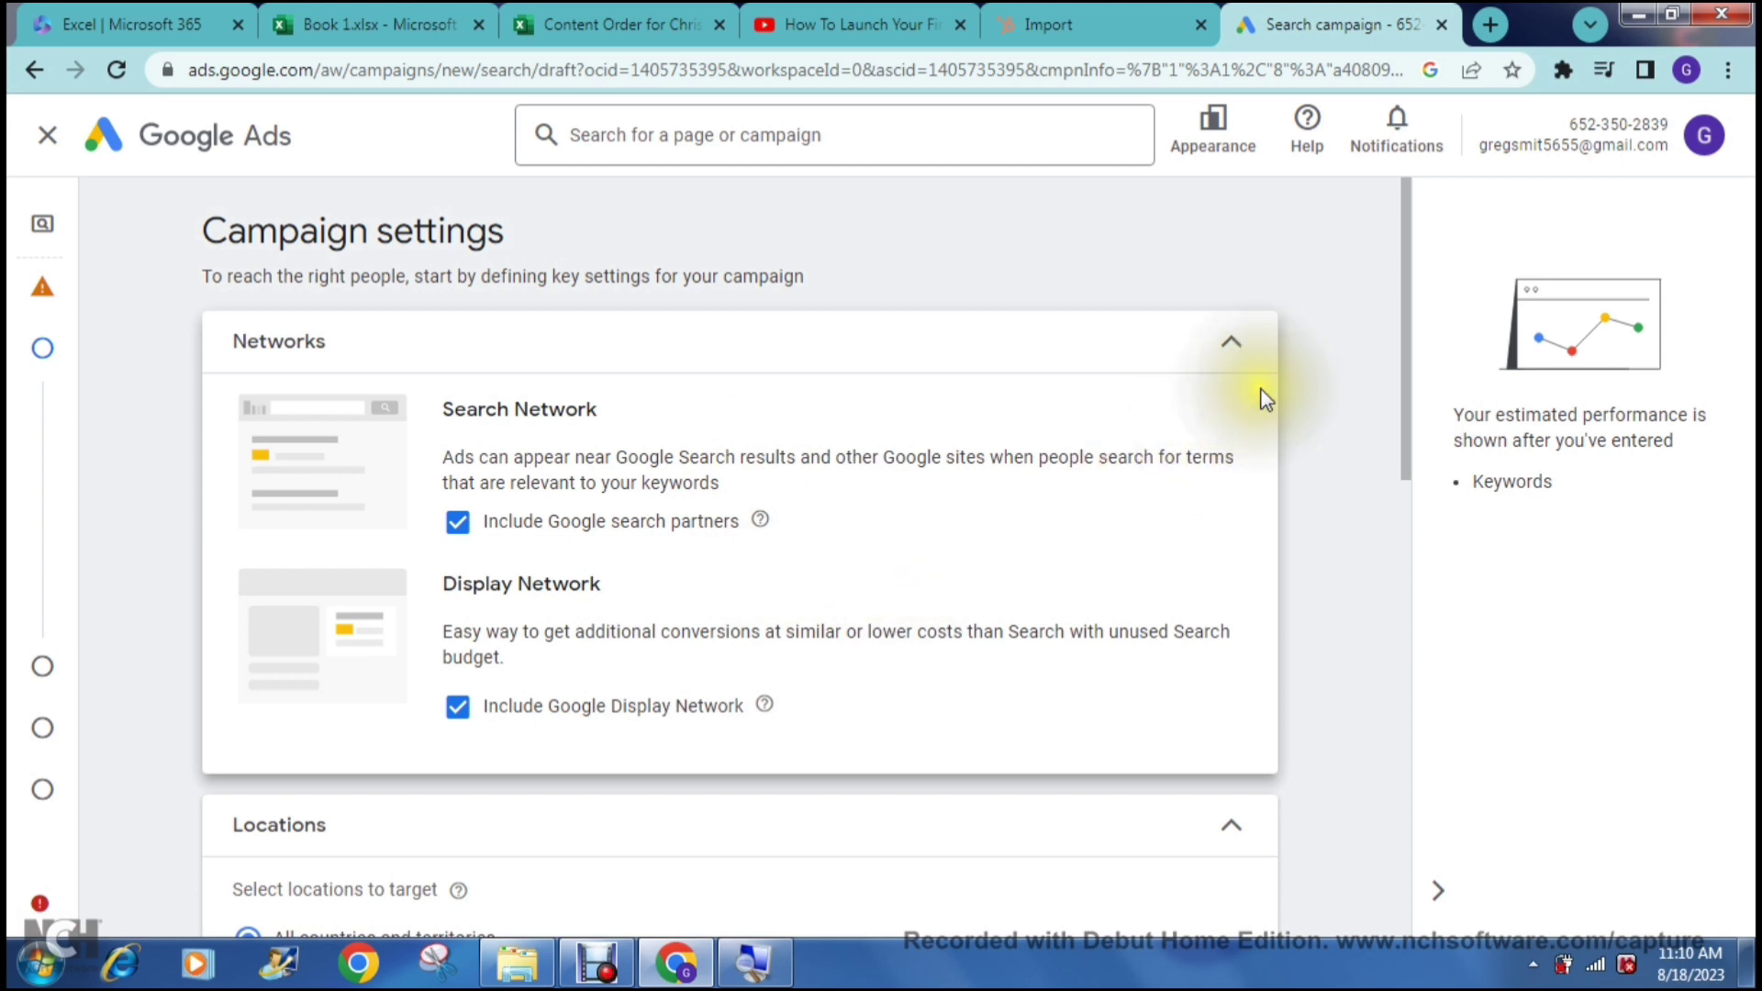
- Target all countries and territories in the campaign settings and proceed to the keywords and ads page
left_click(1407, 308)
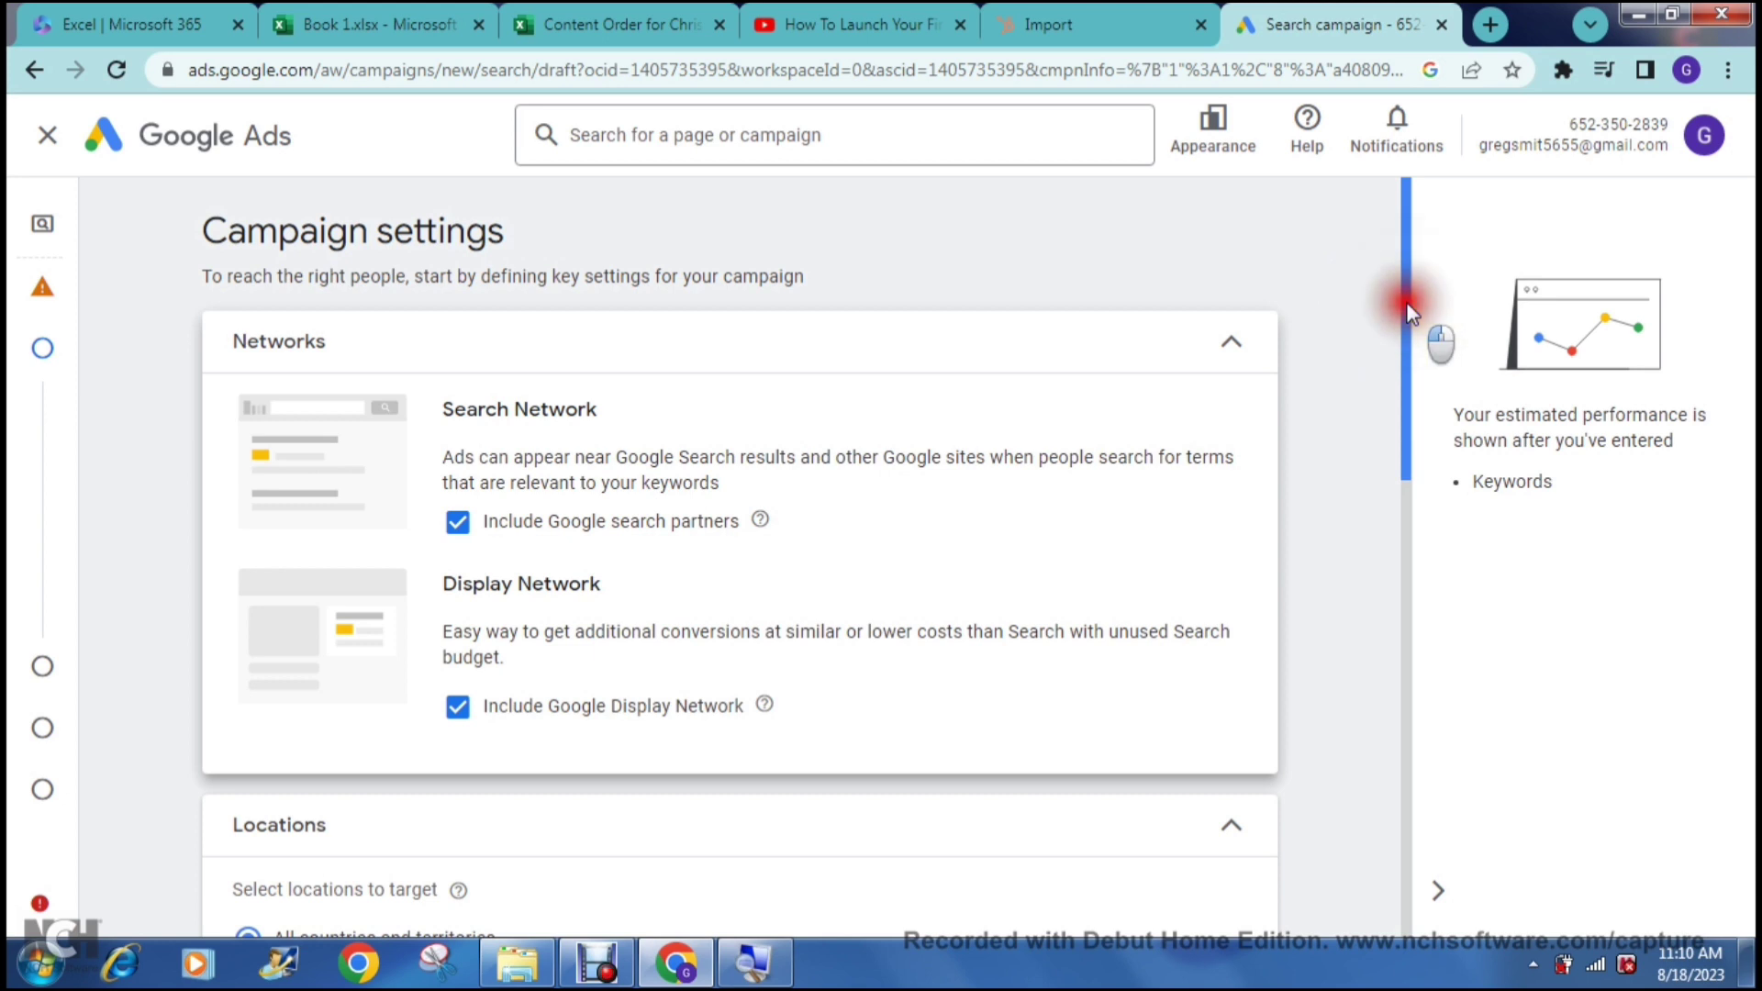
left_click_drag(1408, 310, 1410, 520)
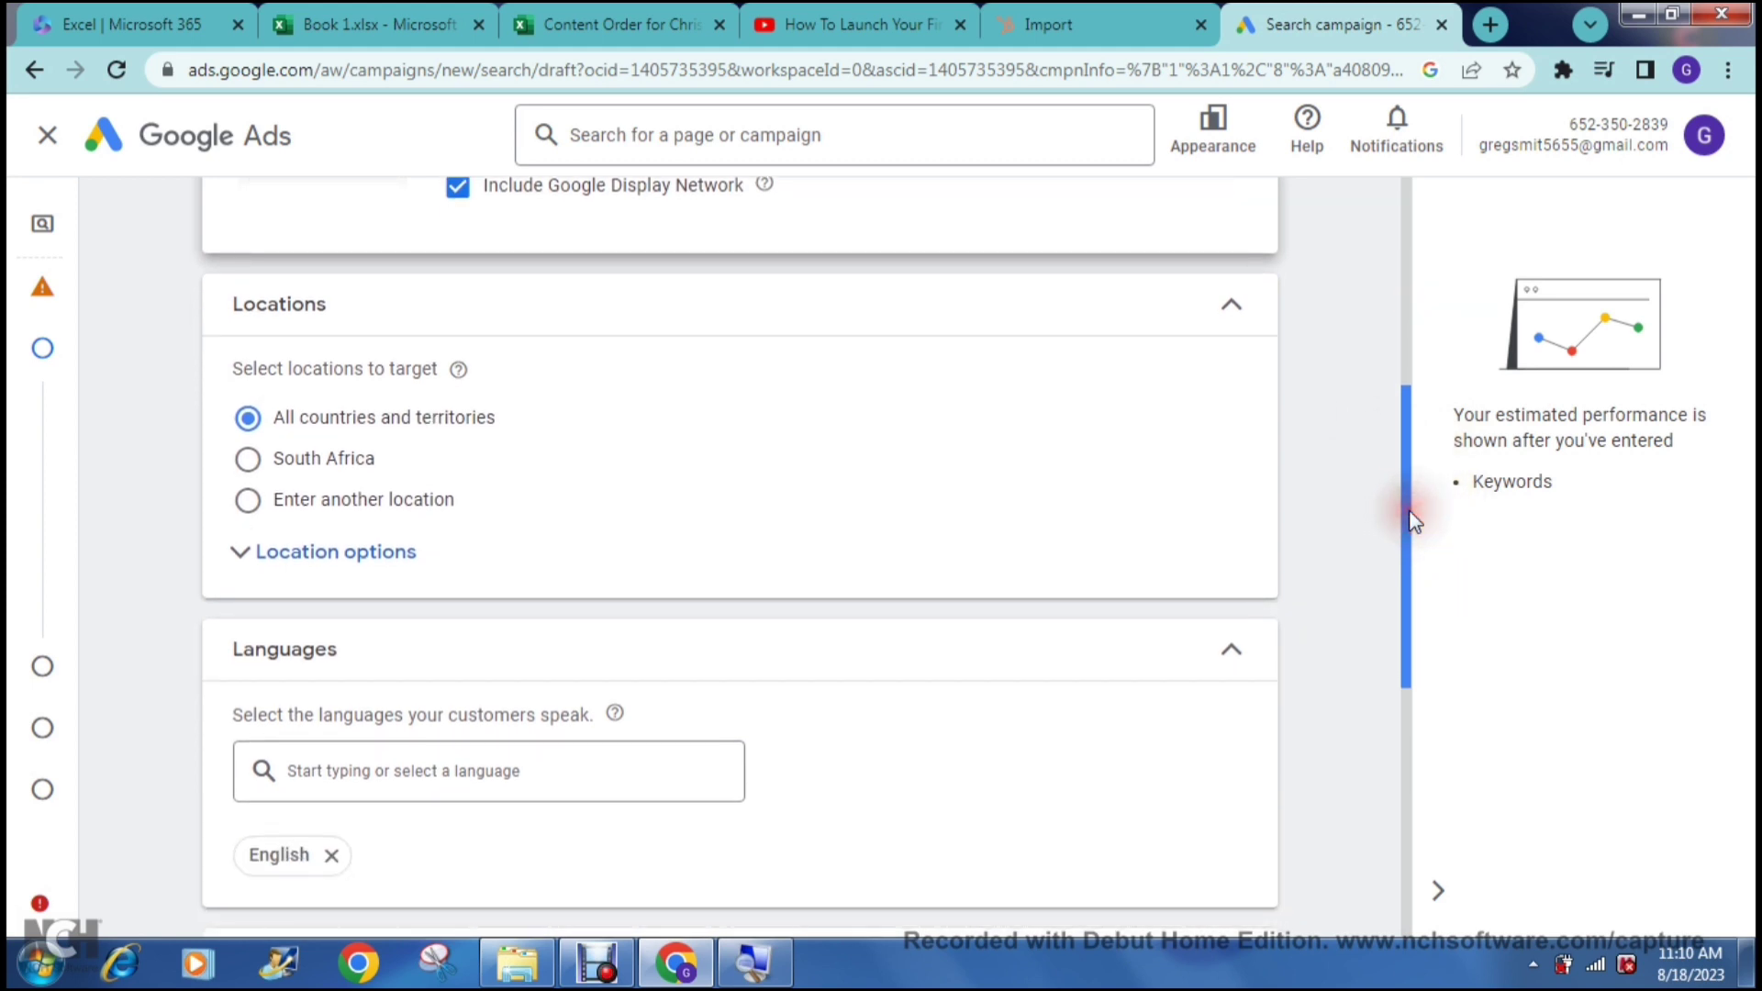
left_click(245, 422)
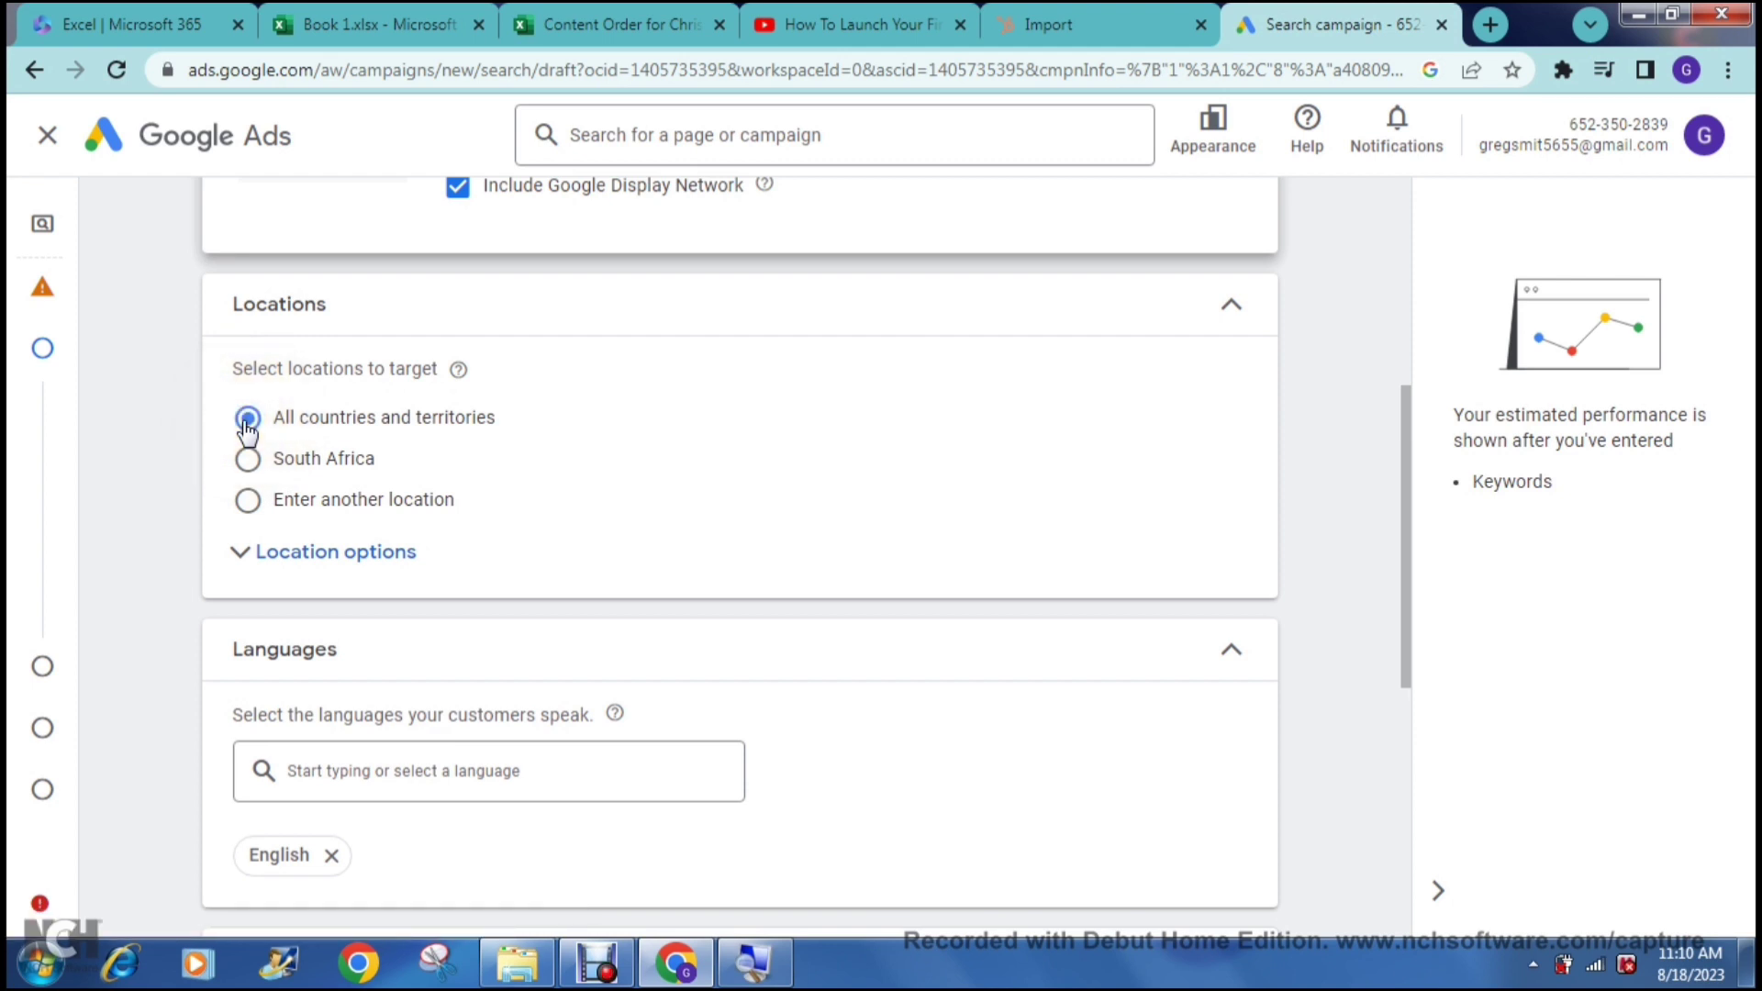
left_click(245, 423)
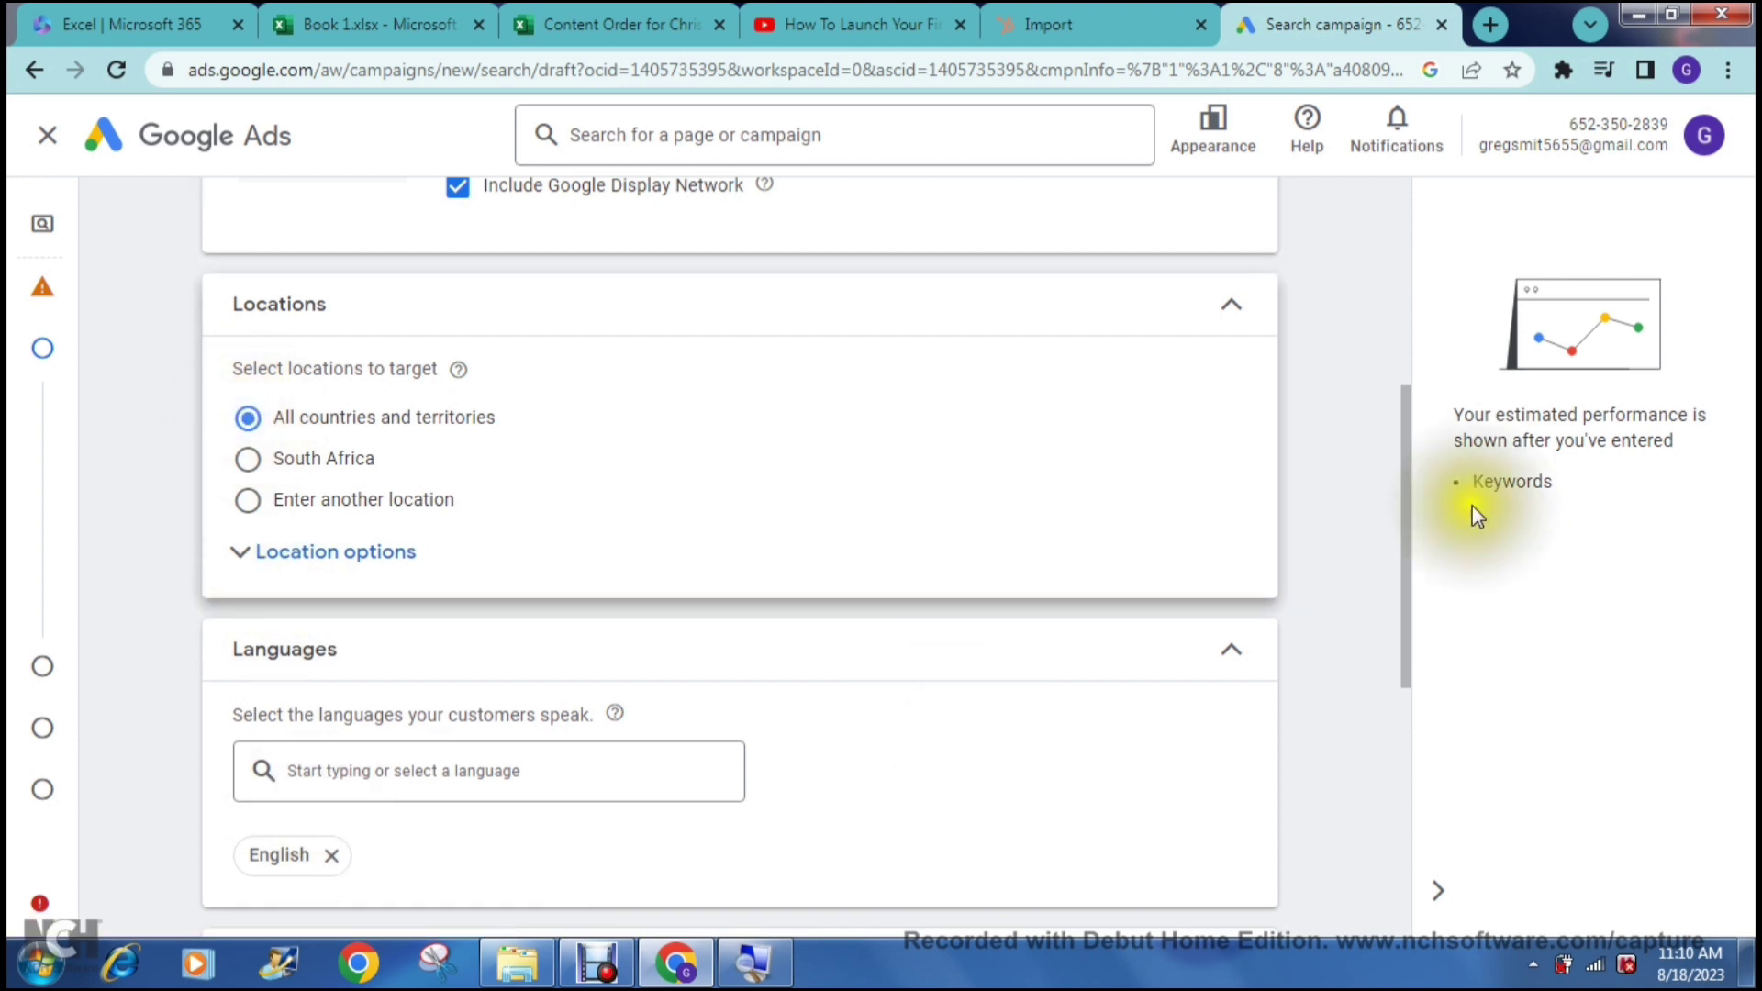
left_click_drag(1406, 509, 1406, 776)
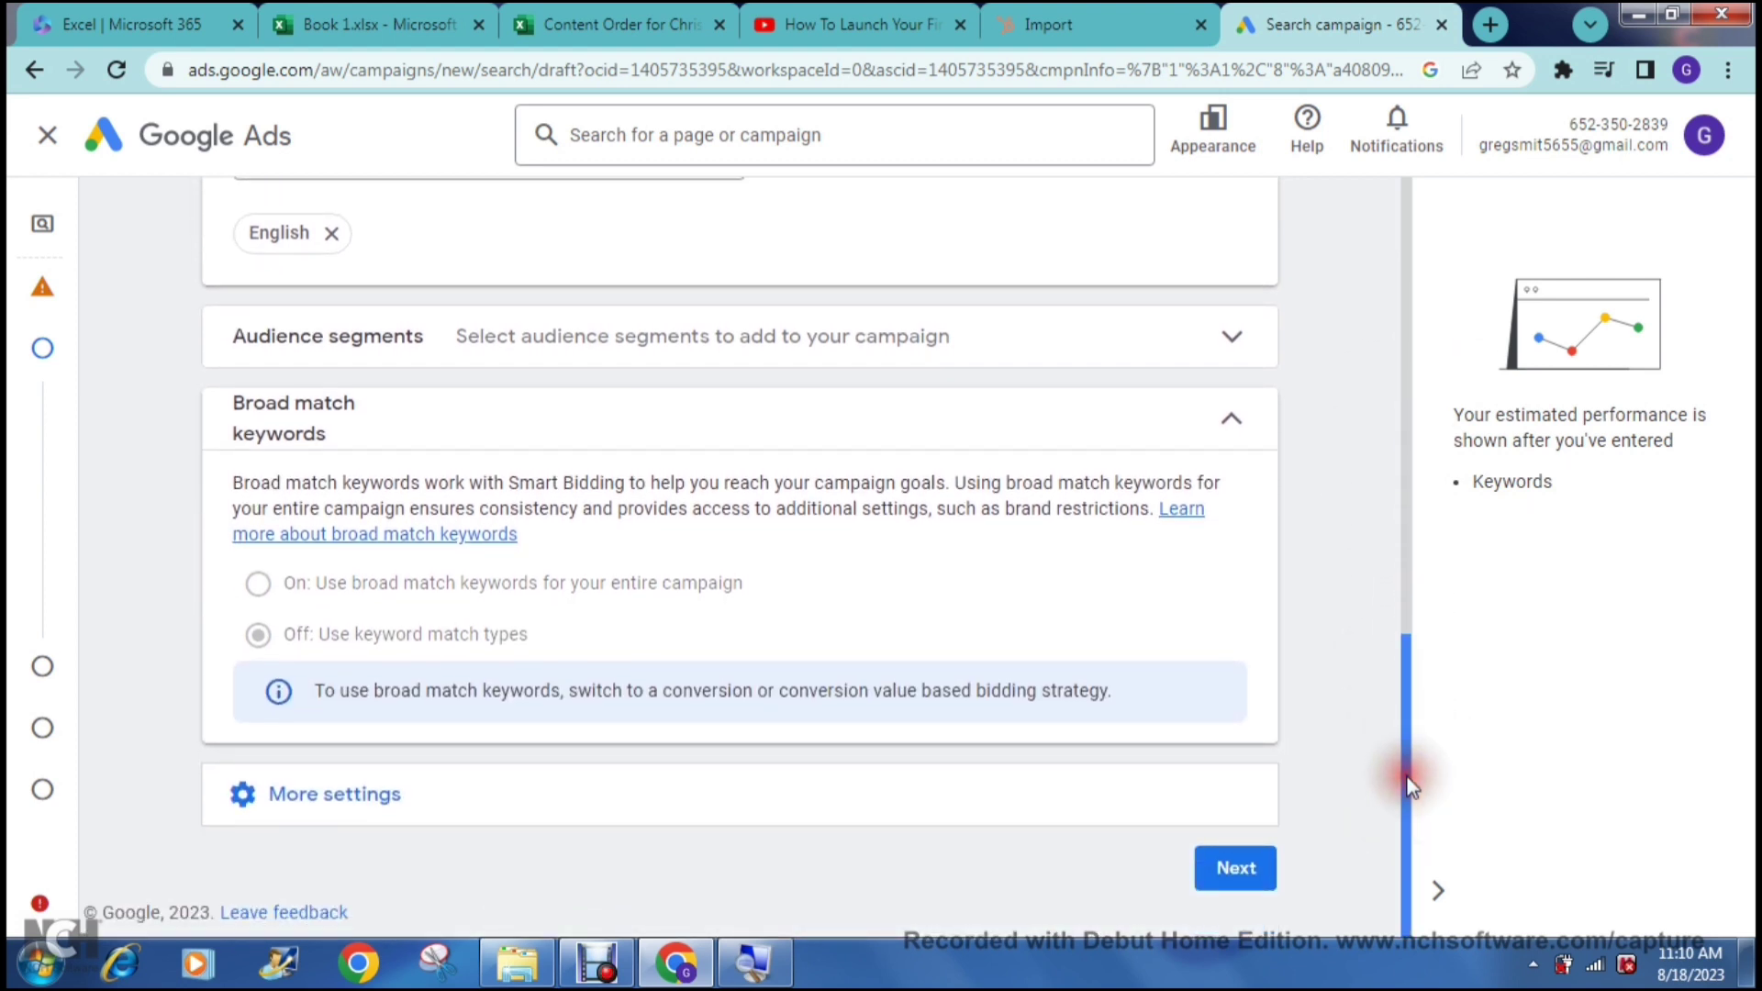
left_click(1239, 876)
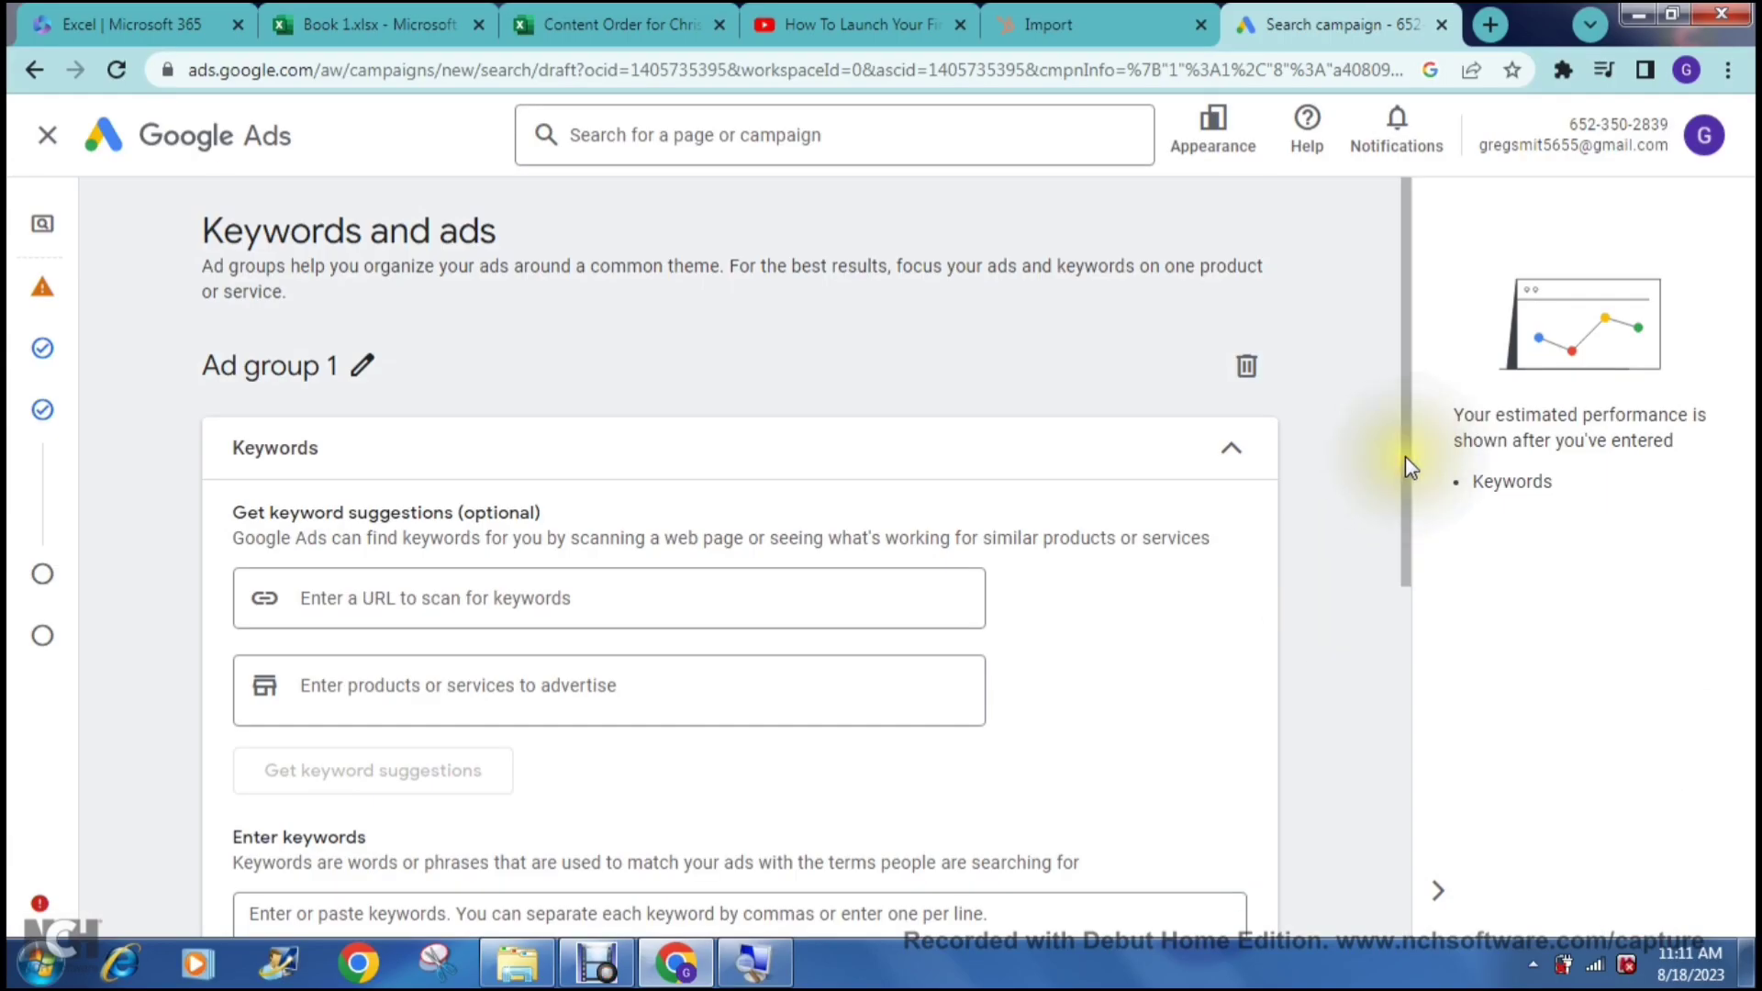
- Enter "door knobs" as a keyword for Ad group 1
left_click_drag(1406, 455, 1406, 586)
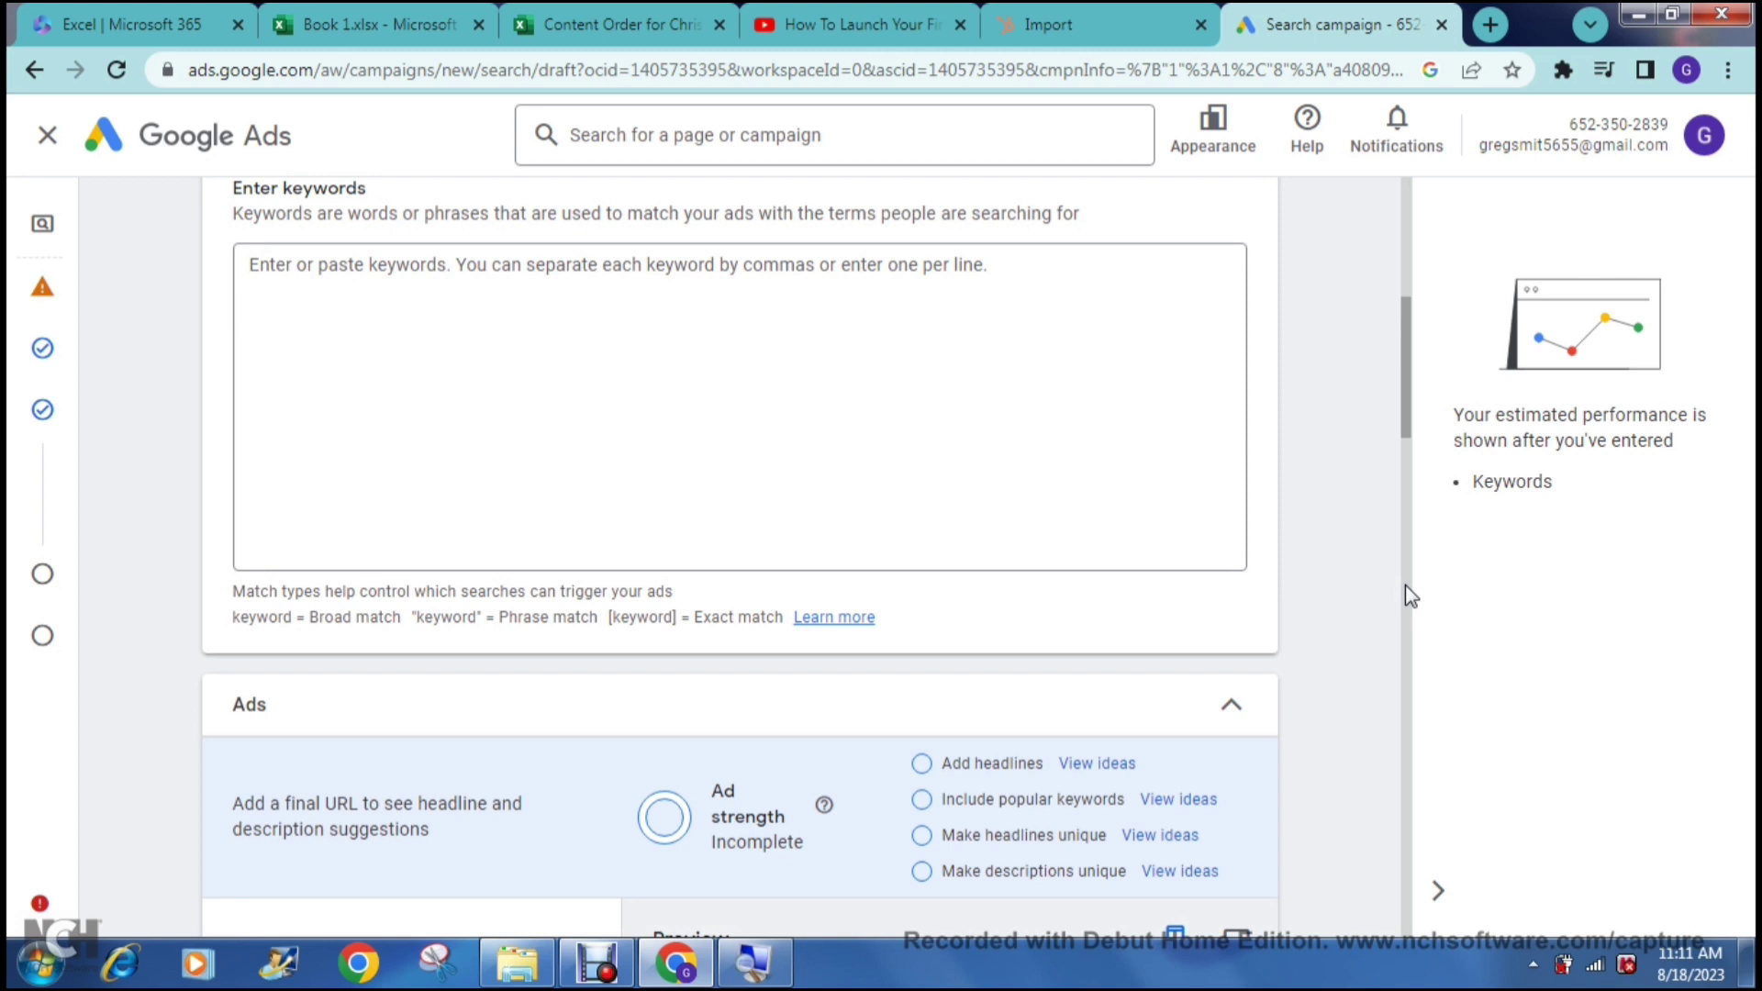
left_click(437, 258)
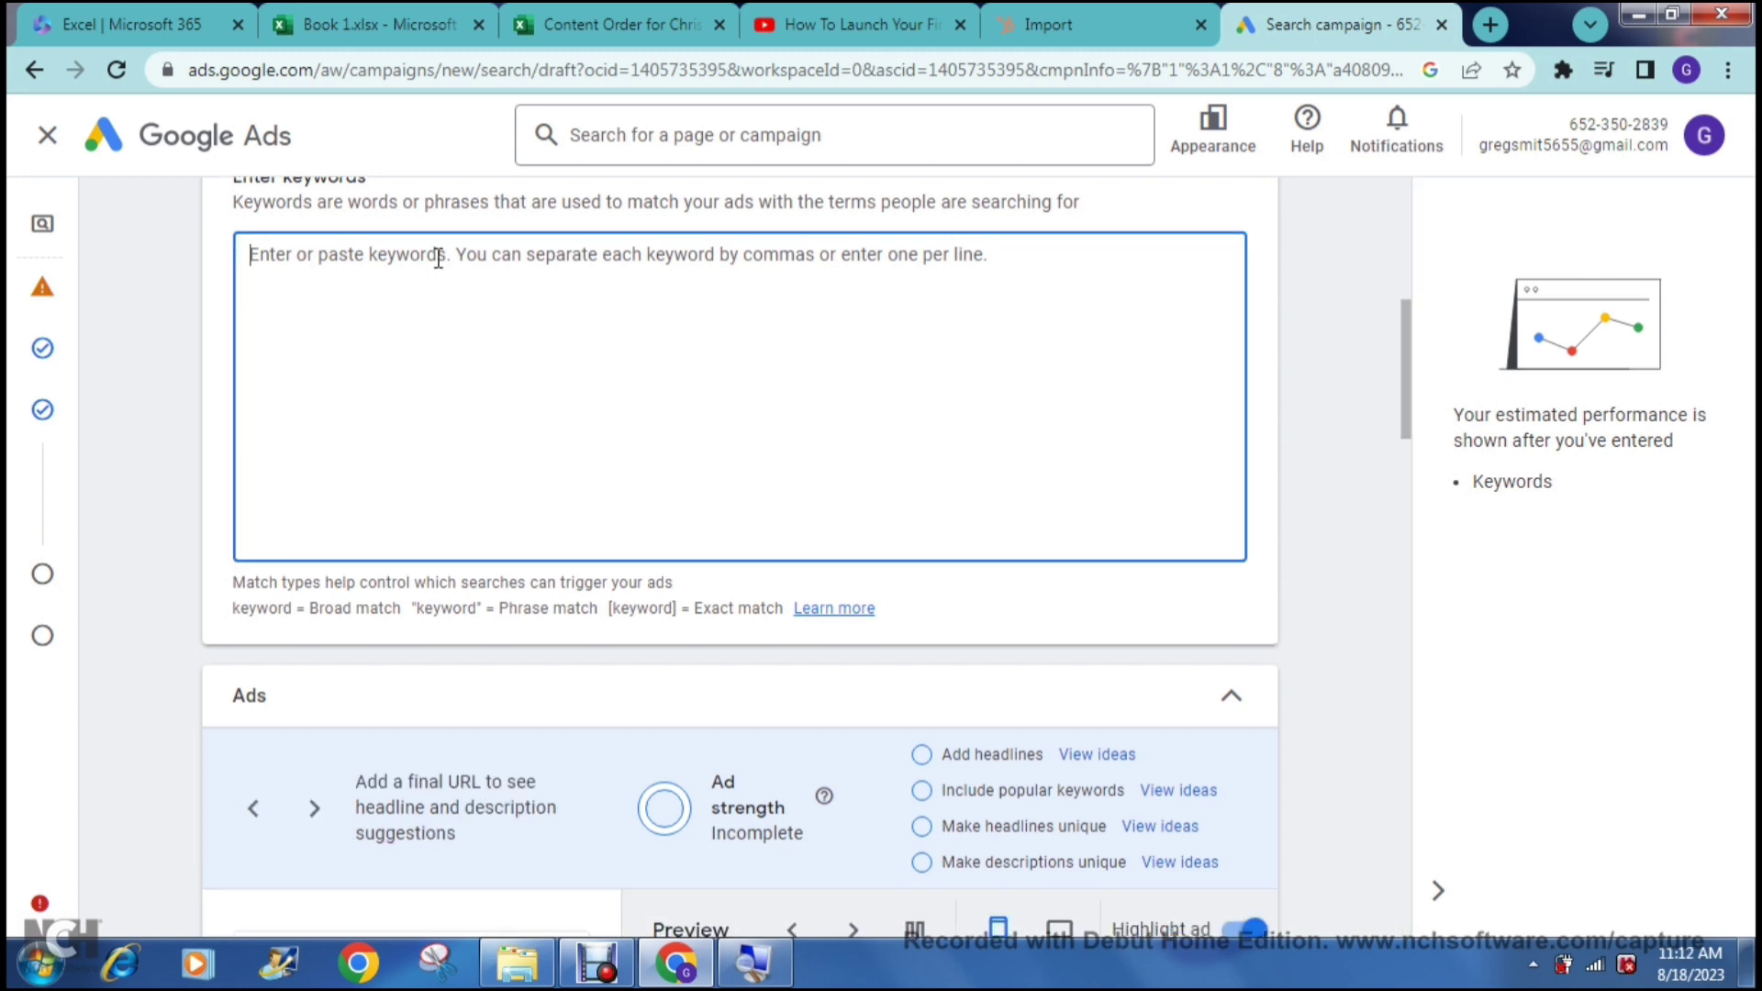
type("d")
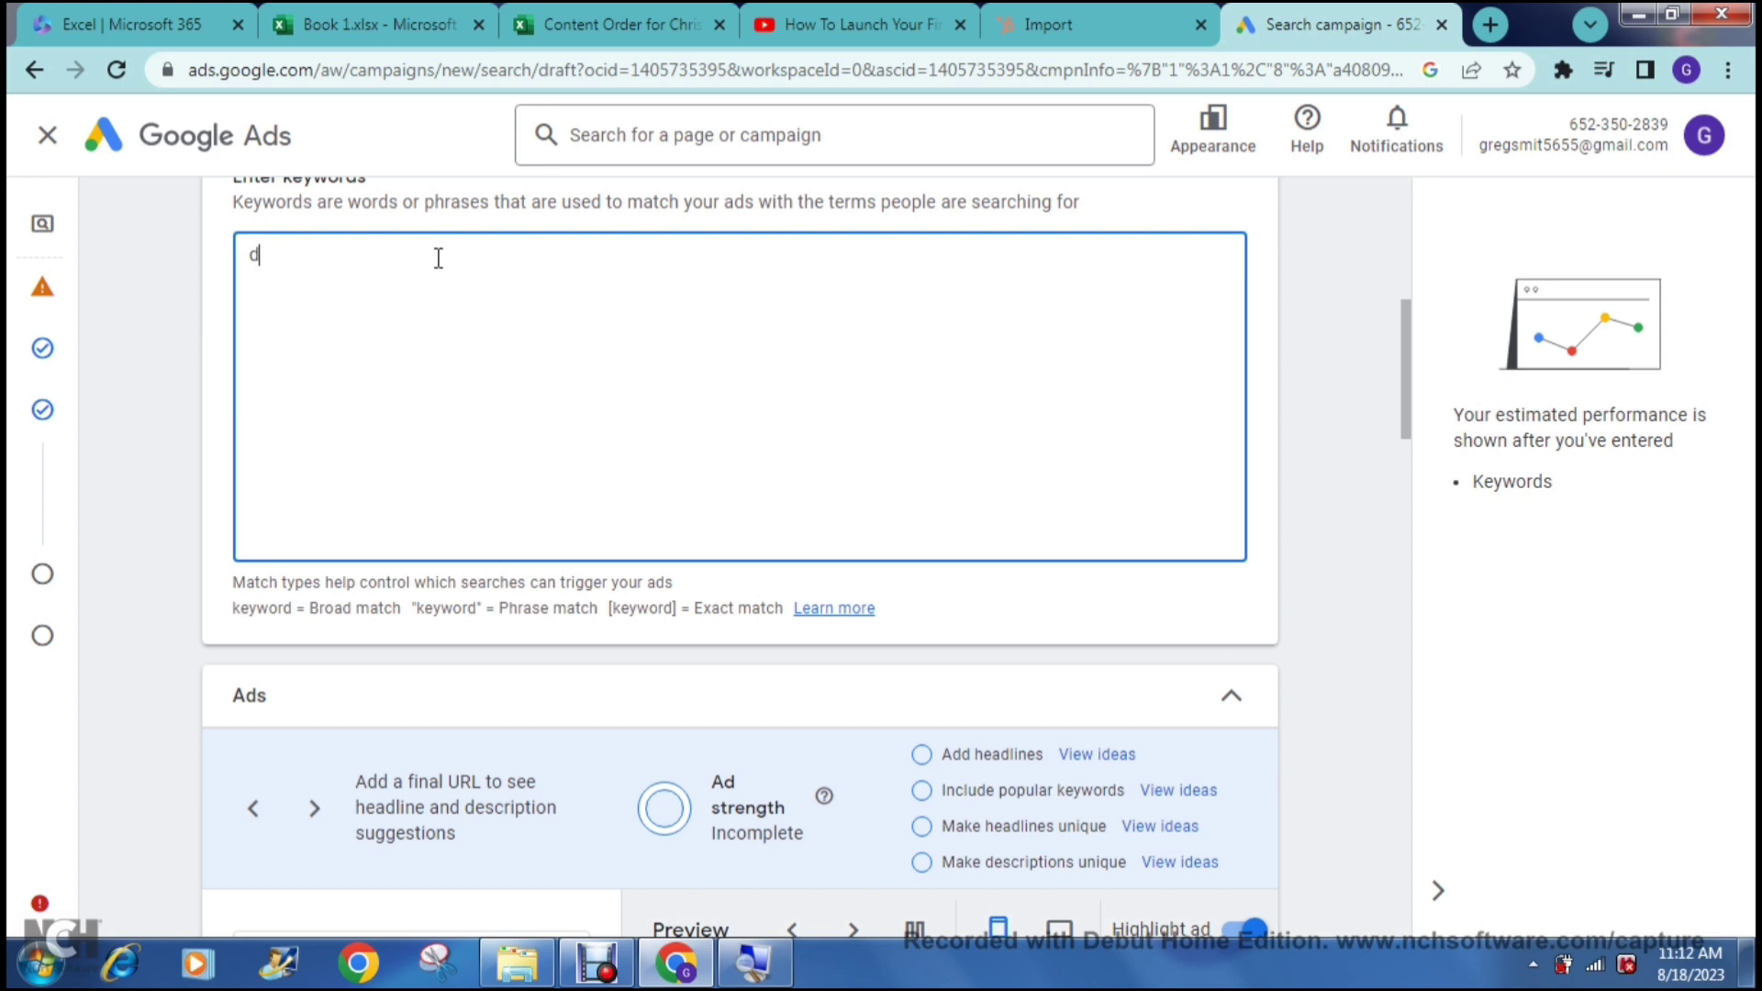
type("oor")
- Enter "1", "2" and "3" as the three required headlines of the ad
scroll(1313, 617, "down", 6)
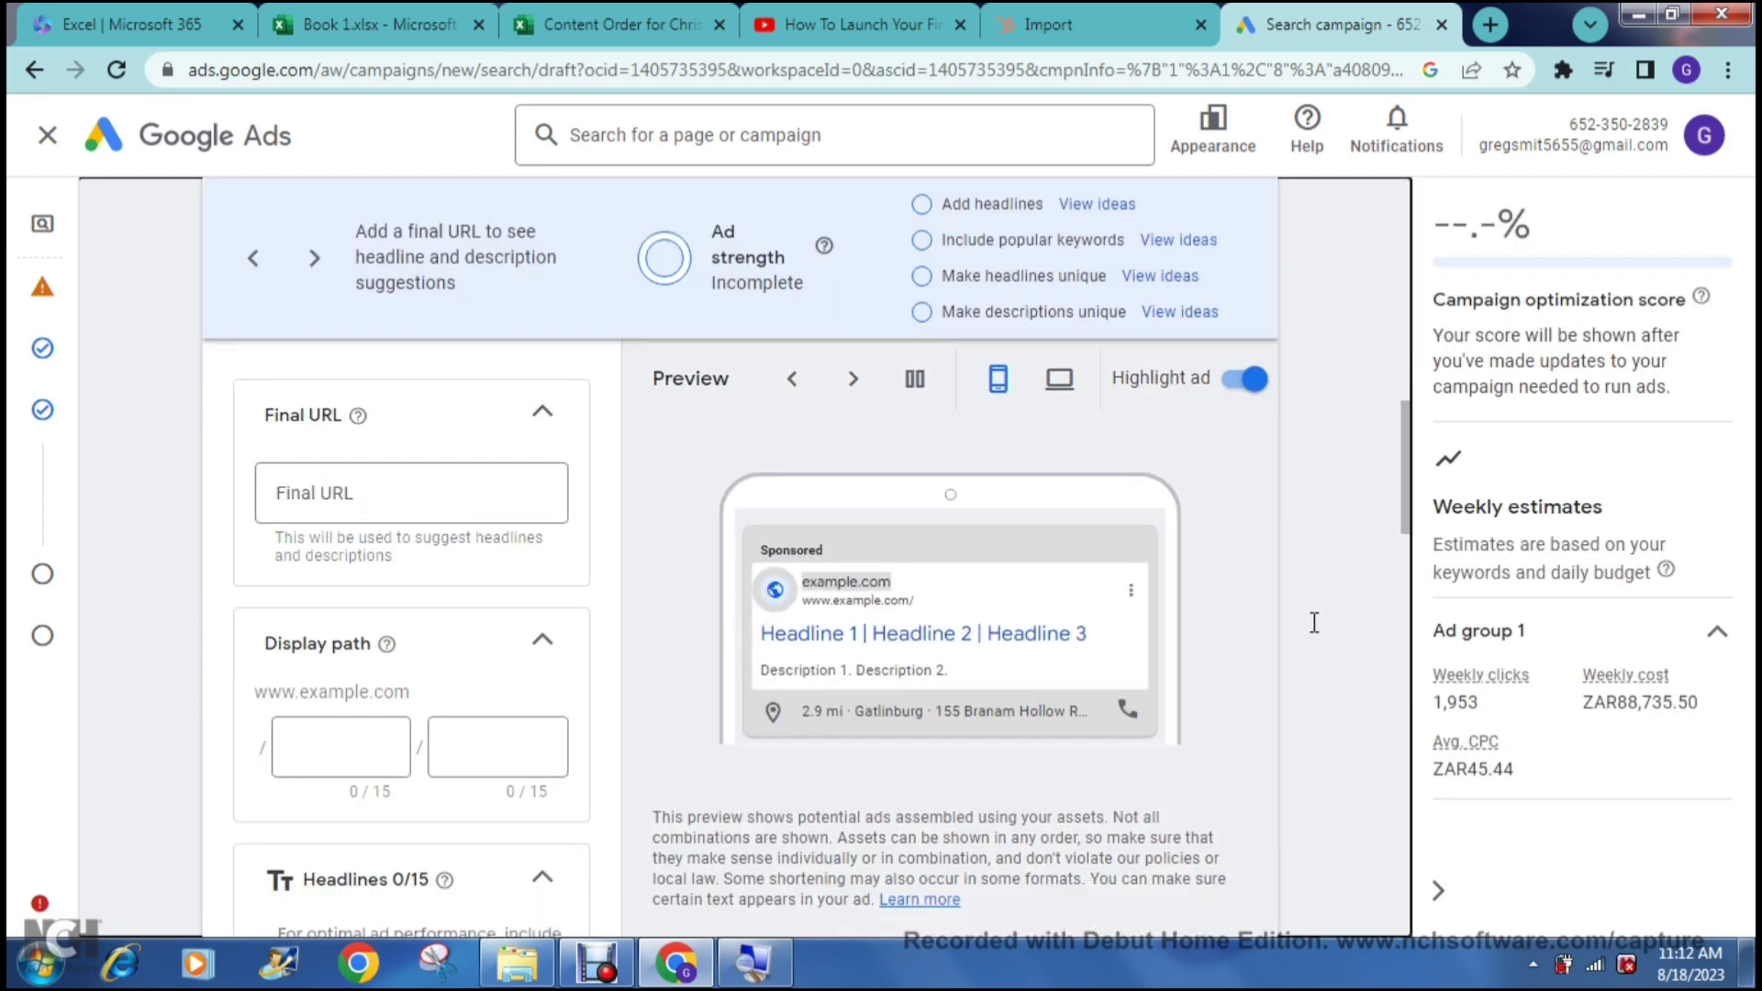
scroll(1314, 622, "down", 1)
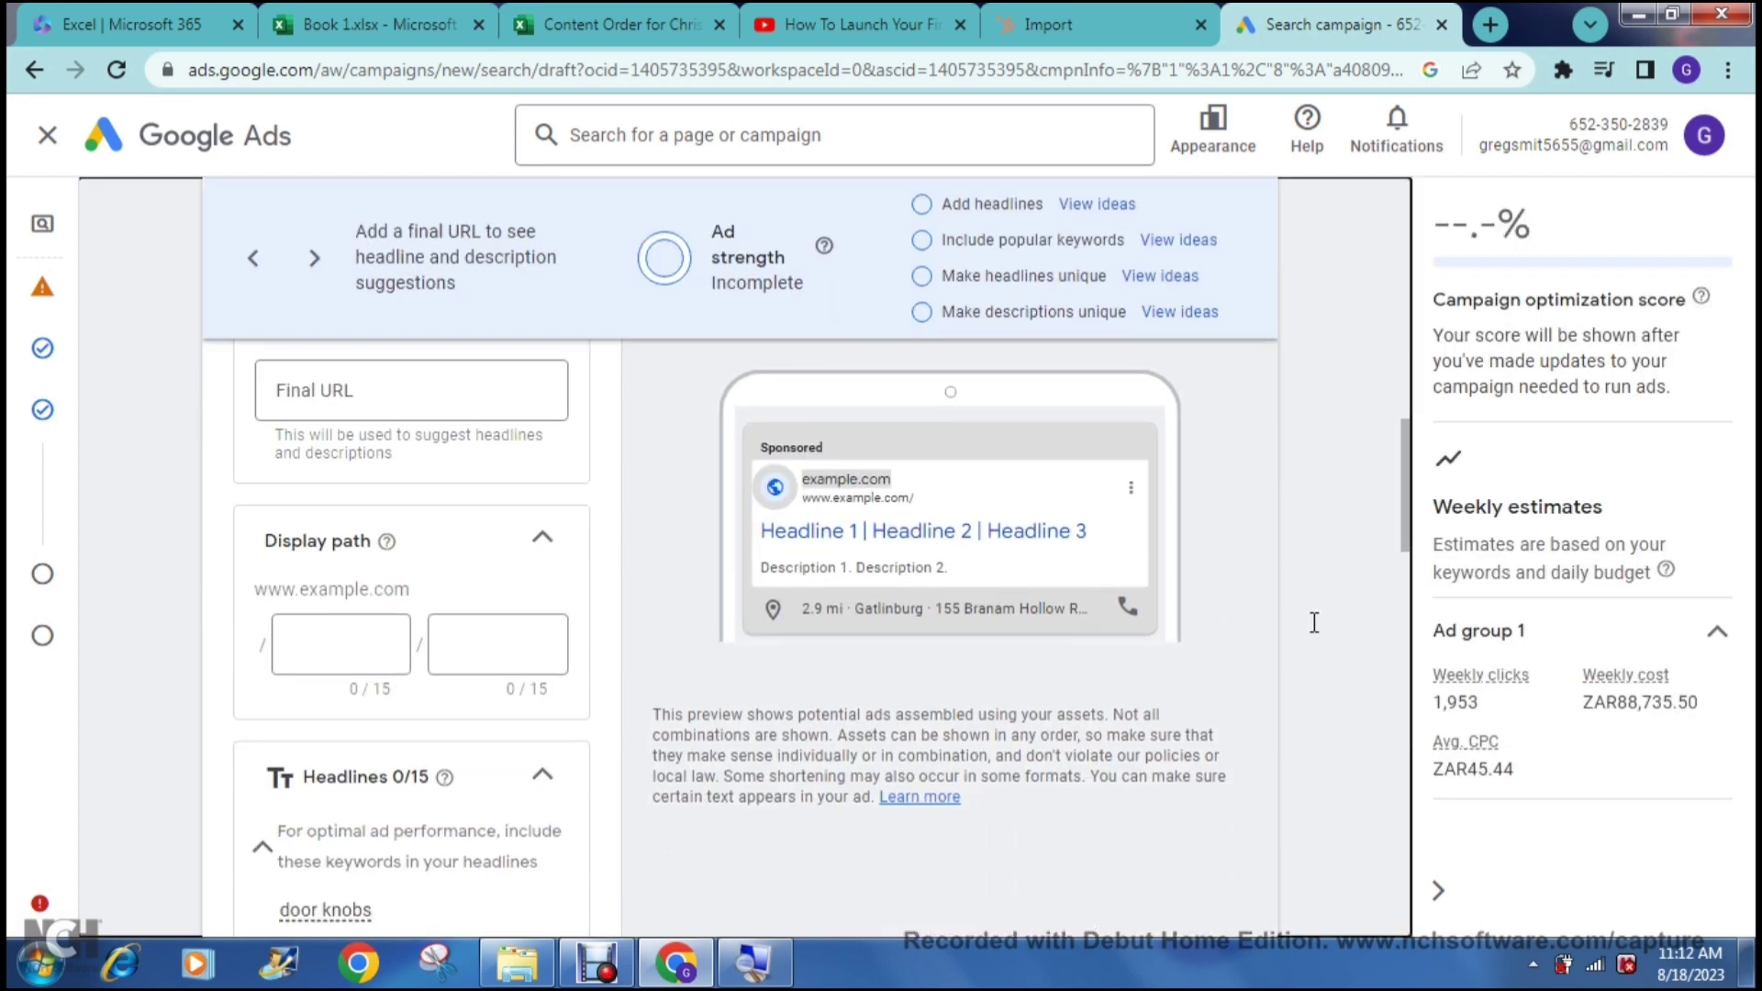
scroll(1315, 622, "down", 2)
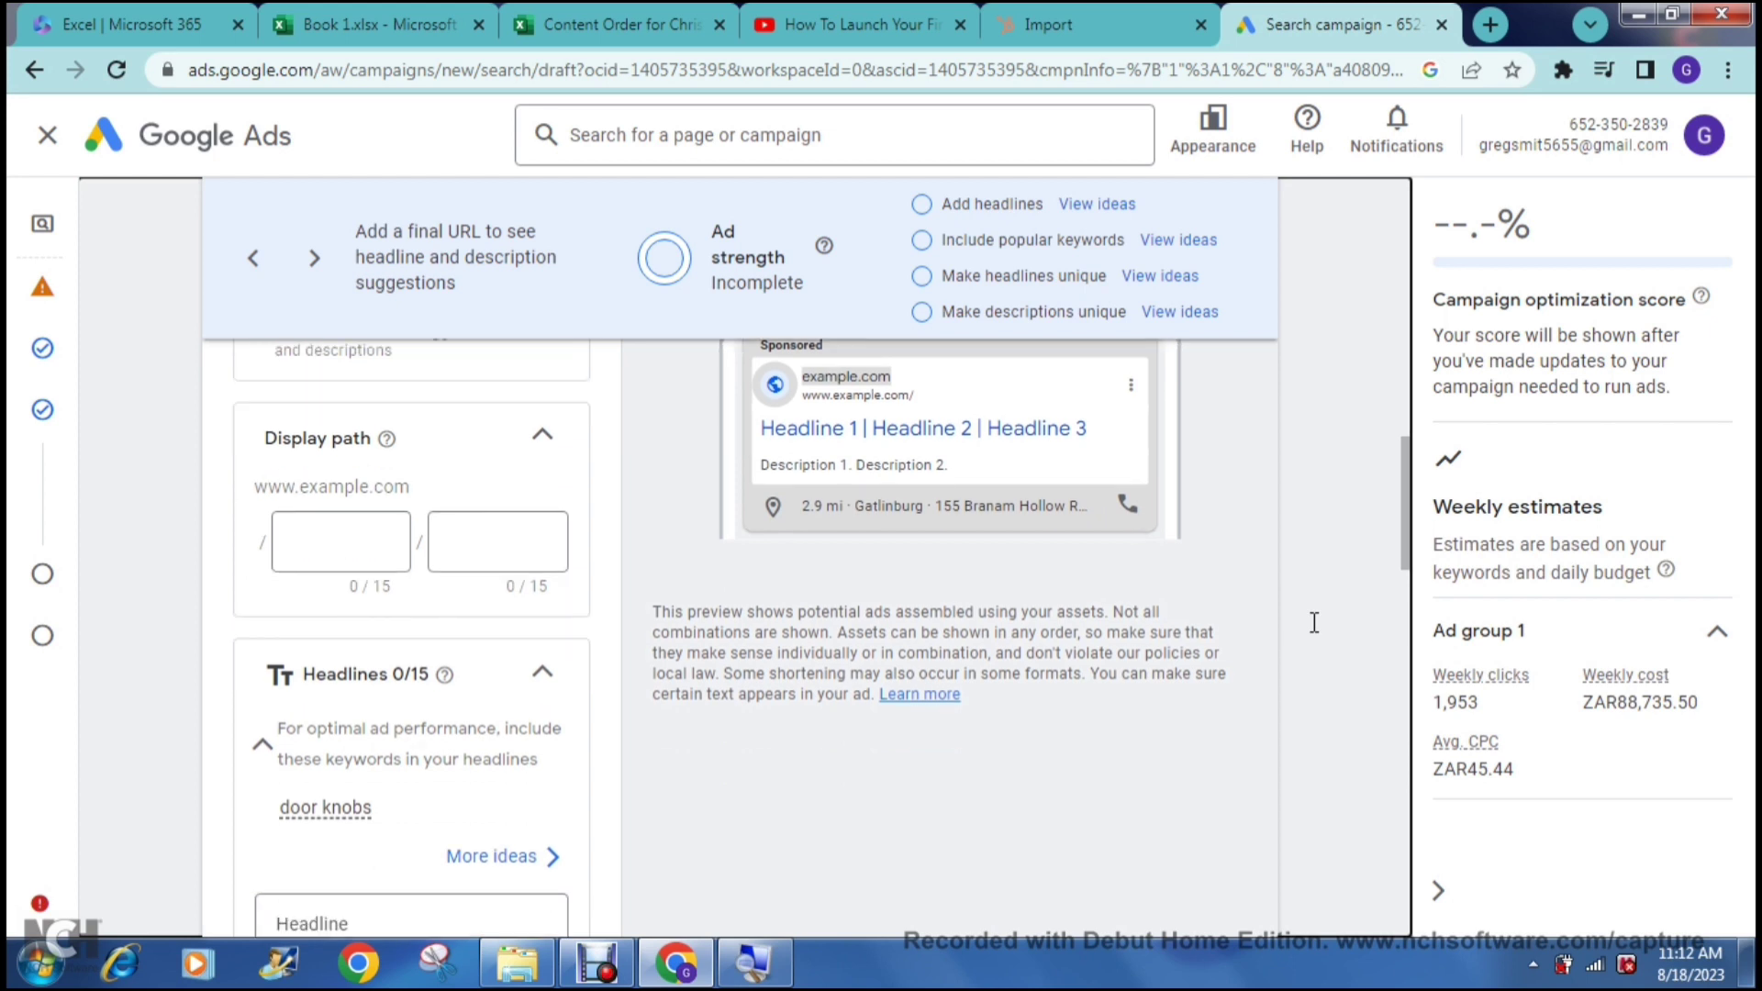
scroll(1314, 622, "down", 1)
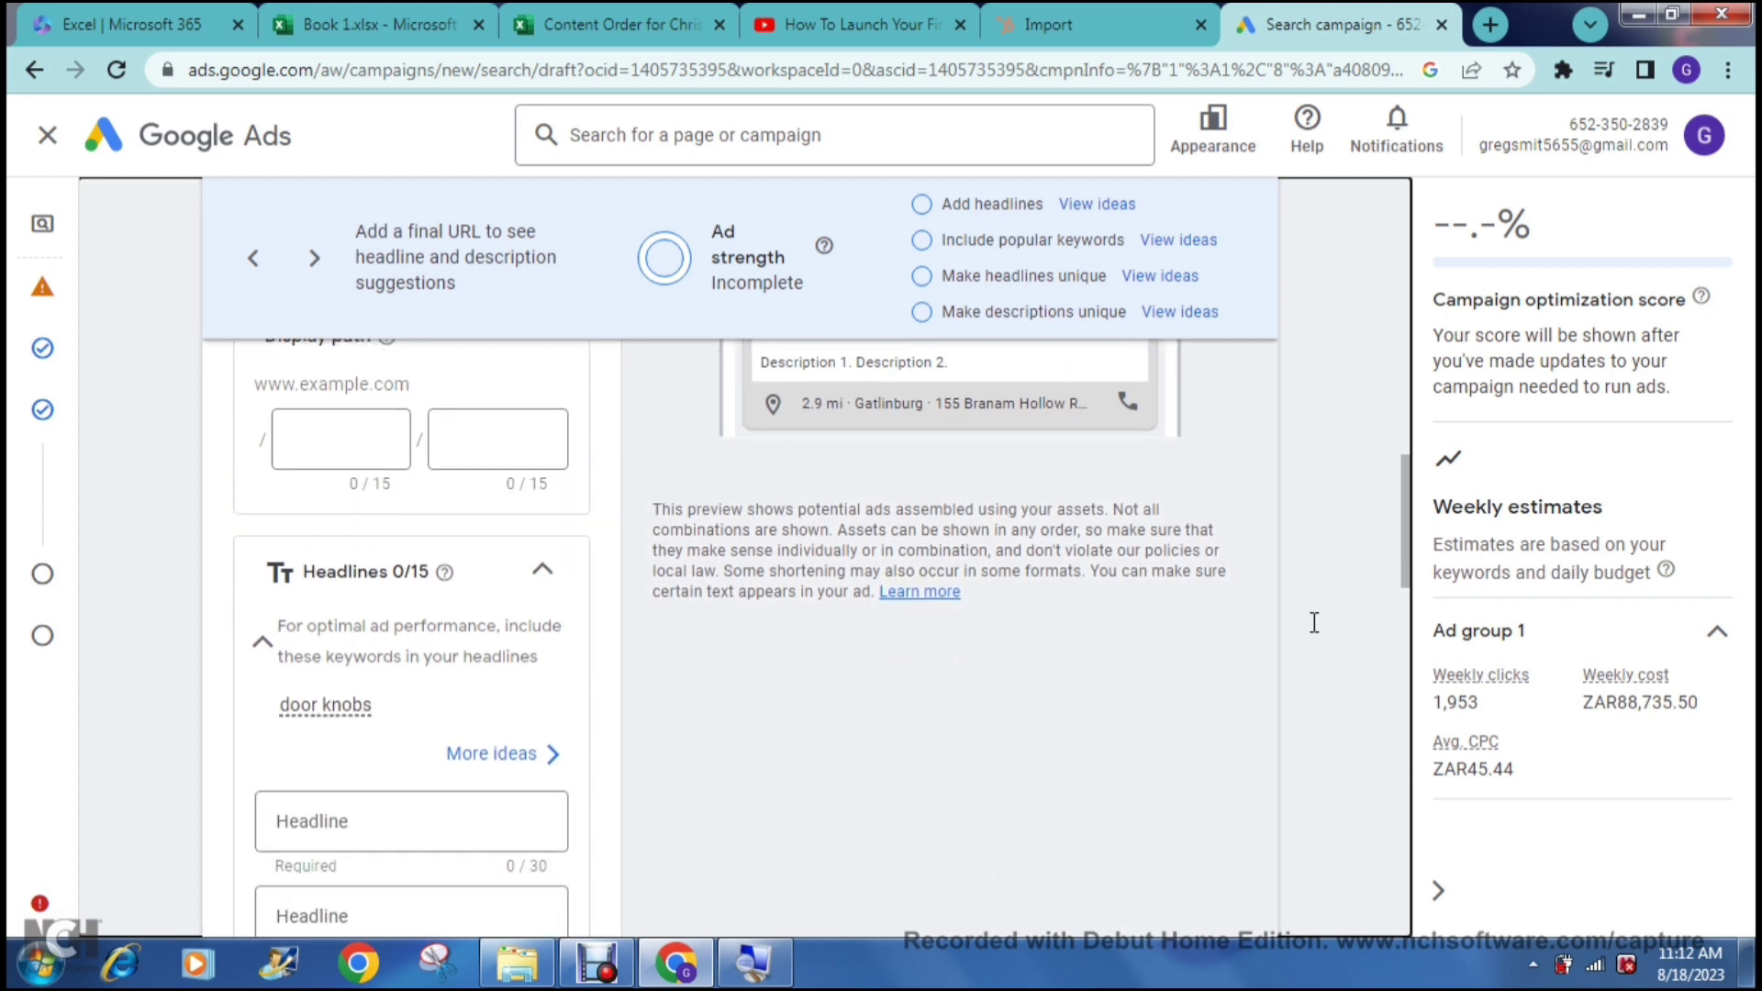
scroll(1315, 622, "up", 1)
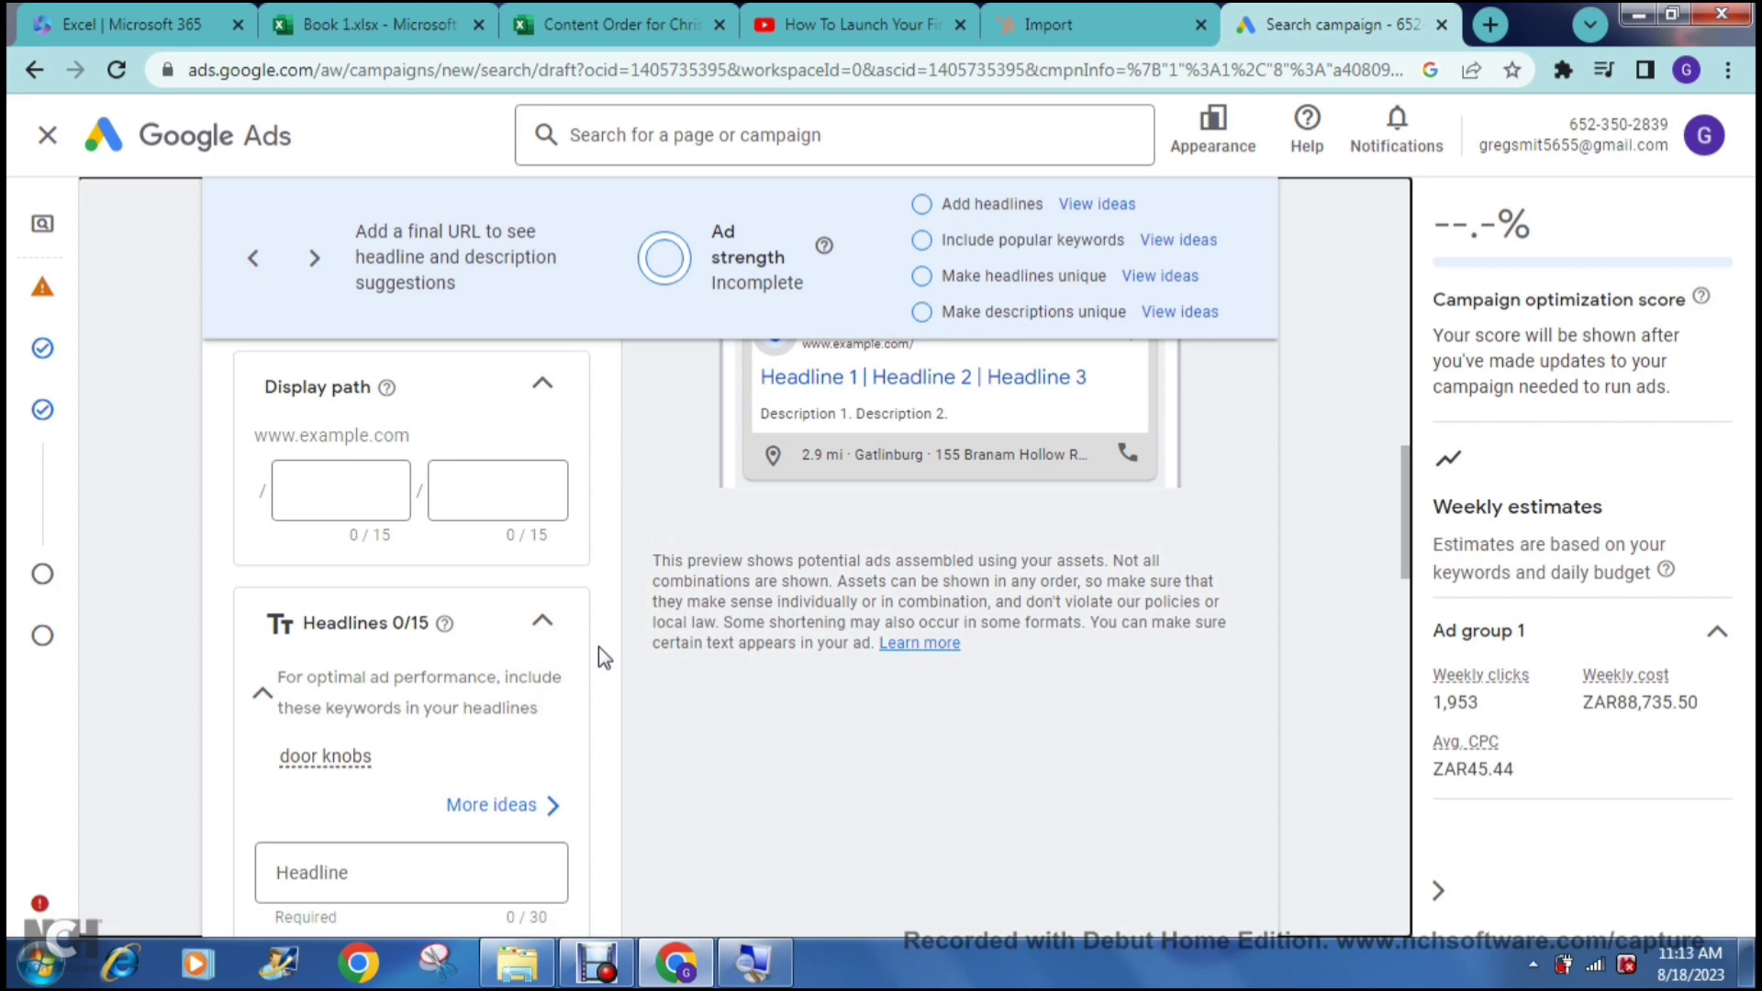
scroll(598, 646, "down", 2)
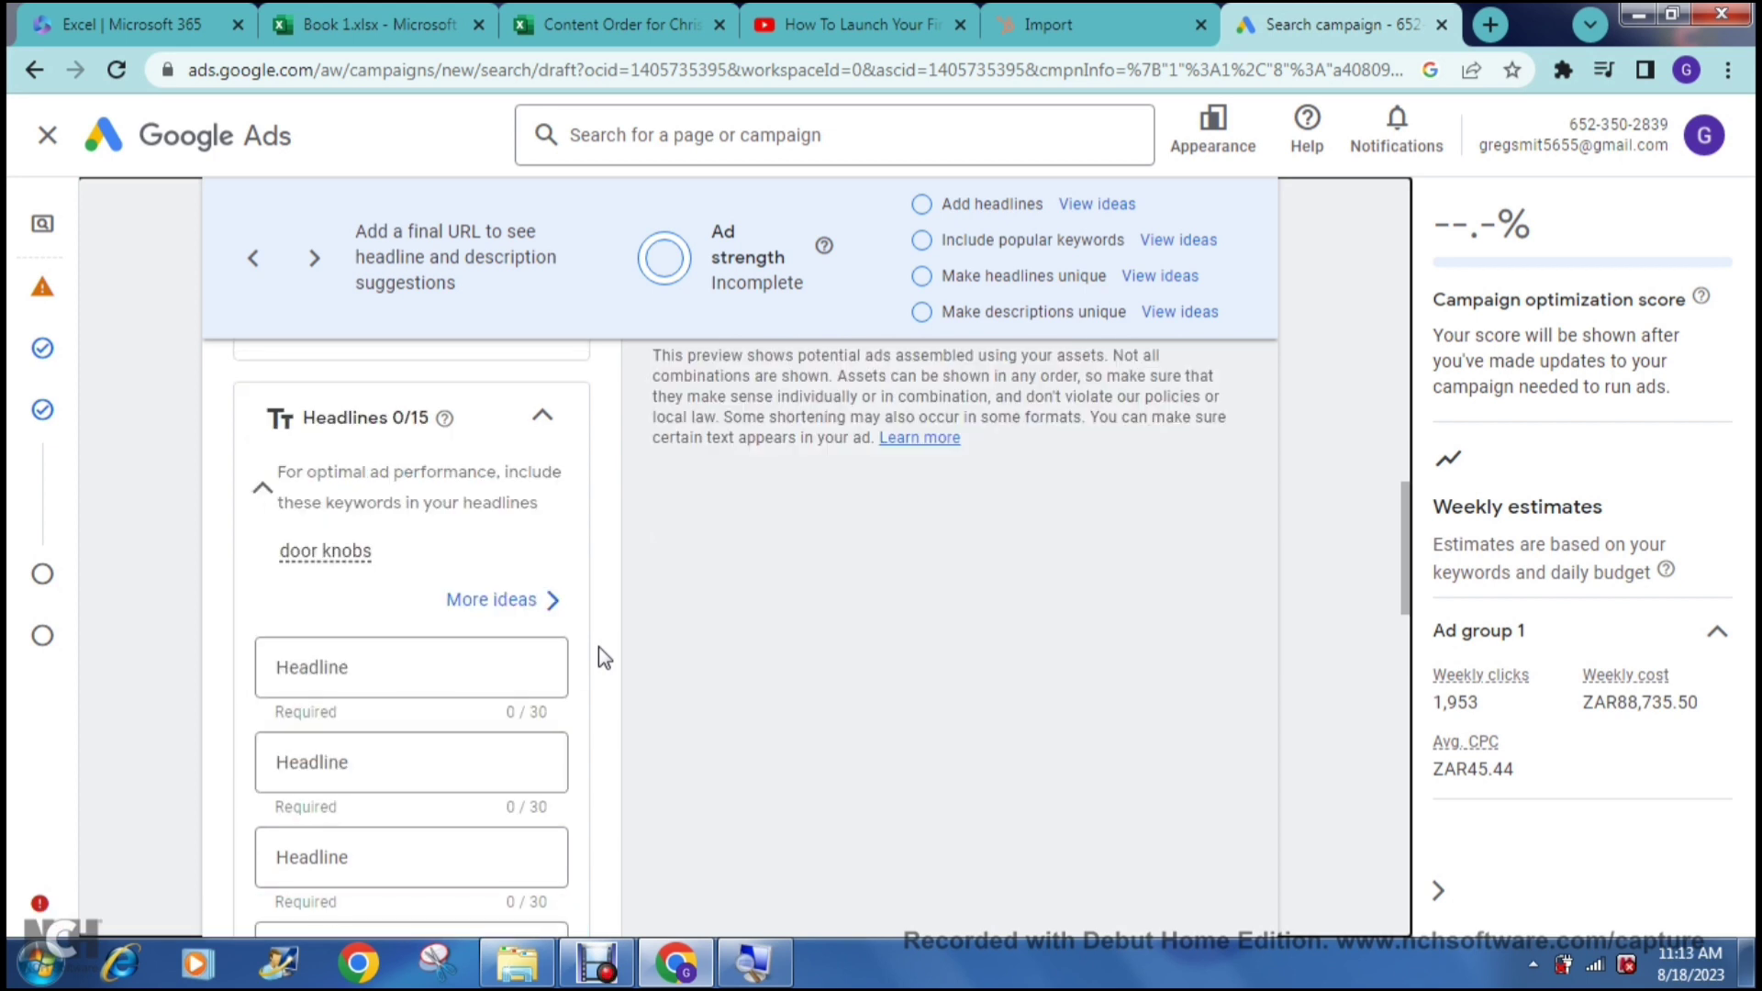
scroll(599, 647, "down", 1)
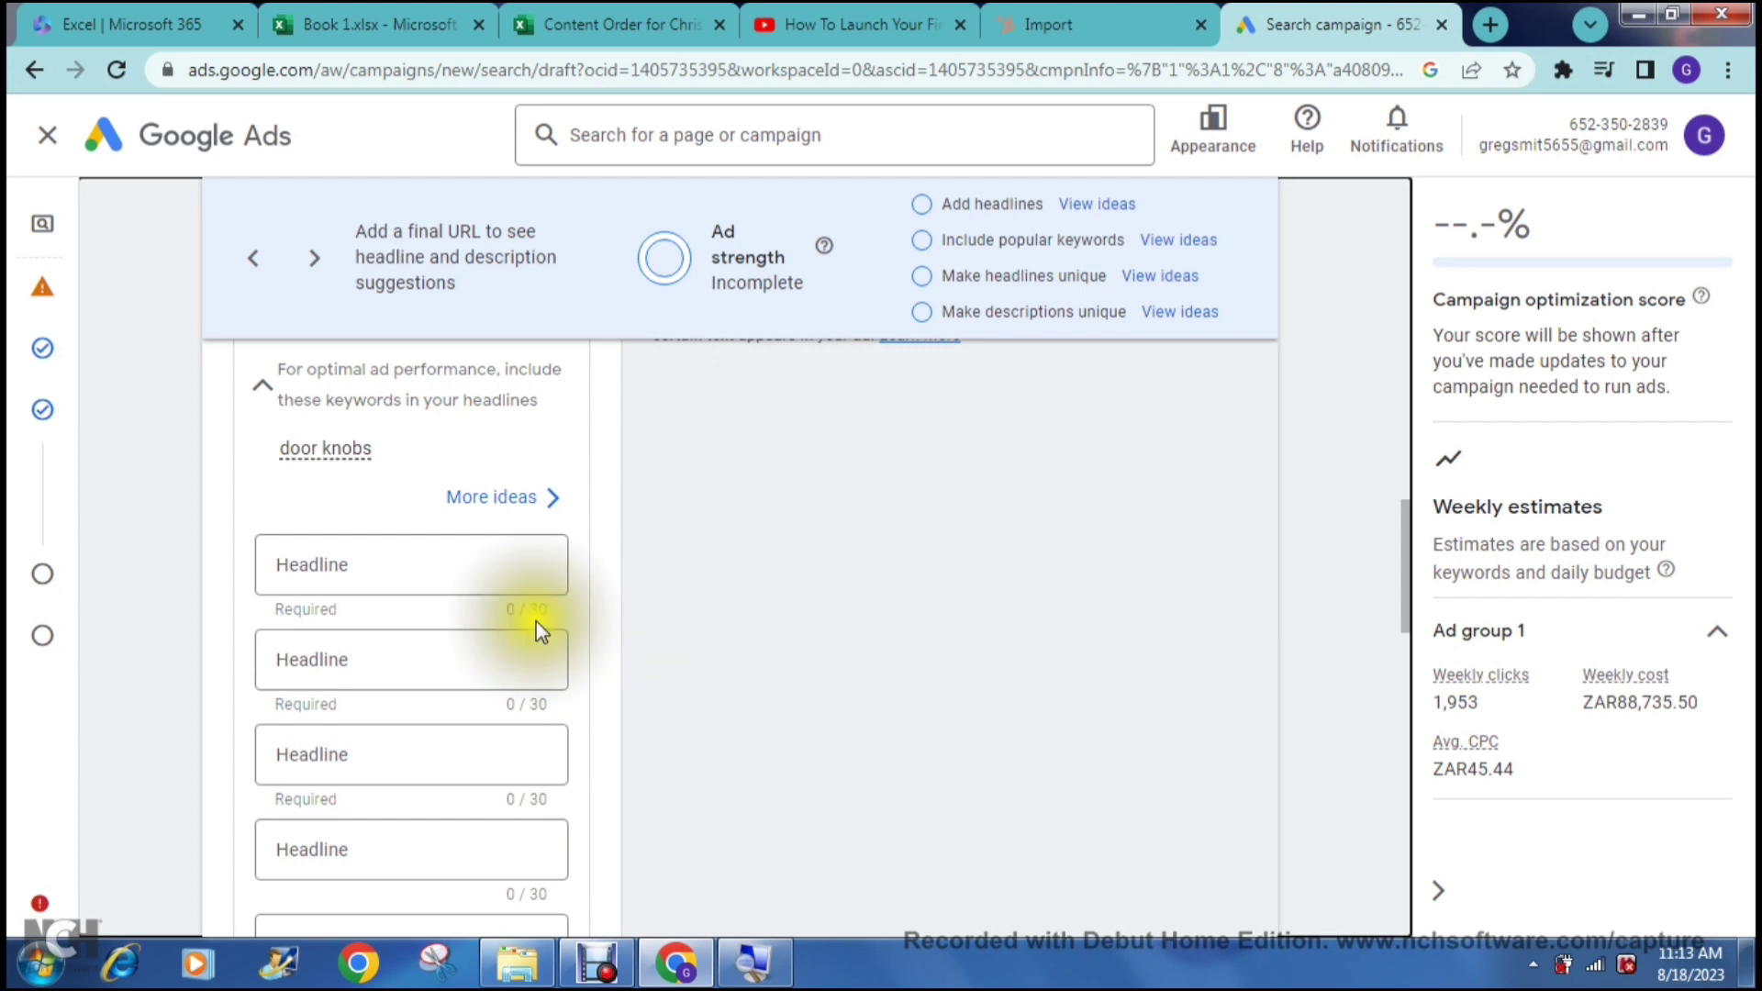
left_click(375, 561)
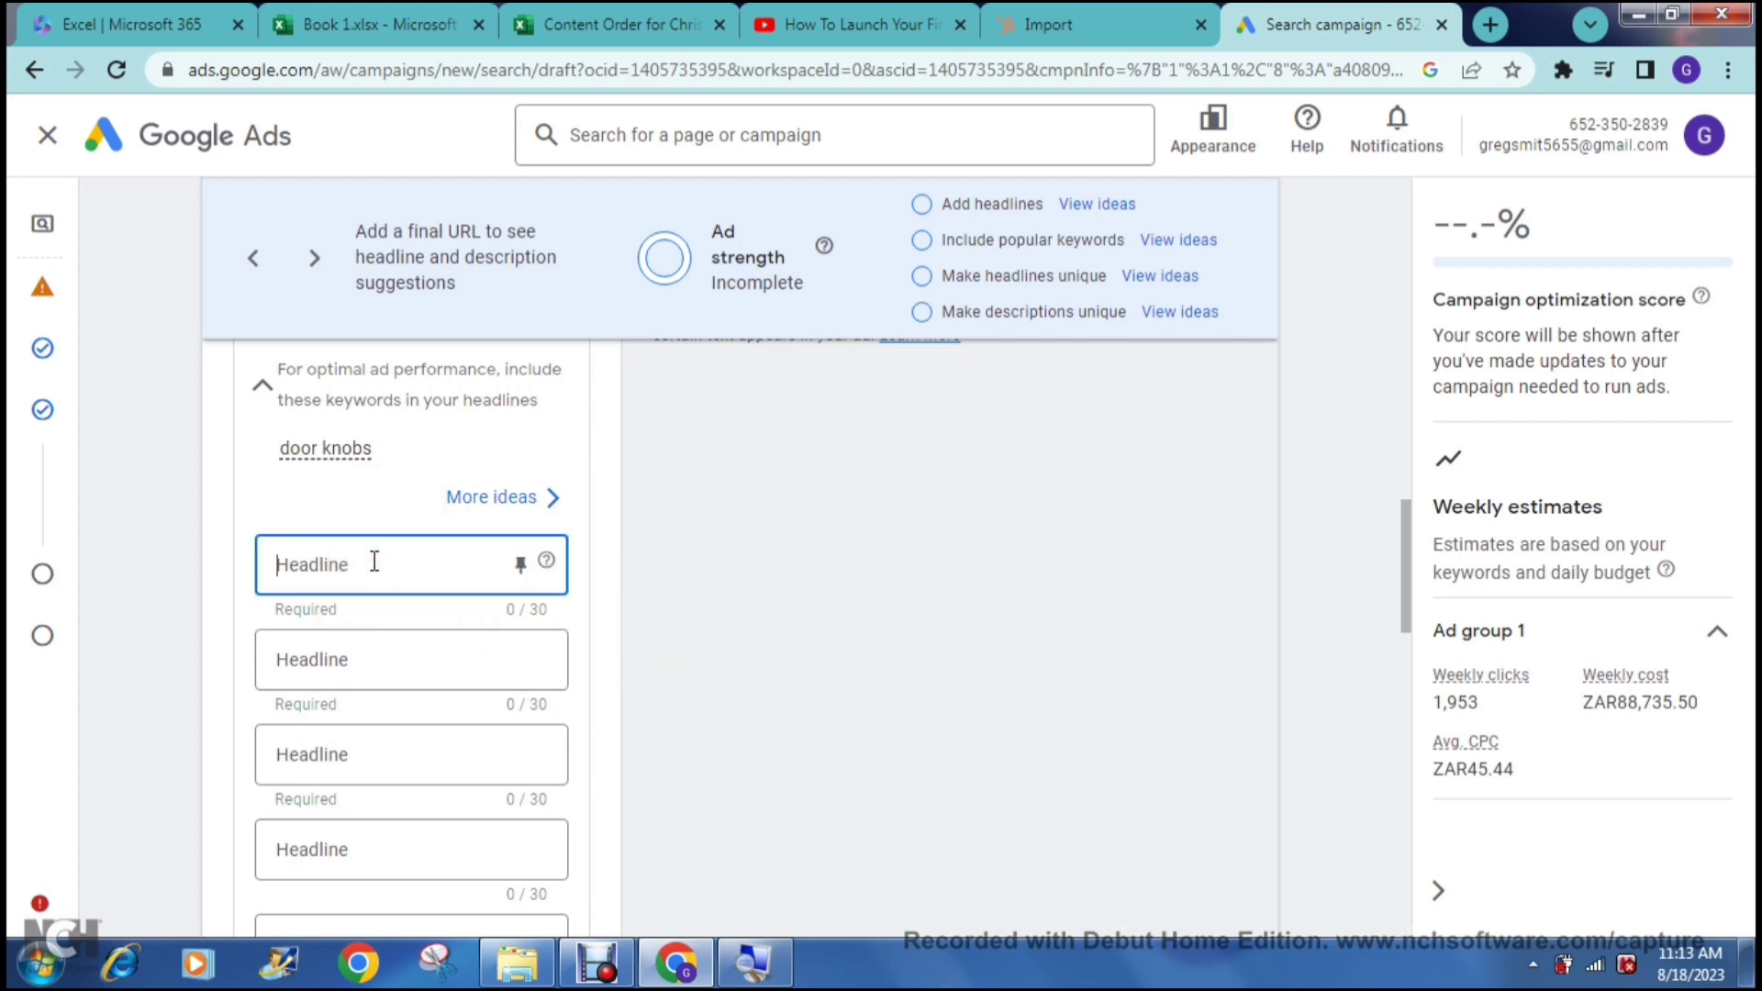
type("1 2 3")
- Enter "1" and "2" as the two required descriptions of the ad
scroll(598, 674, "down", 1)
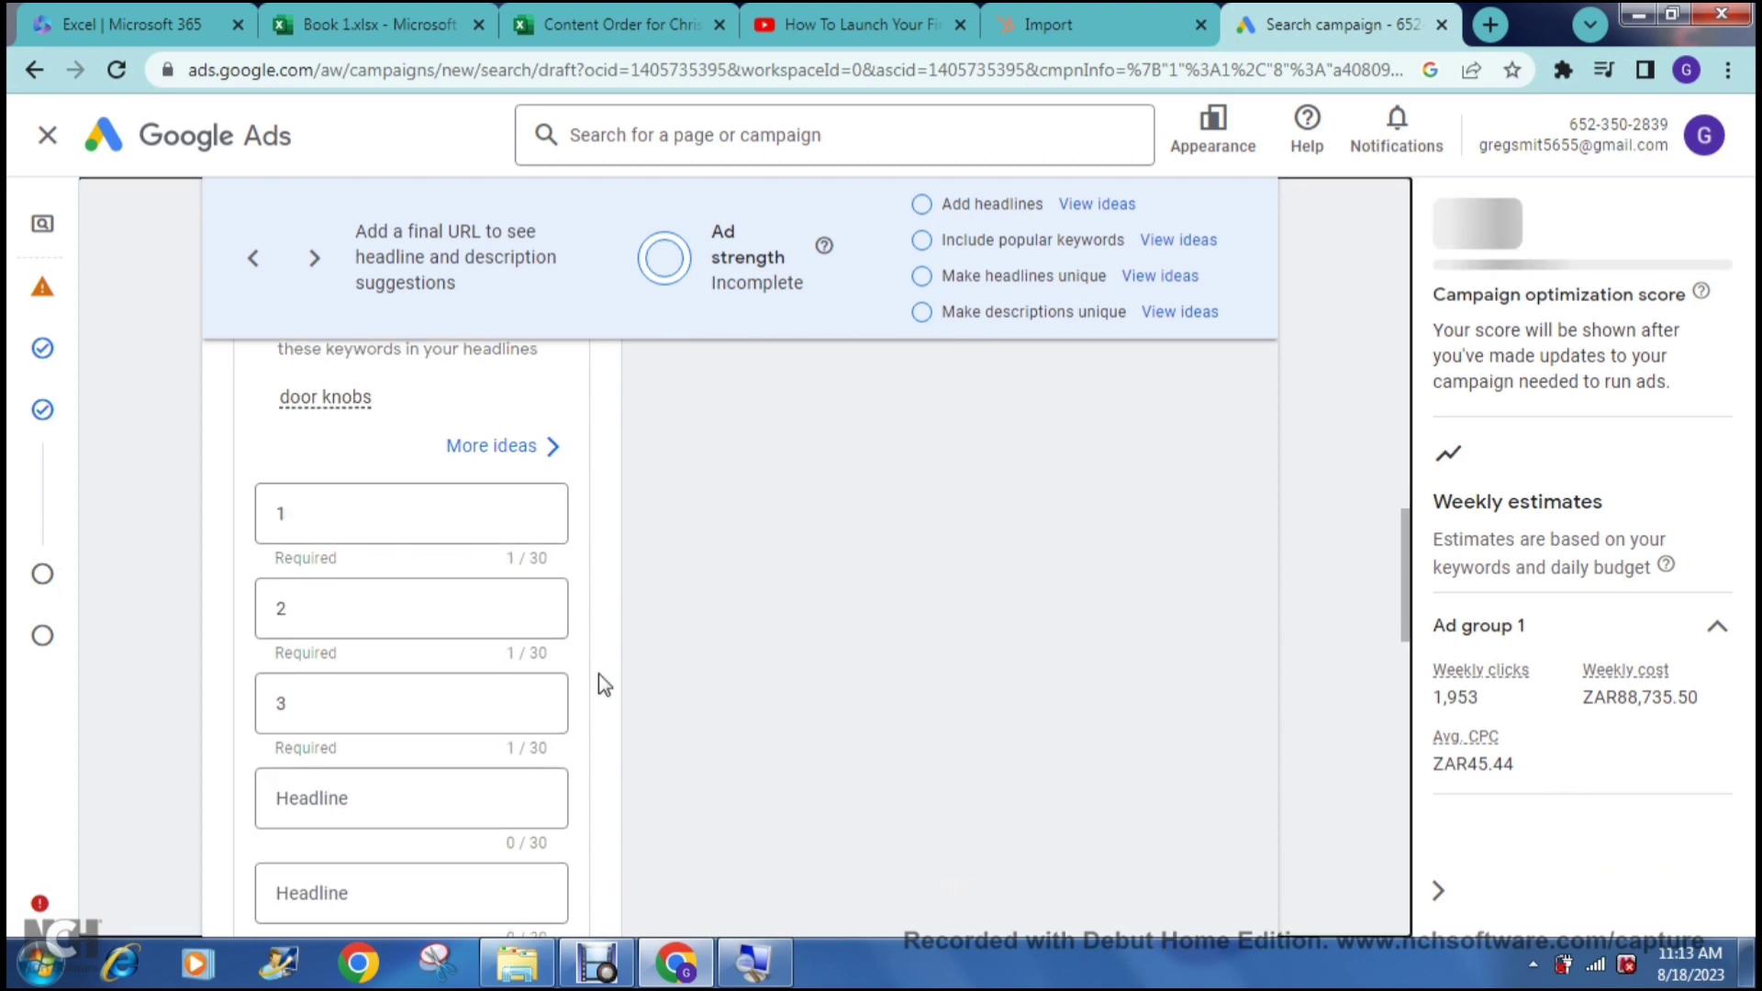
scroll(599, 676, "down", 1)
scroll(599, 675, "down", 5)
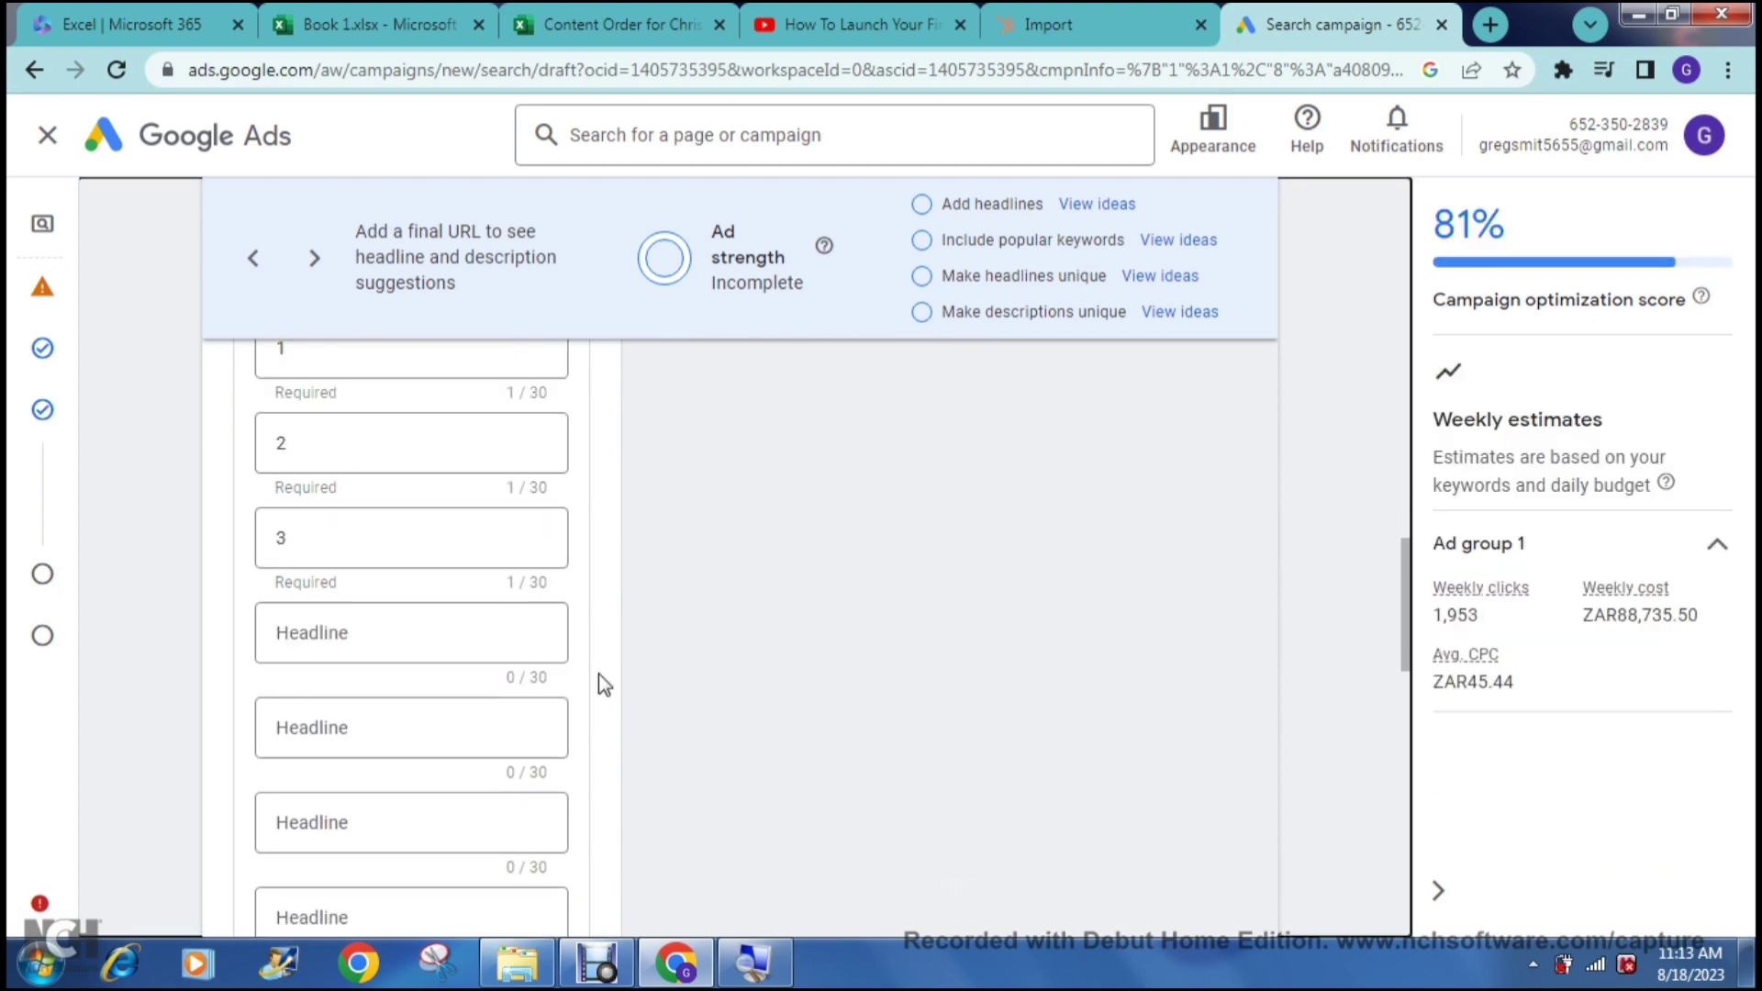
scroll(598, 684, "down", 4)
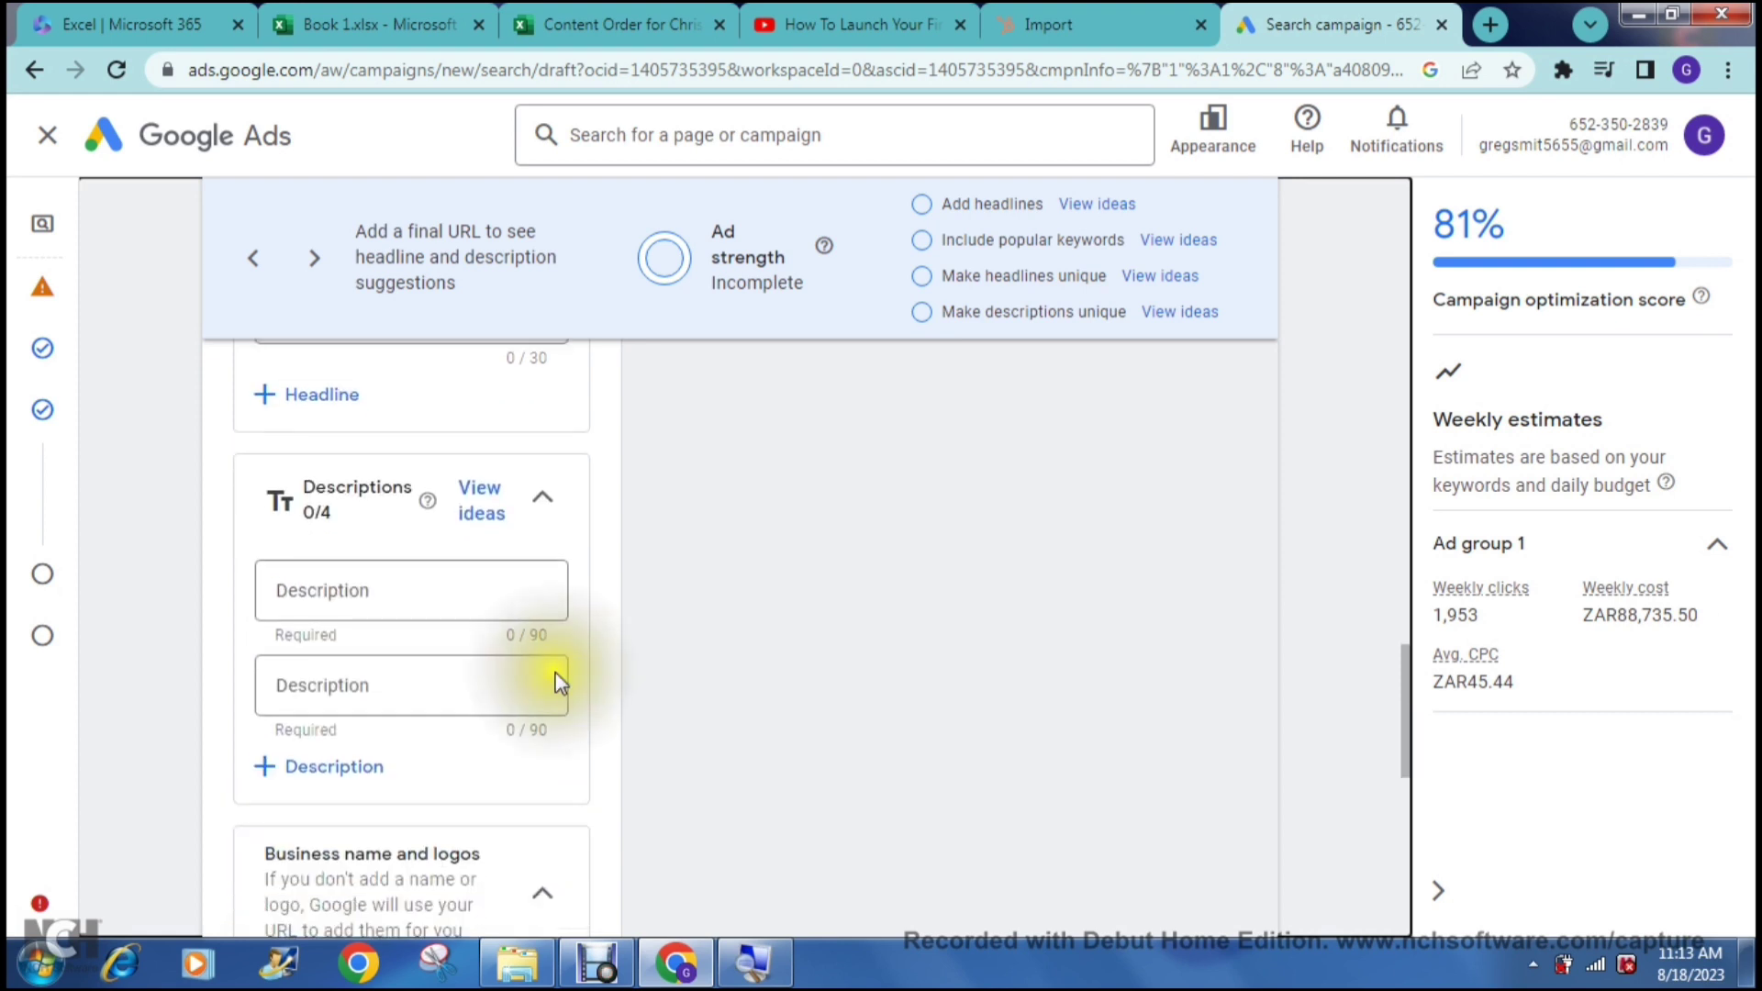
left_click(408, 589)
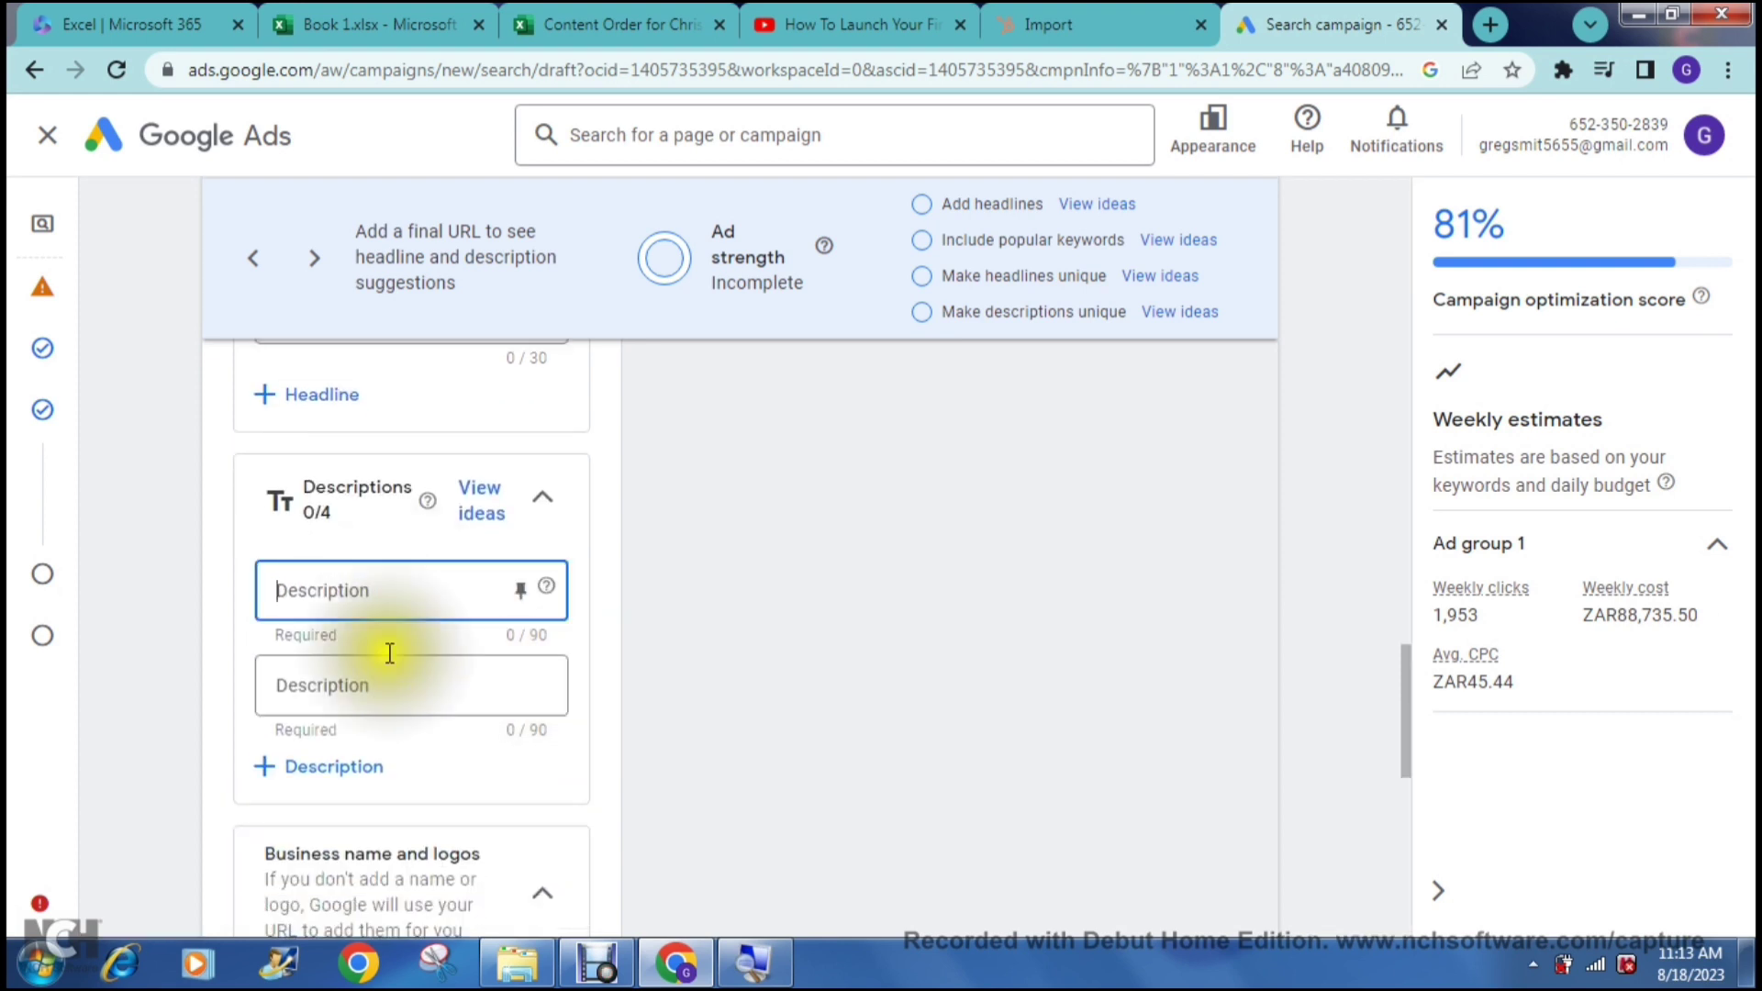
type("1")
left_click(385, 680)
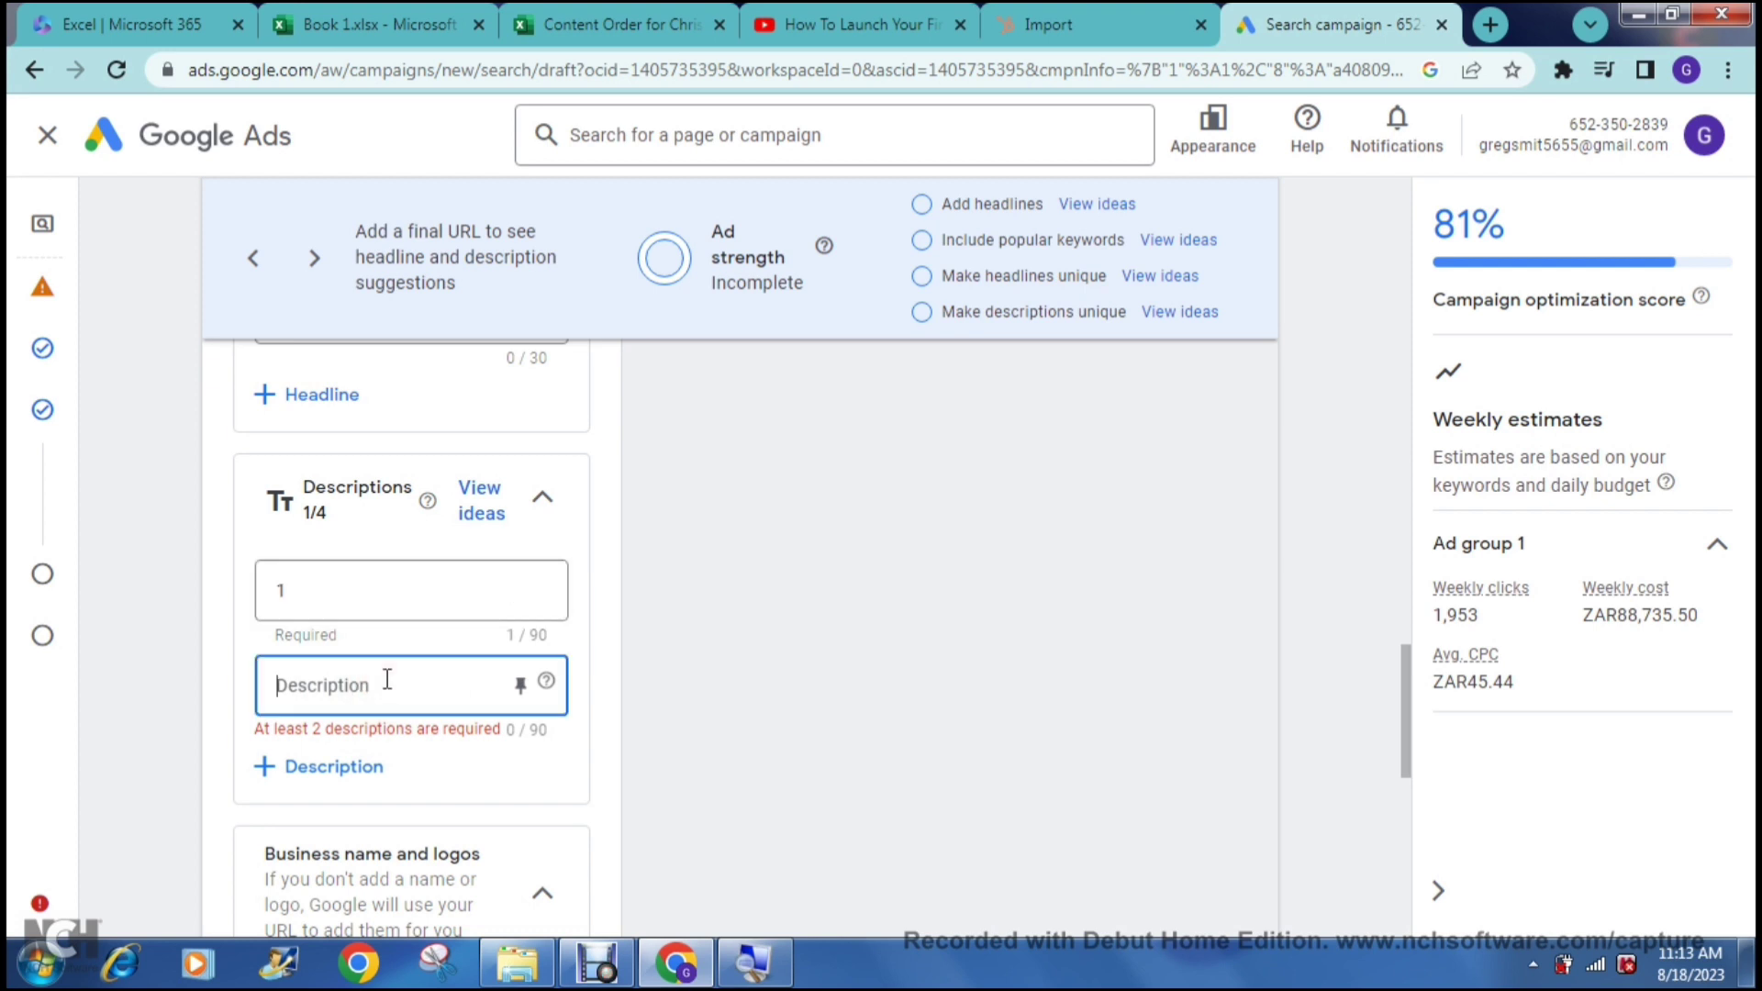
type("2")
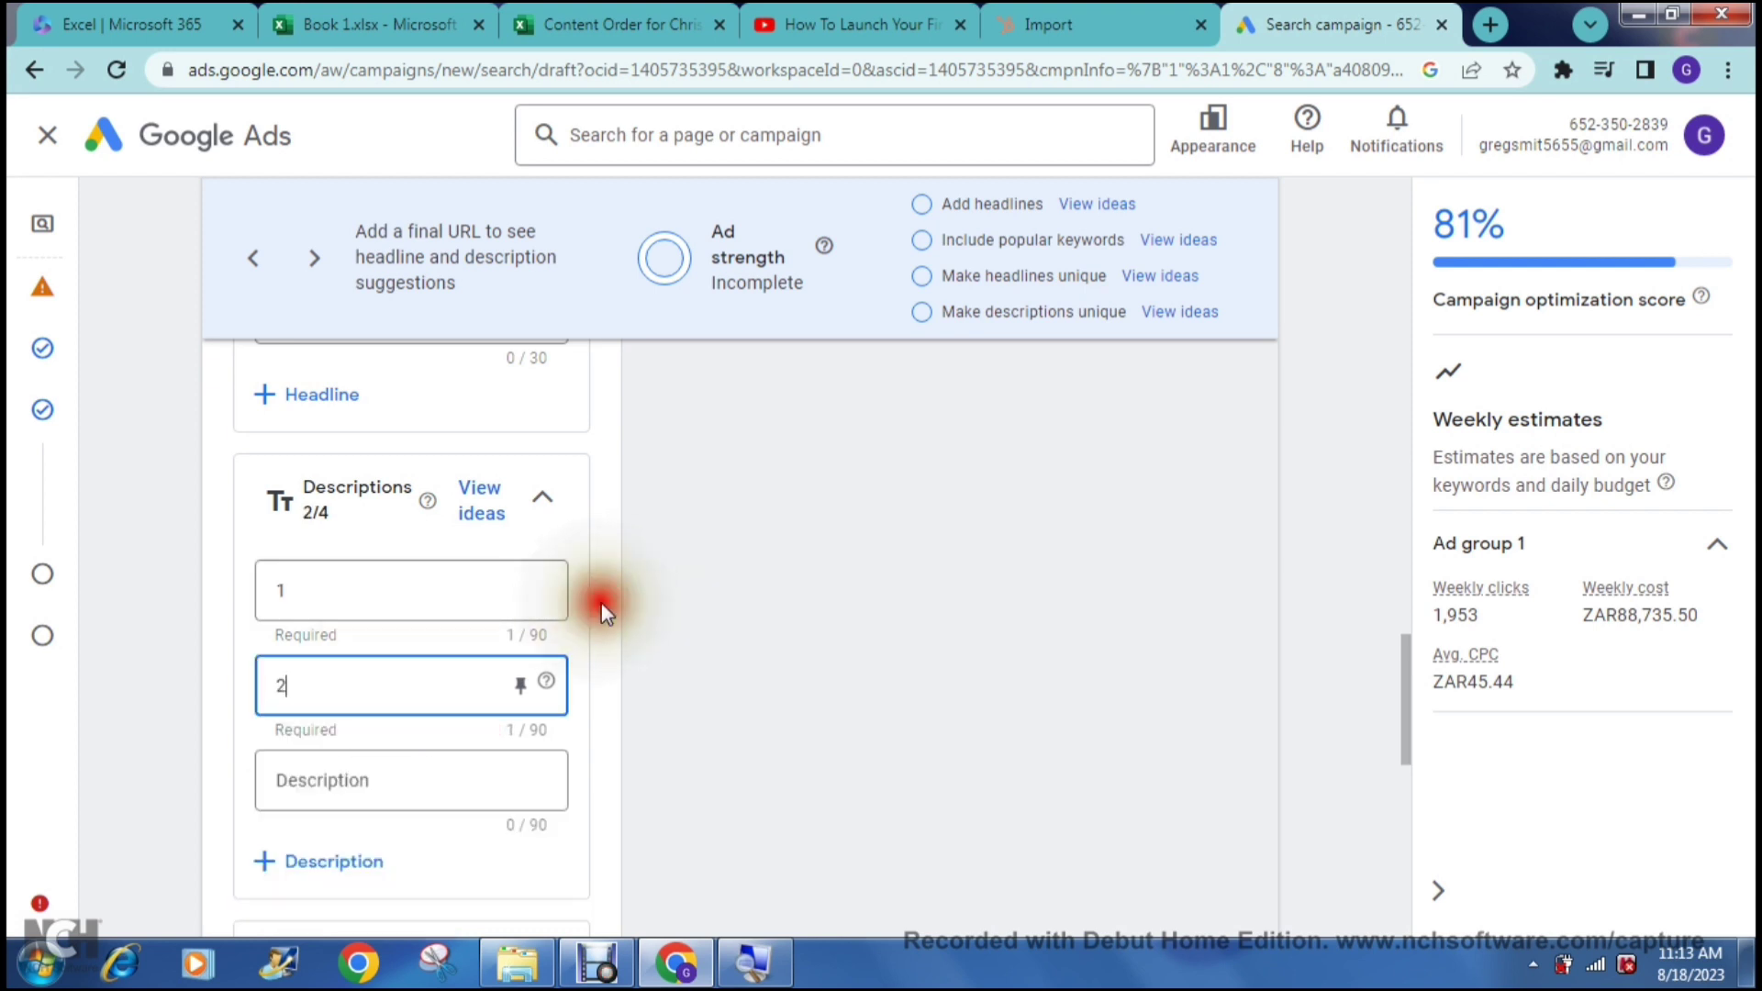
left_click(602, 603)
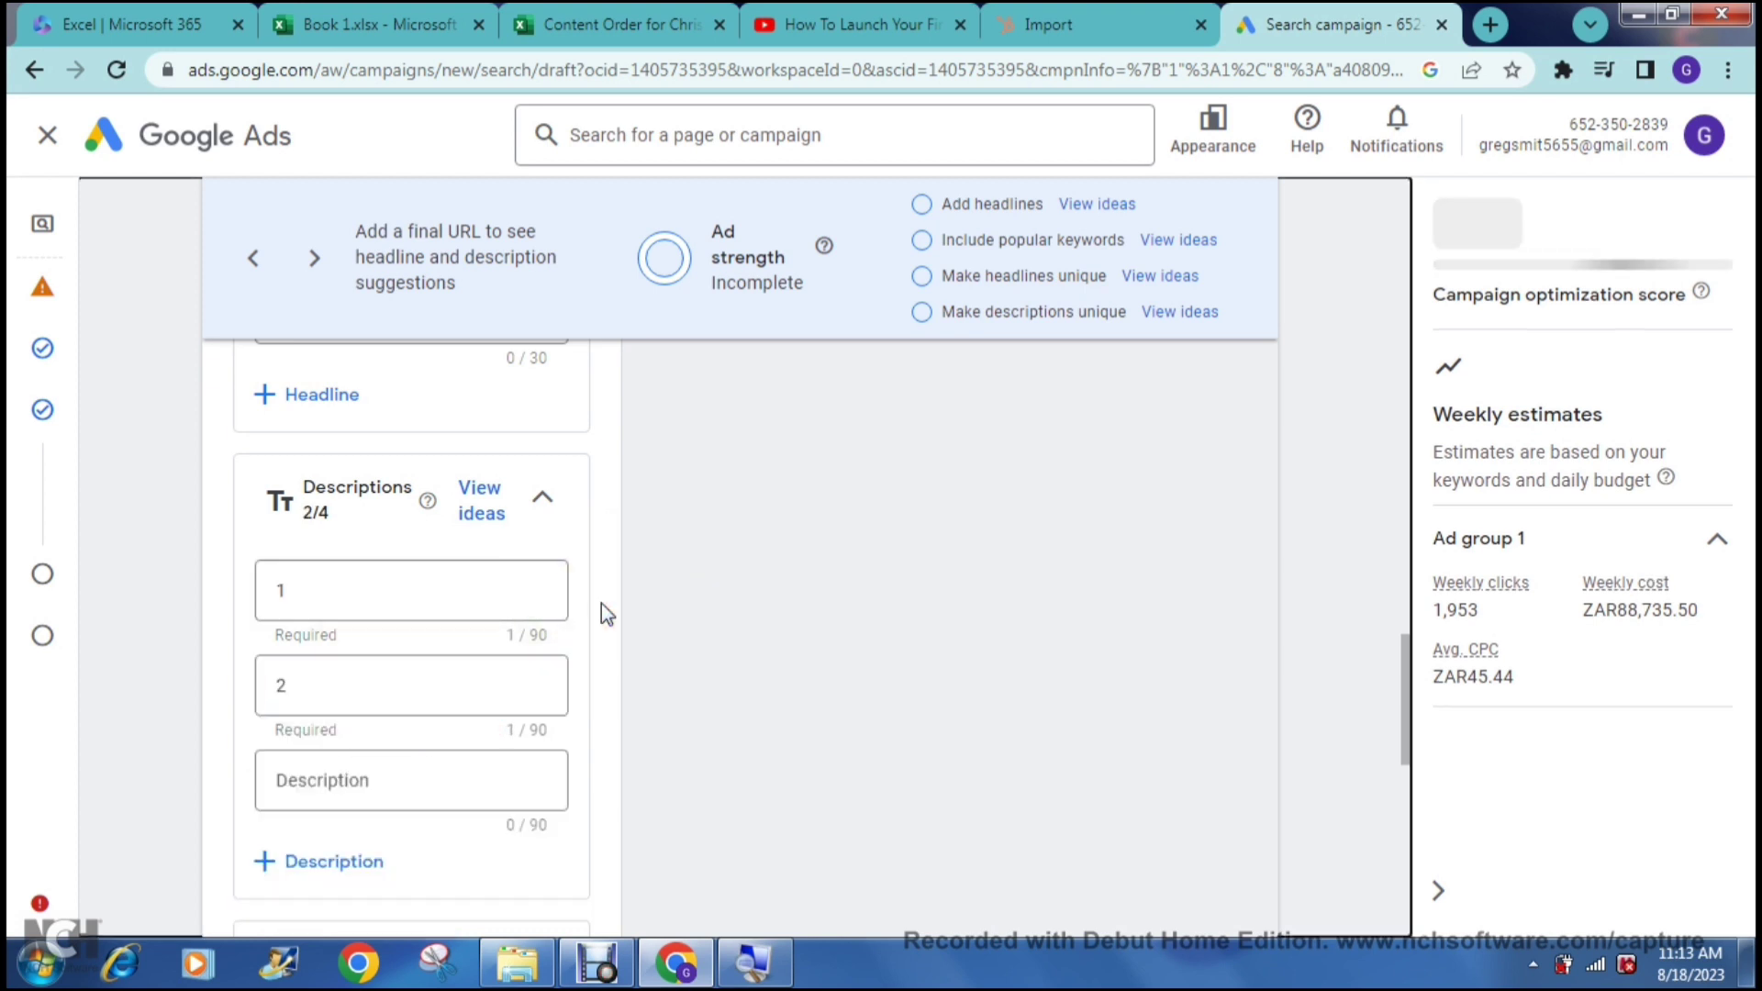
- Review the ad's optional sections for business name and logos, sitelinks, callouts and more asset types
scroll(602, 603, "down", 1)
scroll(602, 603, "down", 1)
scroll(602, 604, "down", 1)
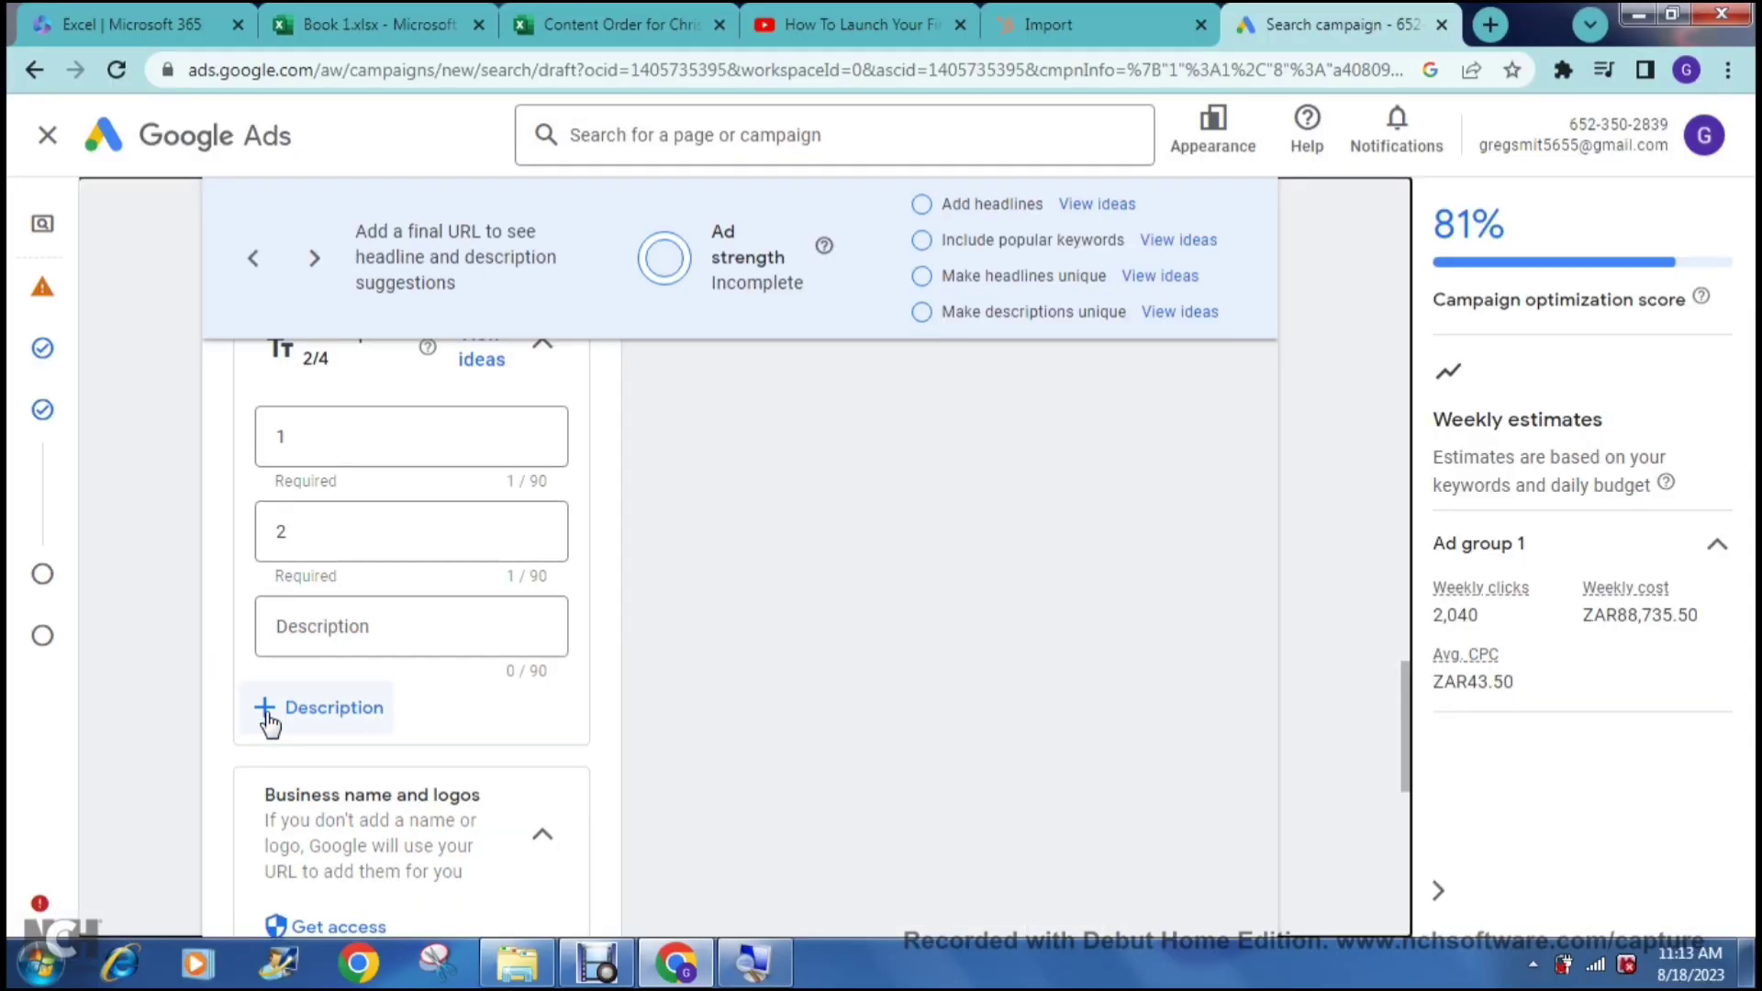
left_click(611, 714)
scroll(611, 714, "down", 2)
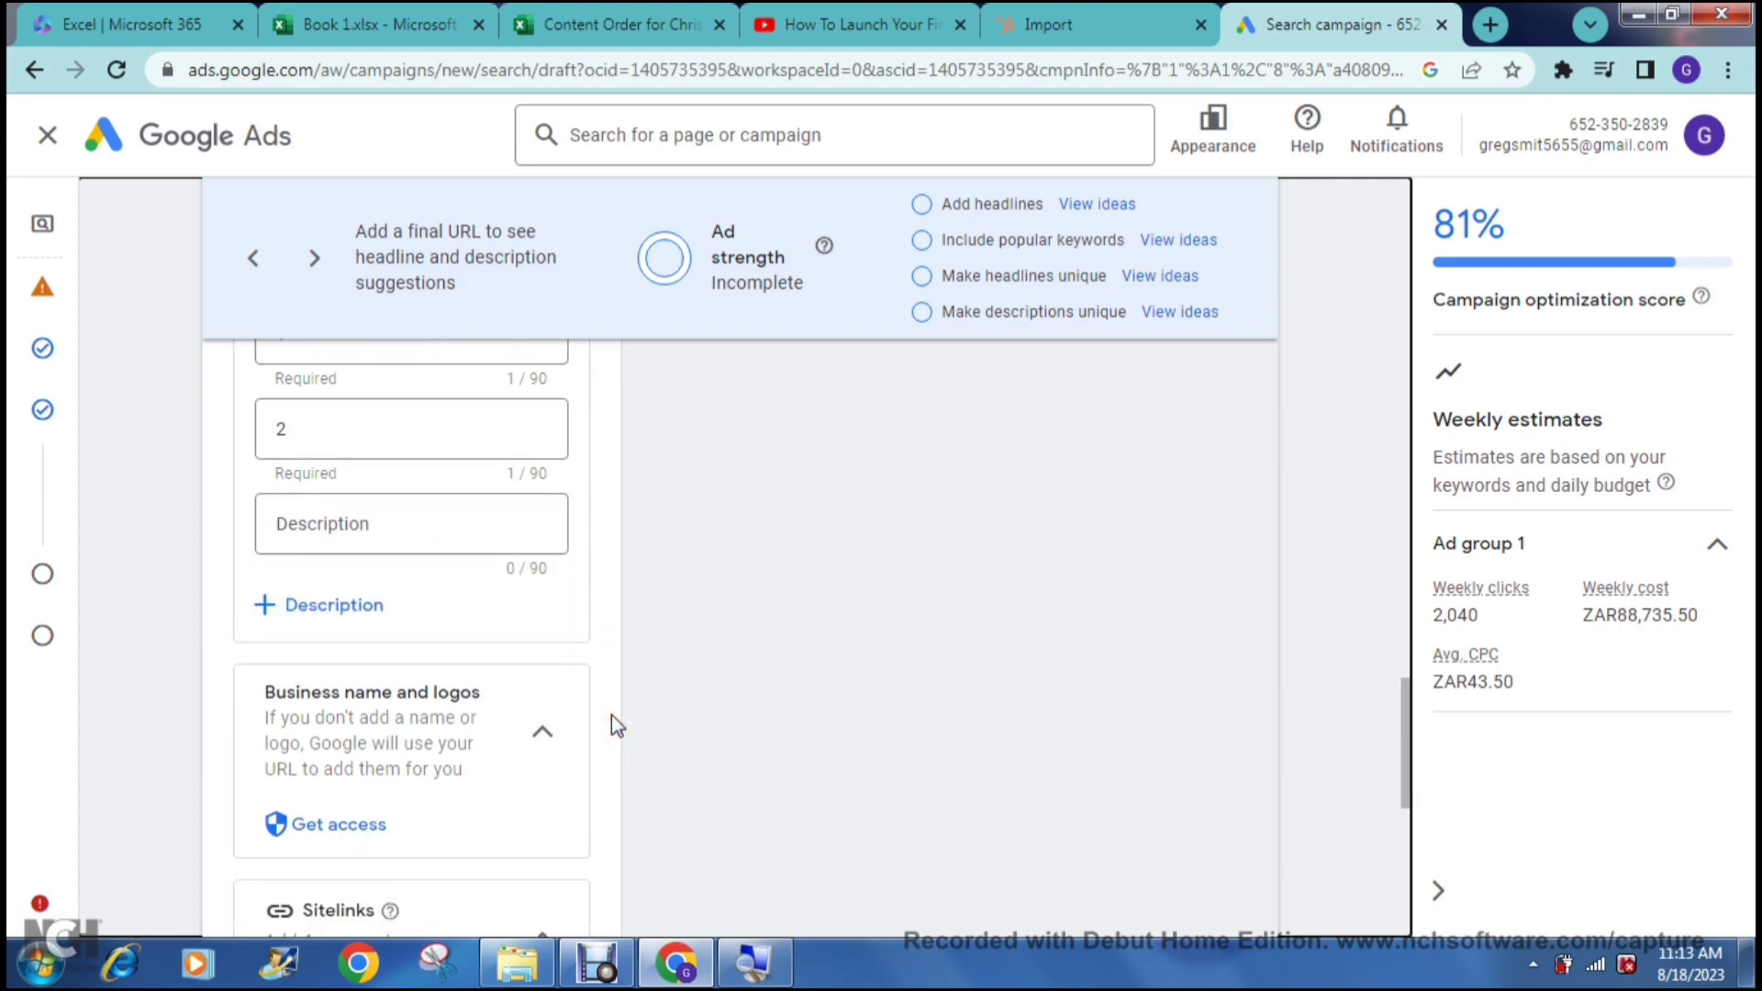
scroll(611, 714, "down", 2)
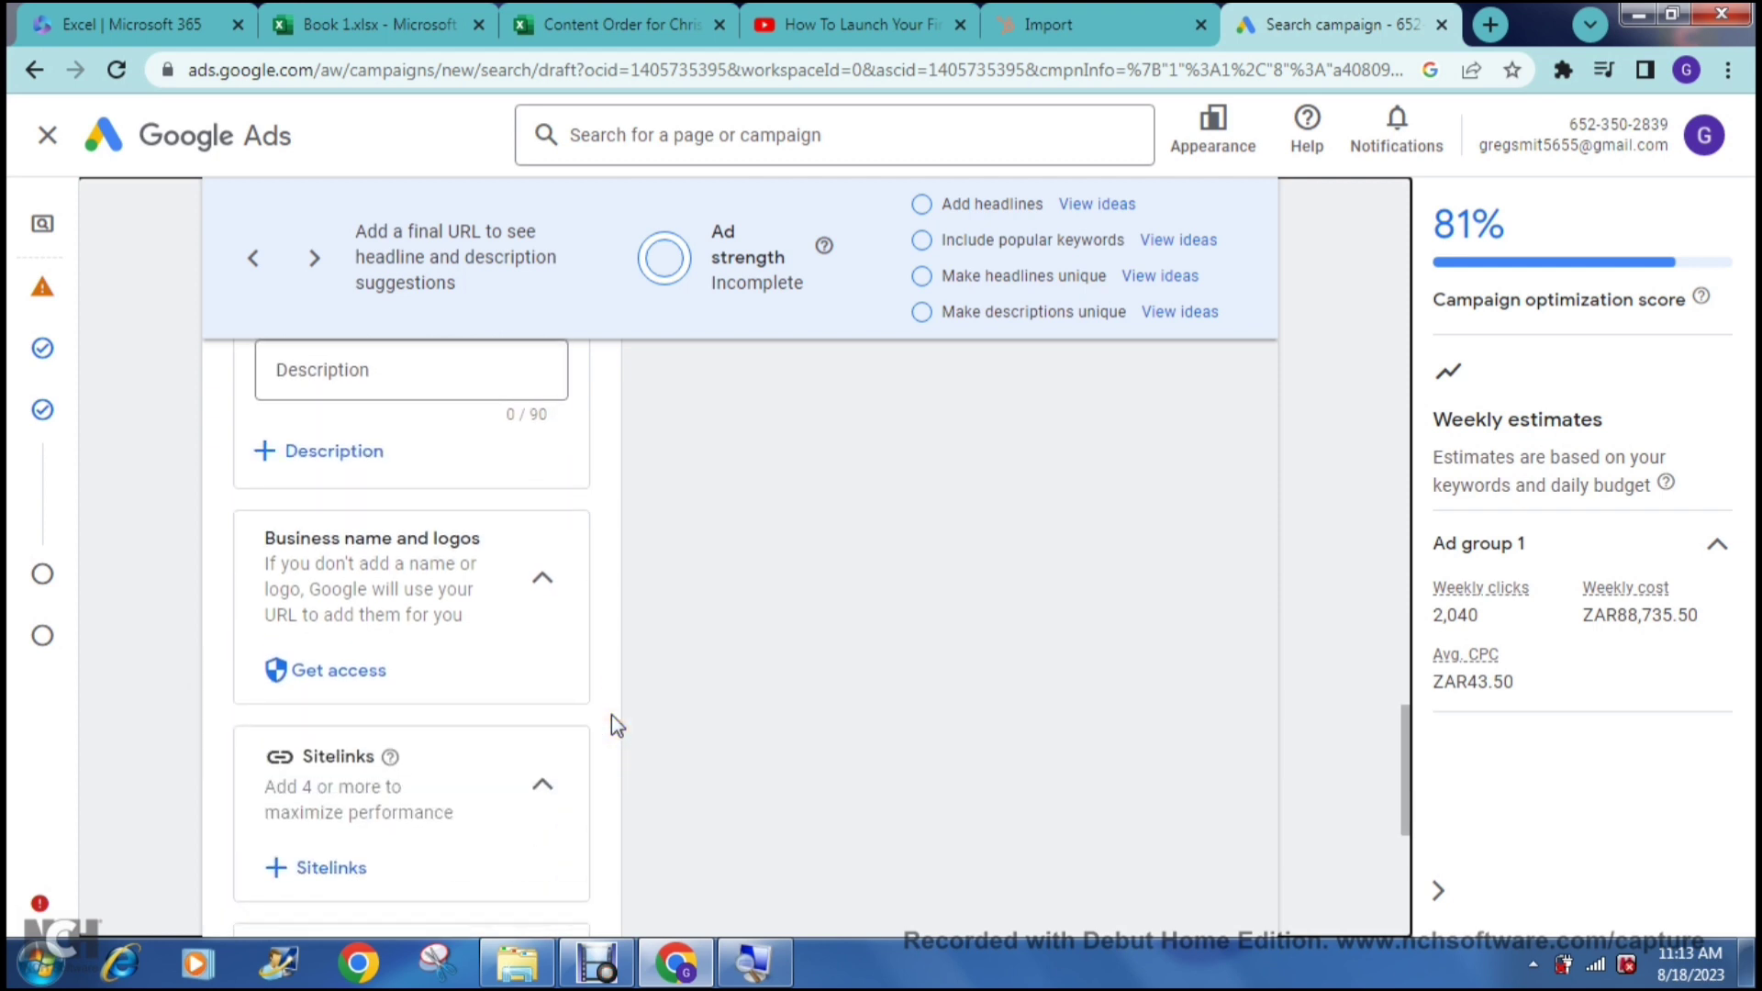
scroll(613, 722, "down", 1)
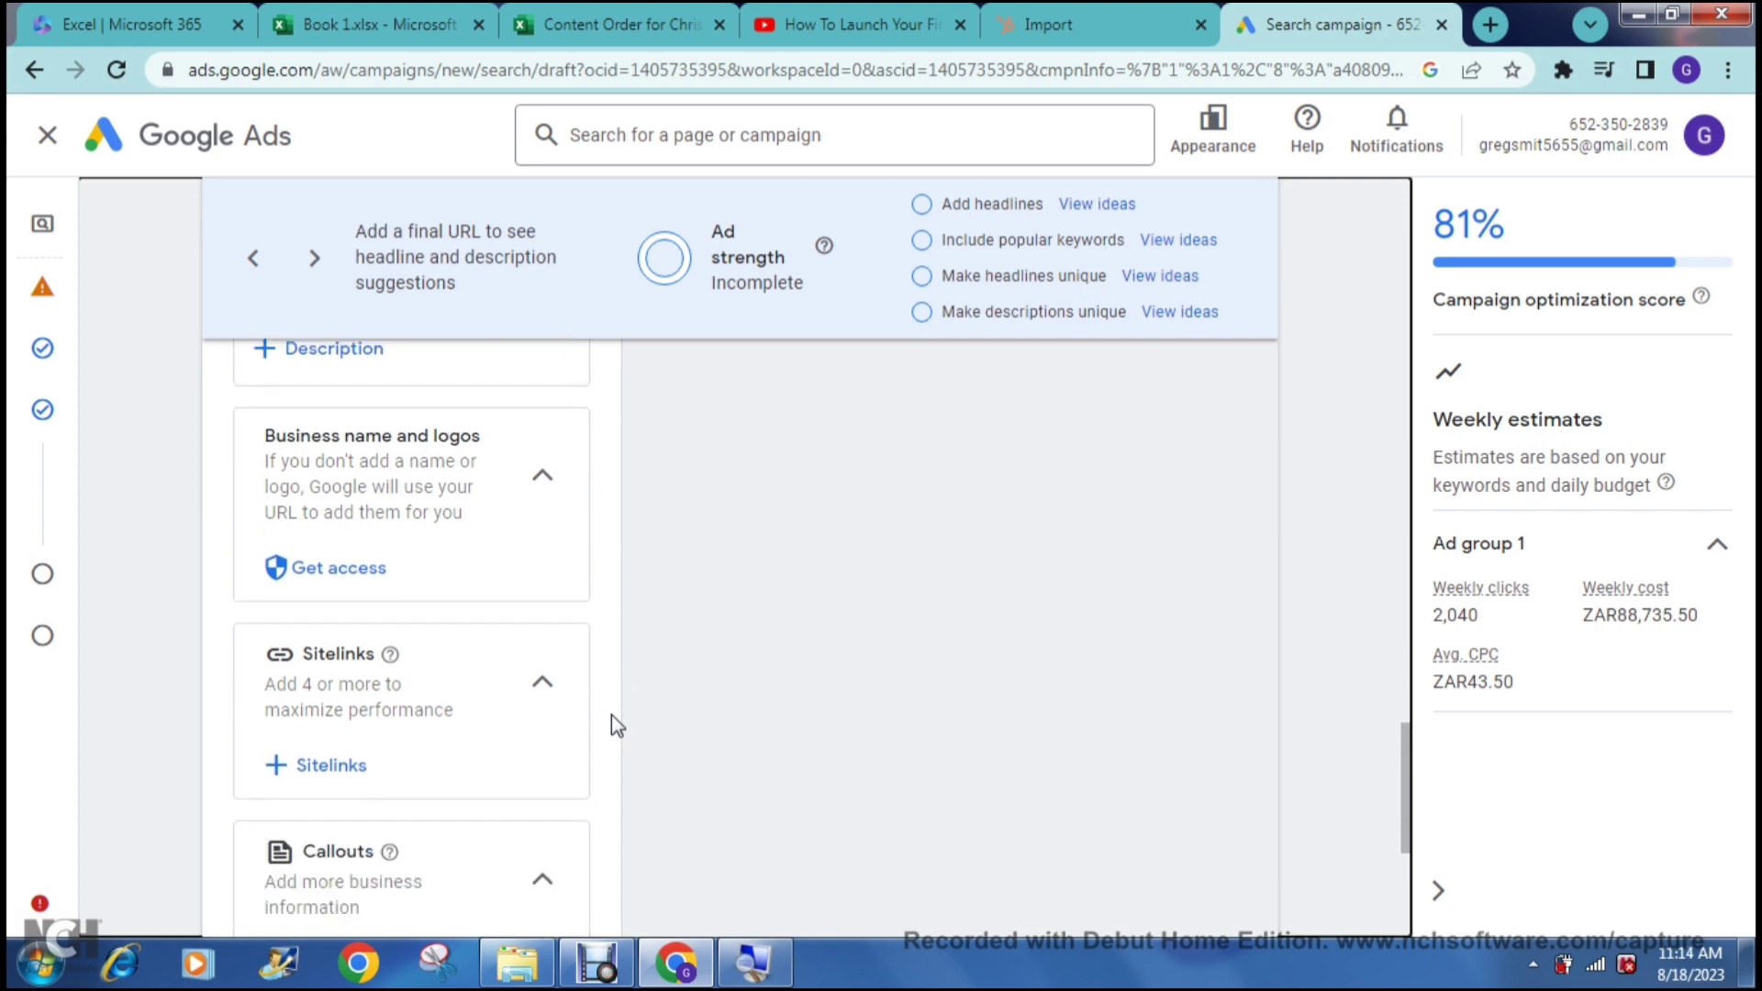
scroll(612, 714, "down", 1)
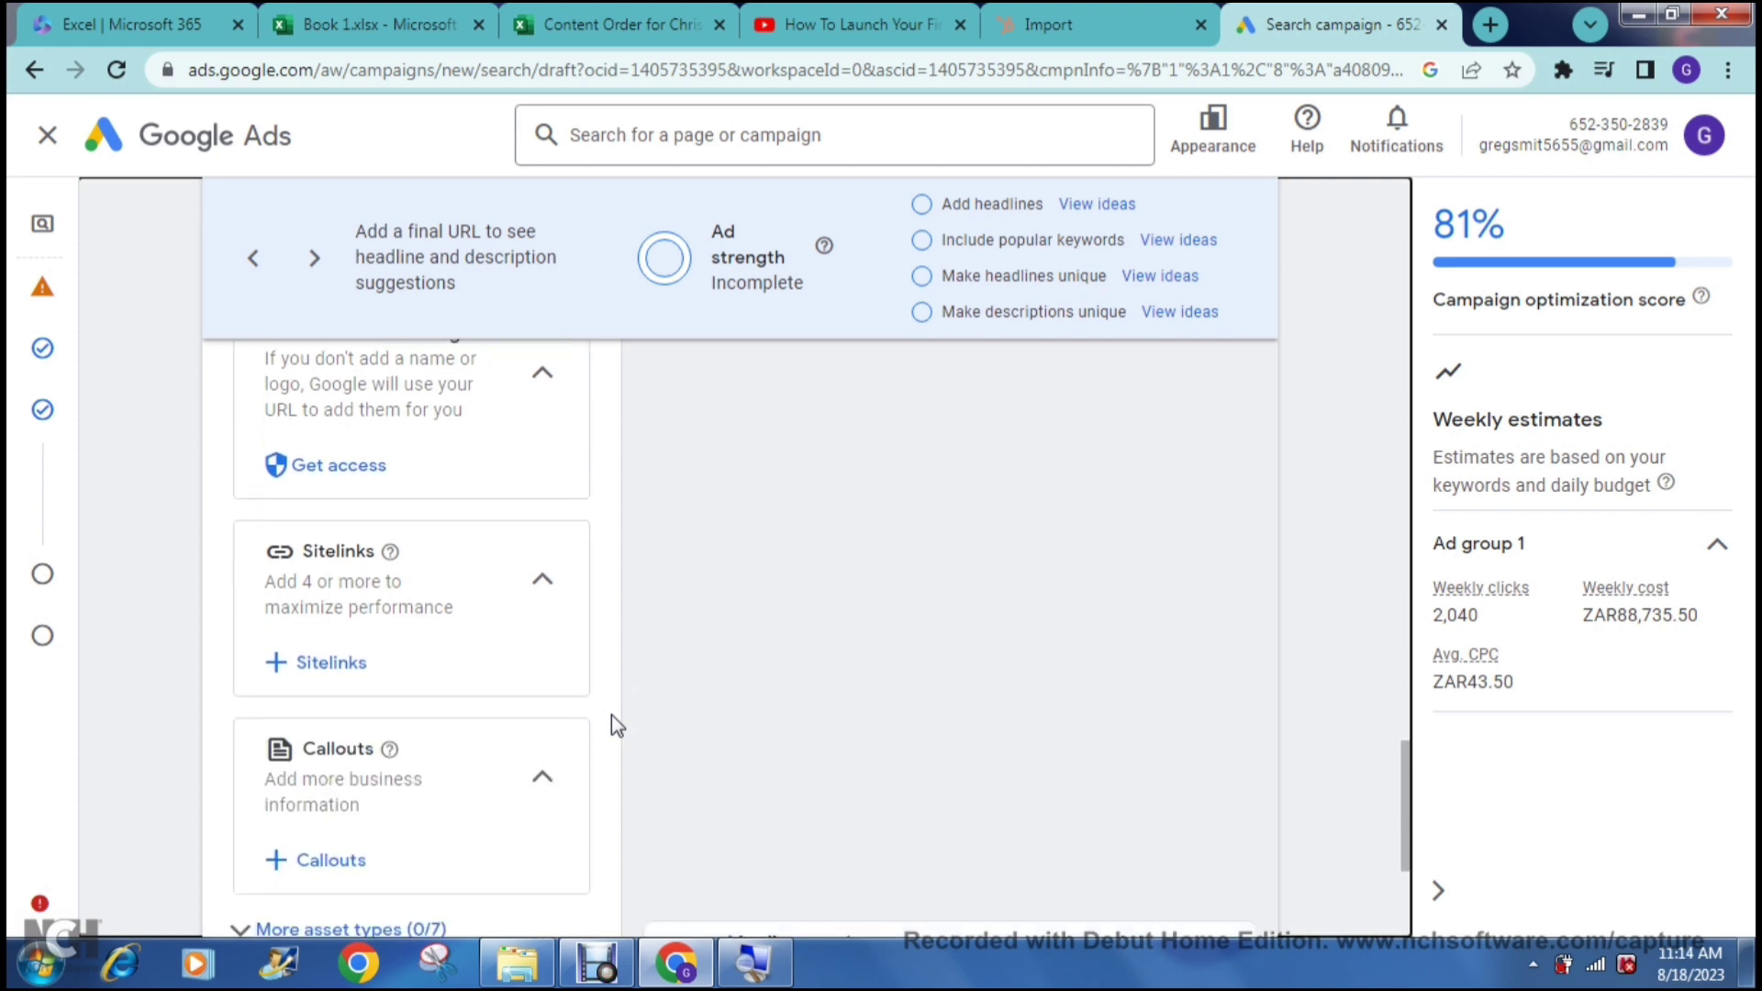
scroll(612, 716, "down", 1)
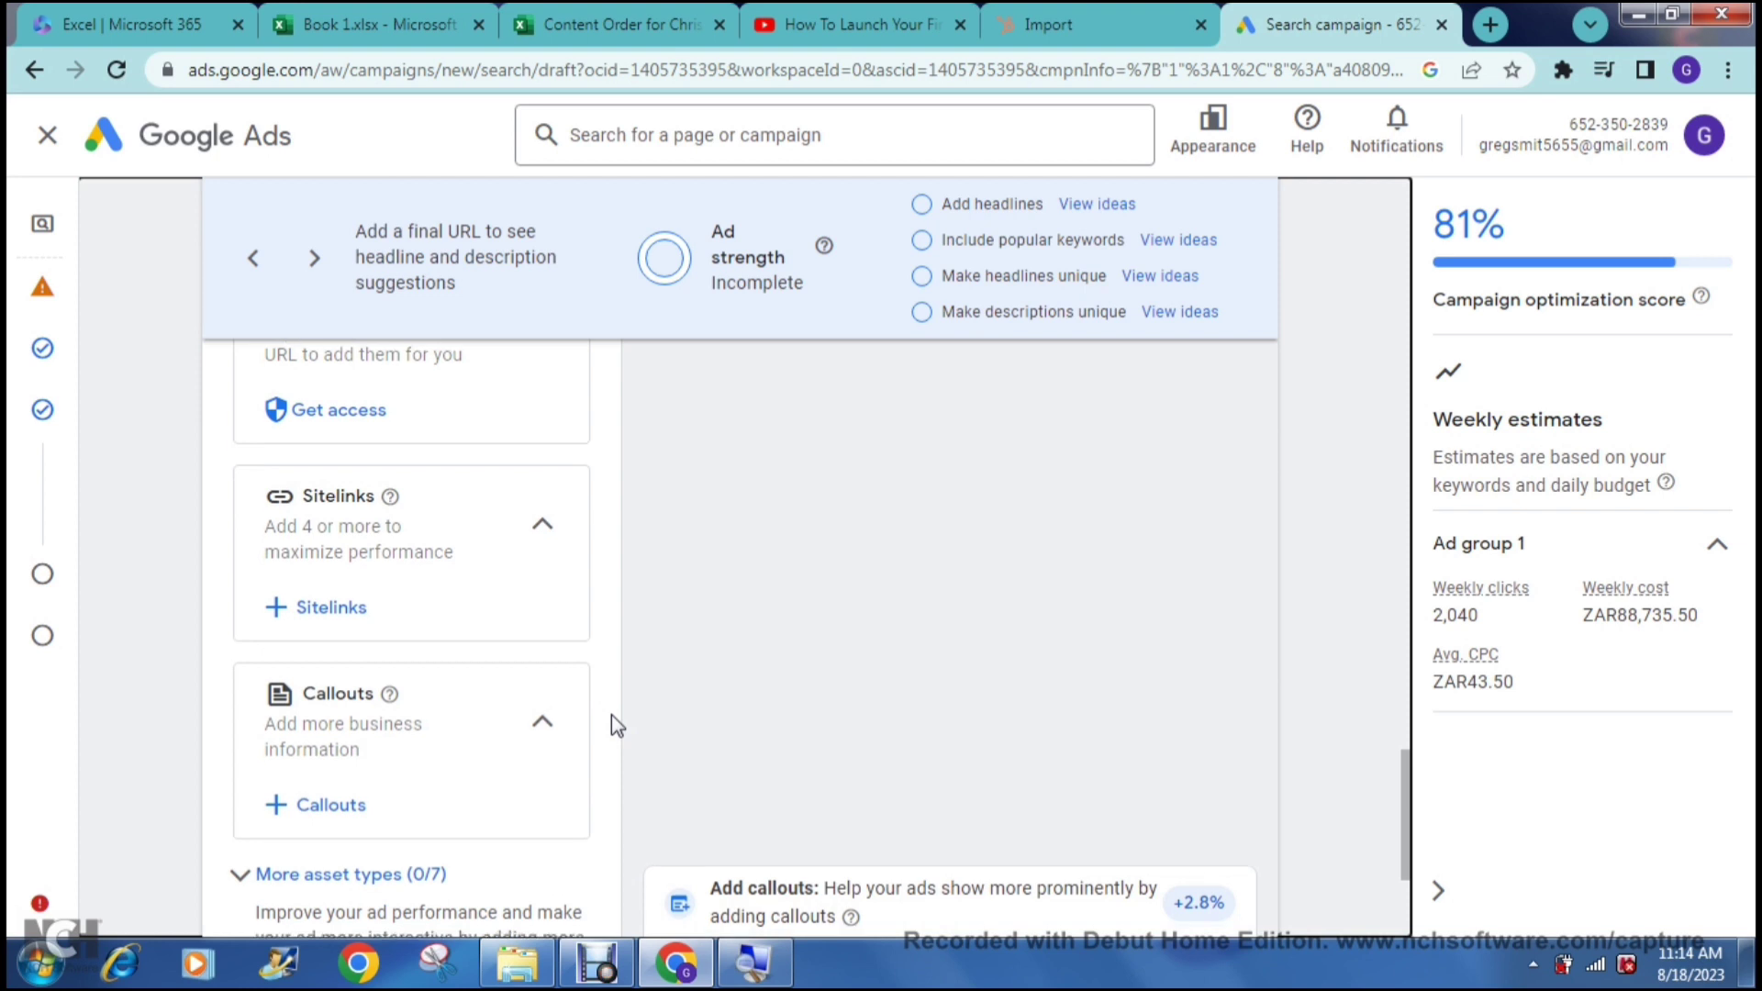
scroll(611, 716, "down", 3)
scroll(611, 714, "down", 3)
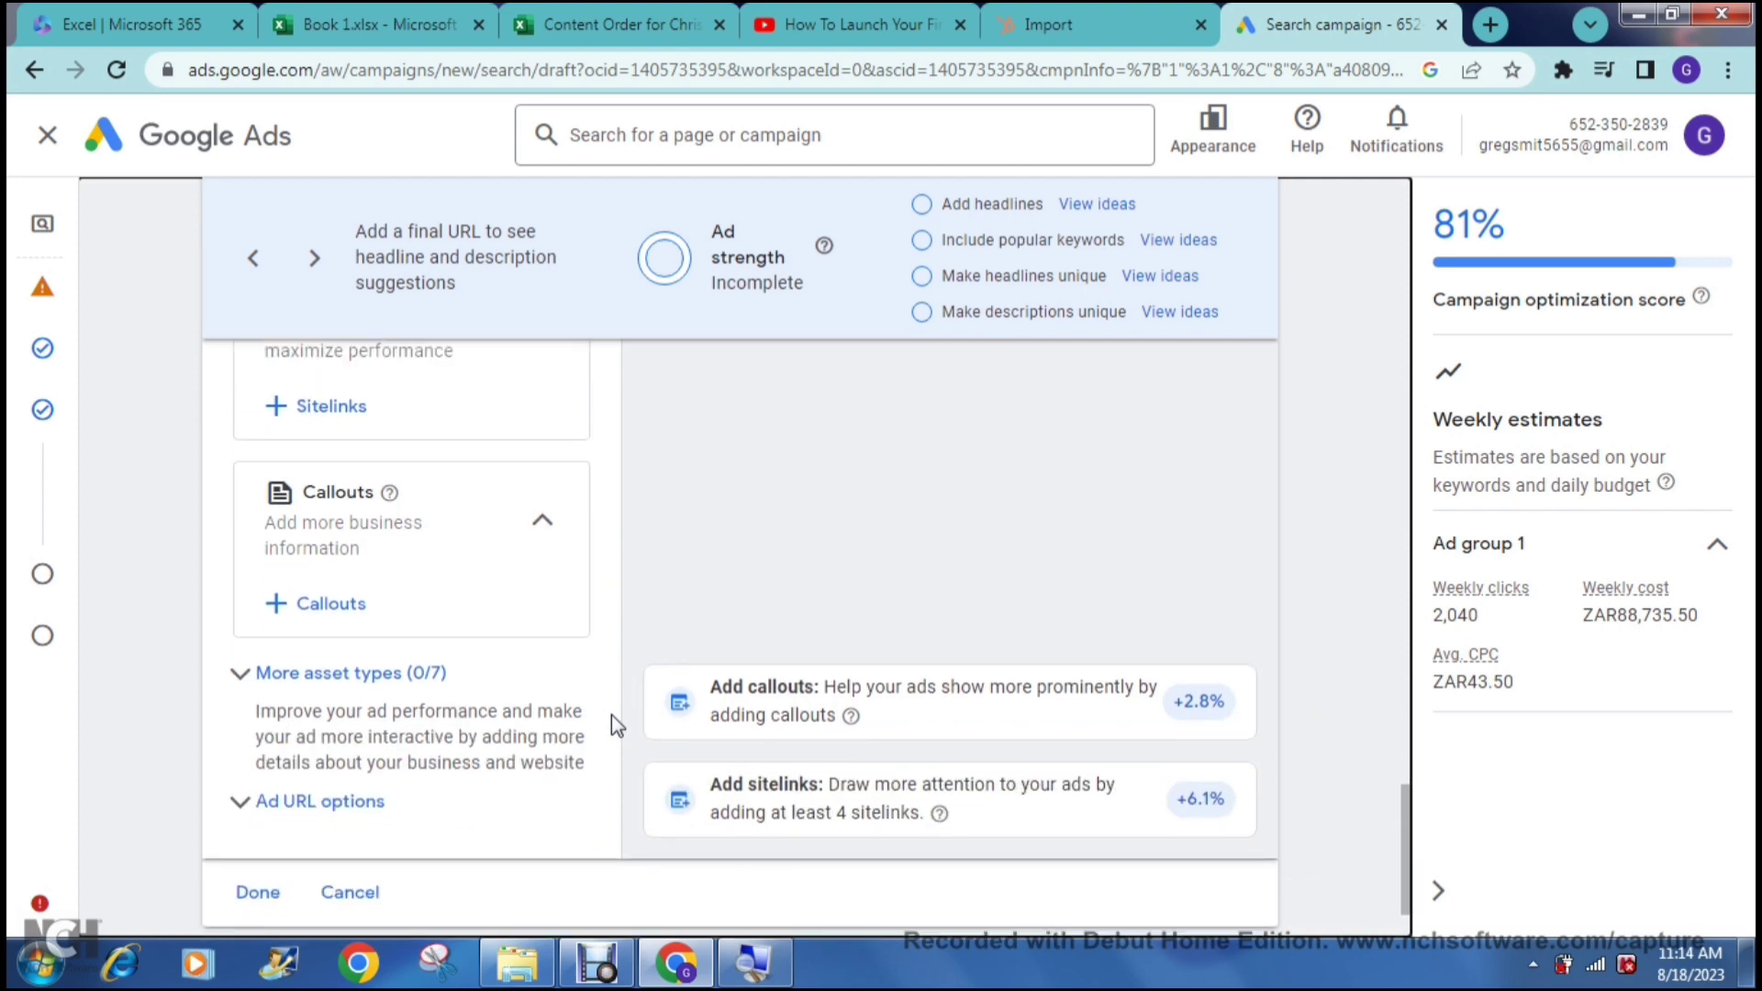
scroll(611, 714, "down", 1)
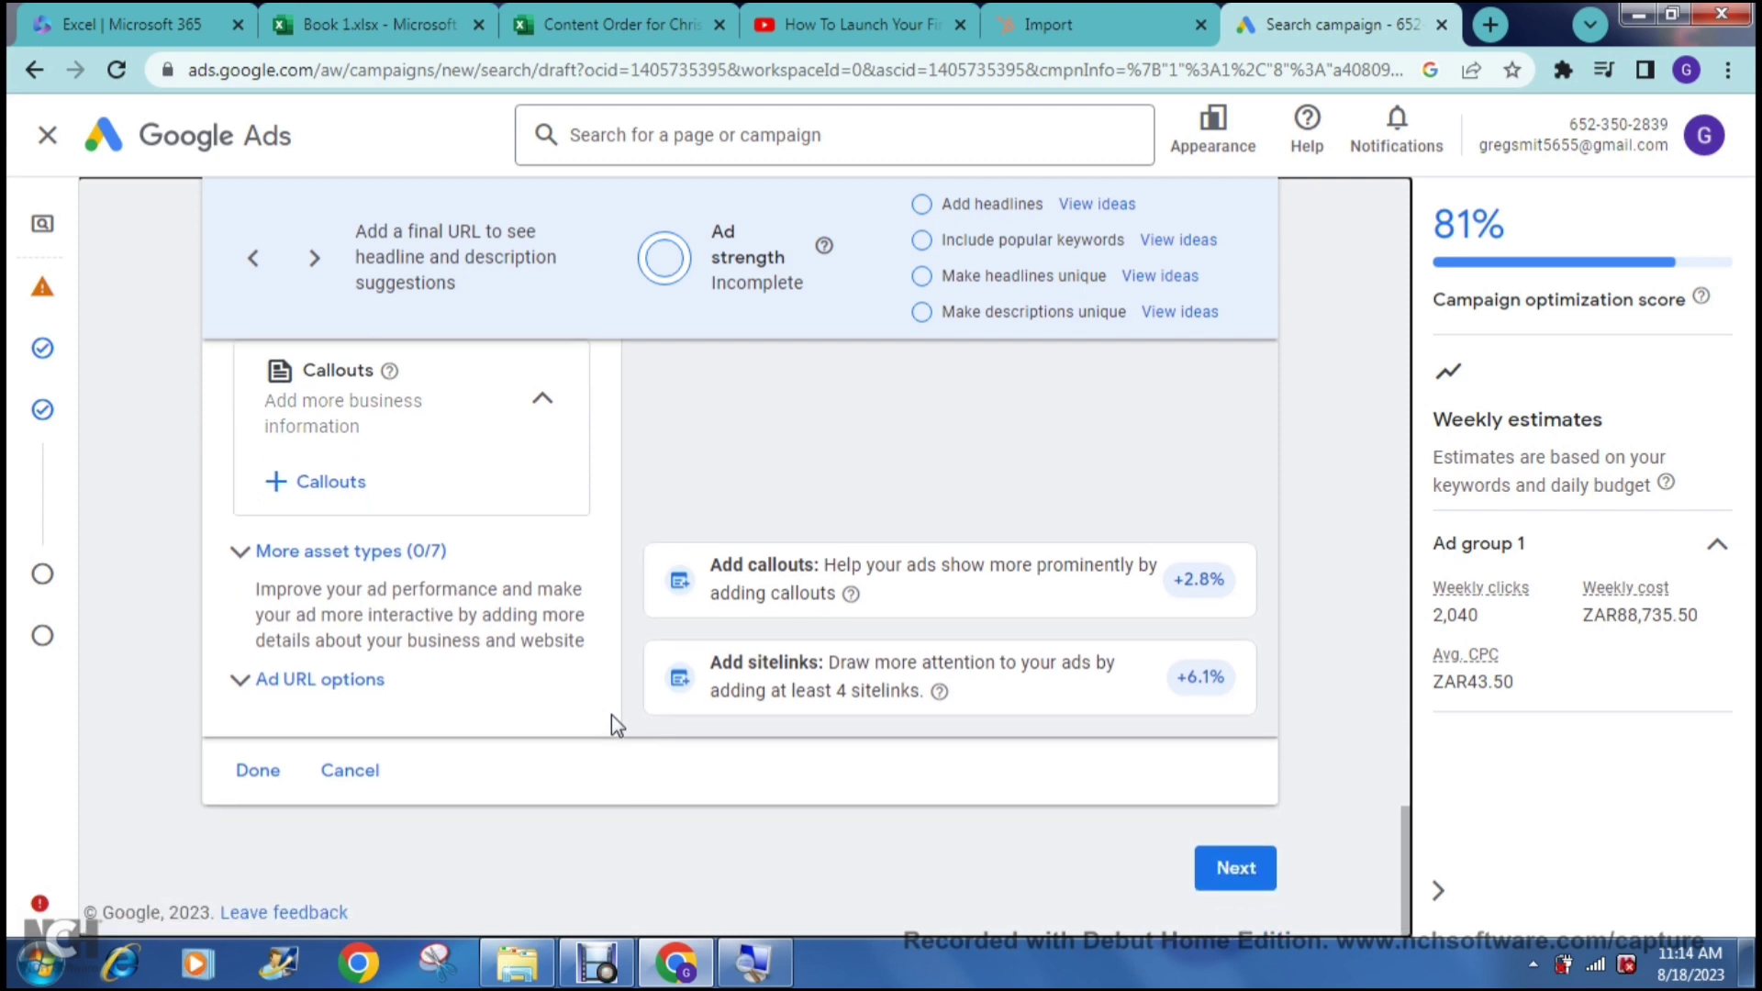
- Finish editing the ad and proceed to the campaign's budget page
left_click(442, 725)
left_click(260, 782)
left_click(260, 781)
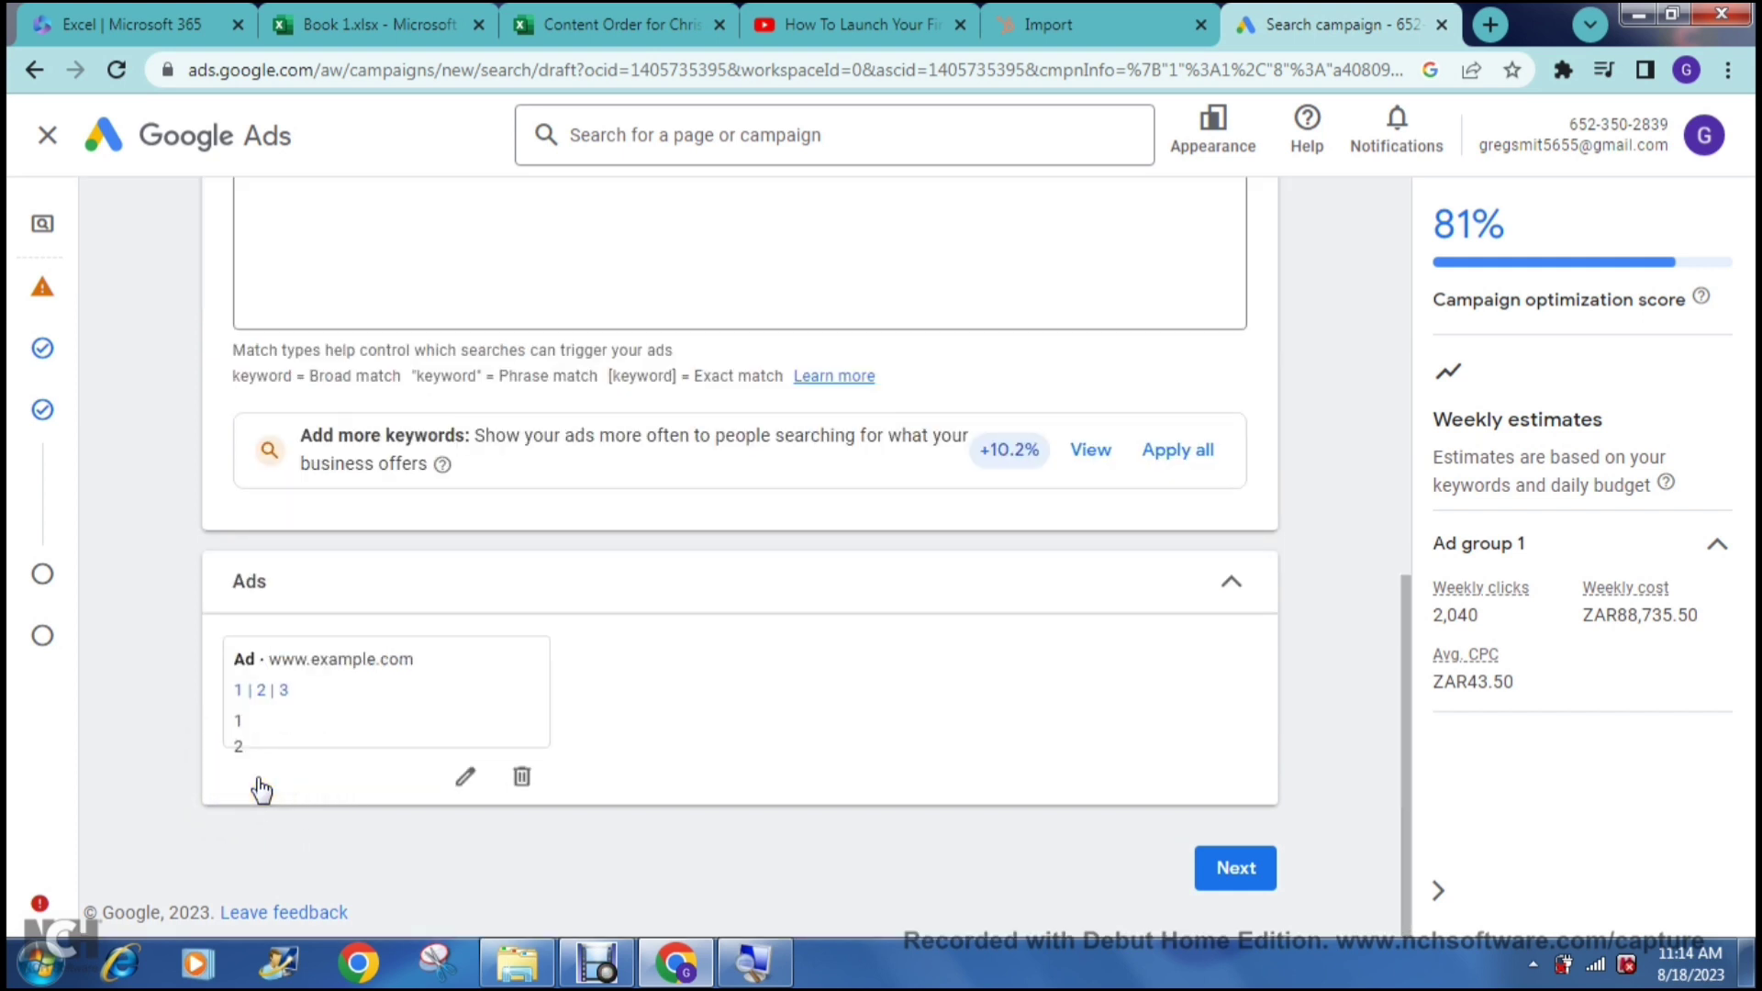
left_click(1226, 876)
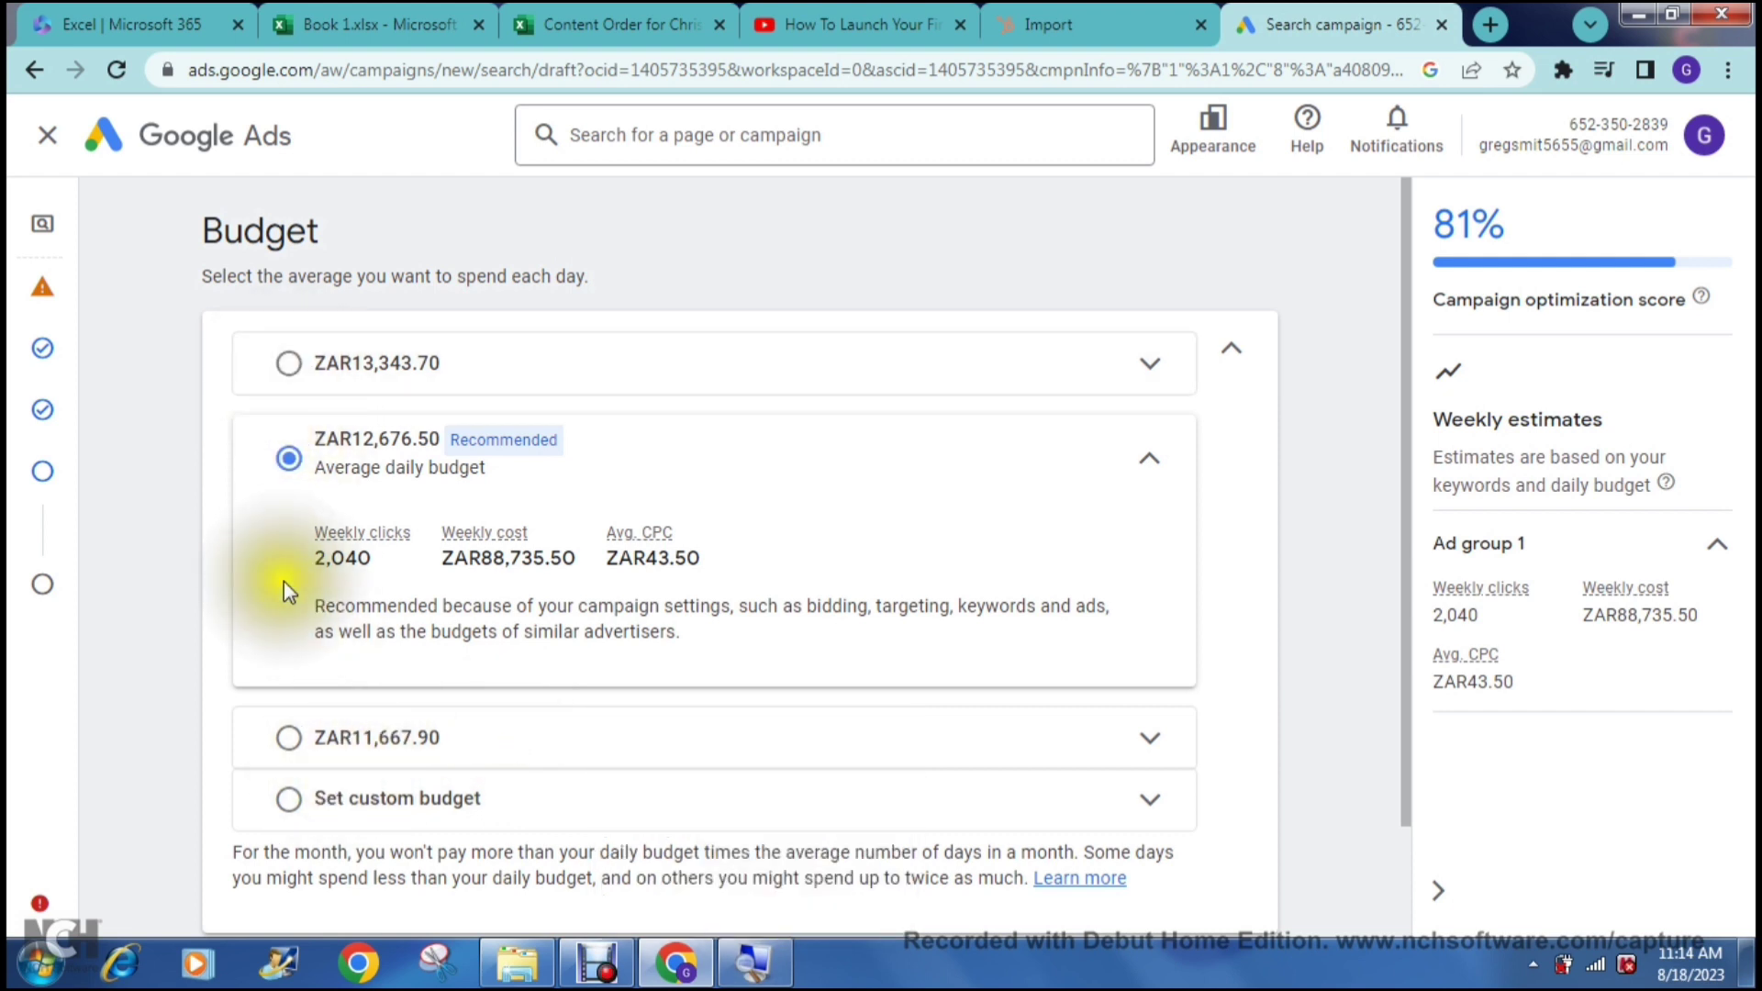
- Set a custom average daily budget of ZAR 0.10 for the campaign and proceed to the review page
left_click(286, 798)
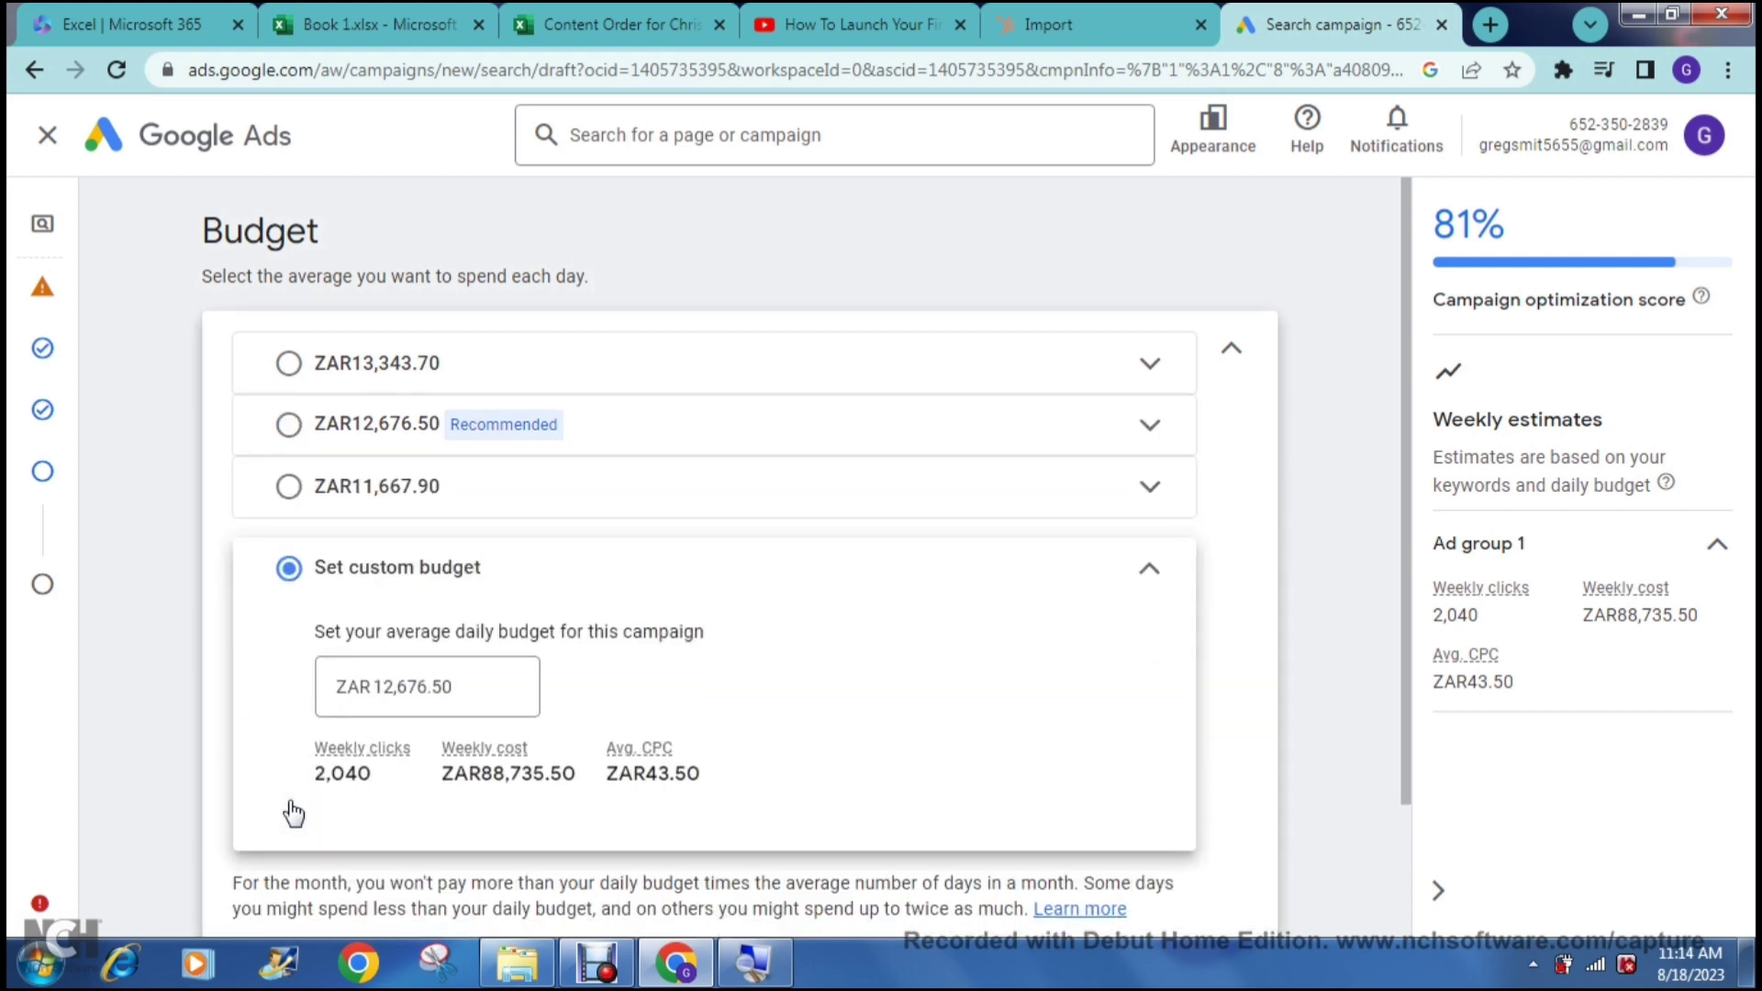
triple_click(441, 692)
type("10")
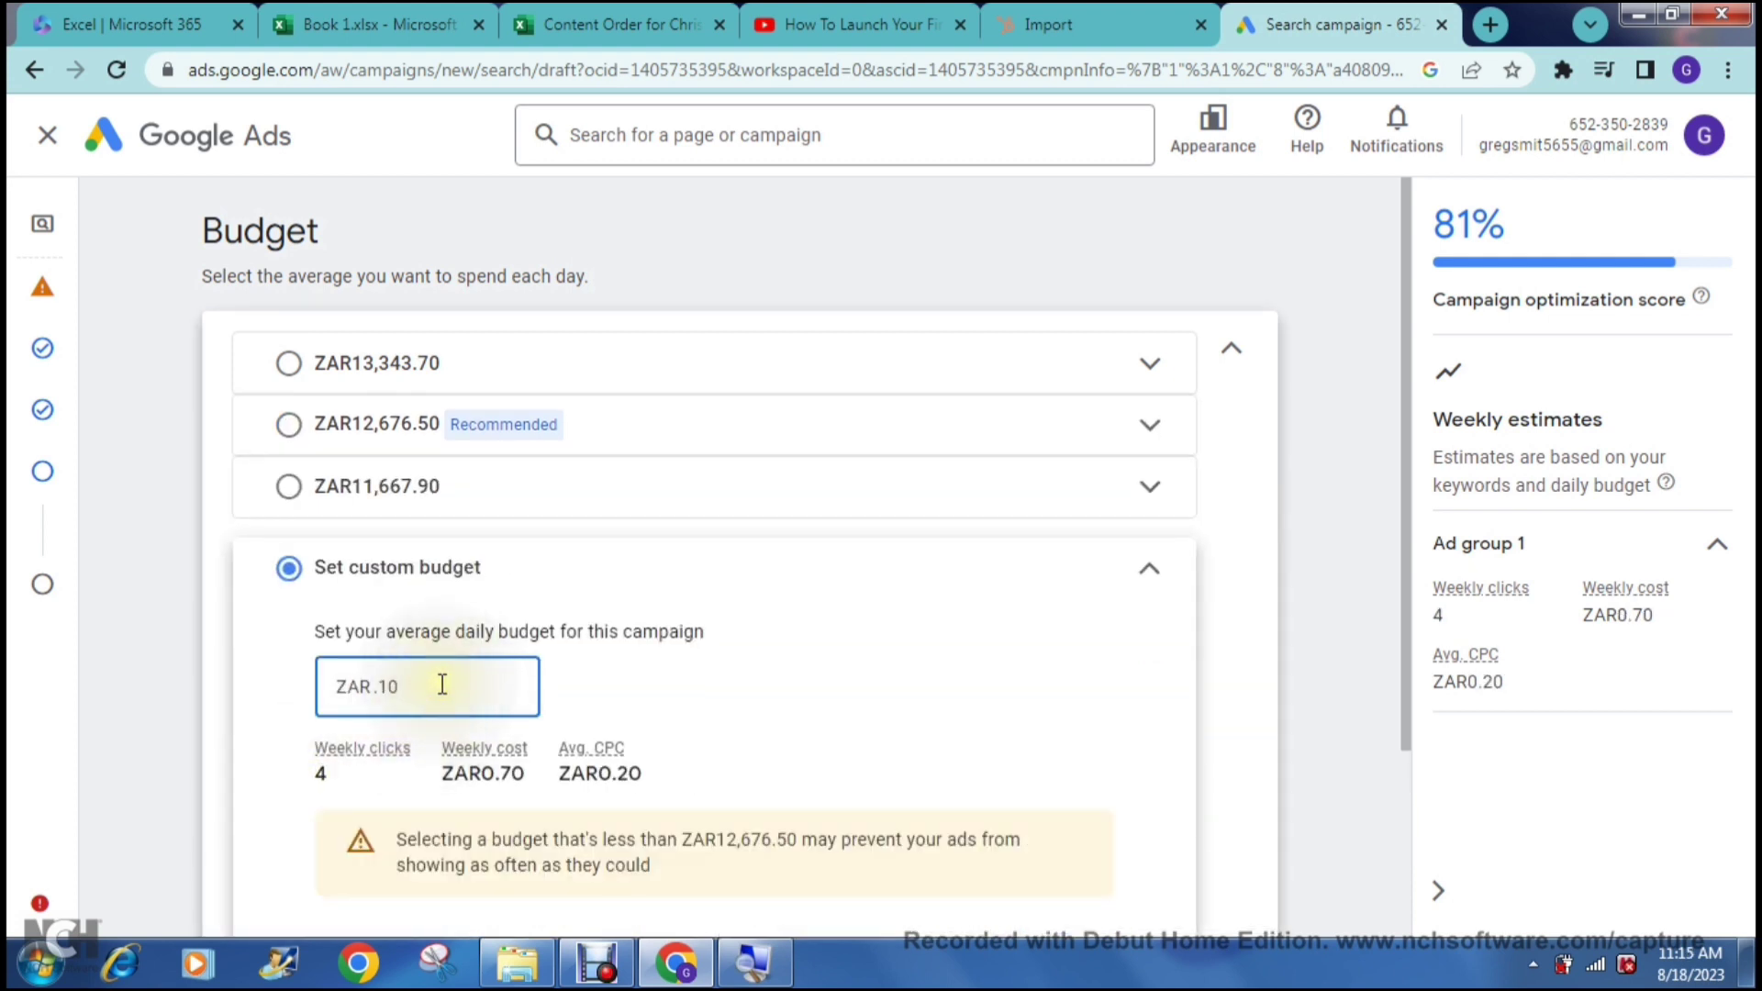
left_click(442, 685)
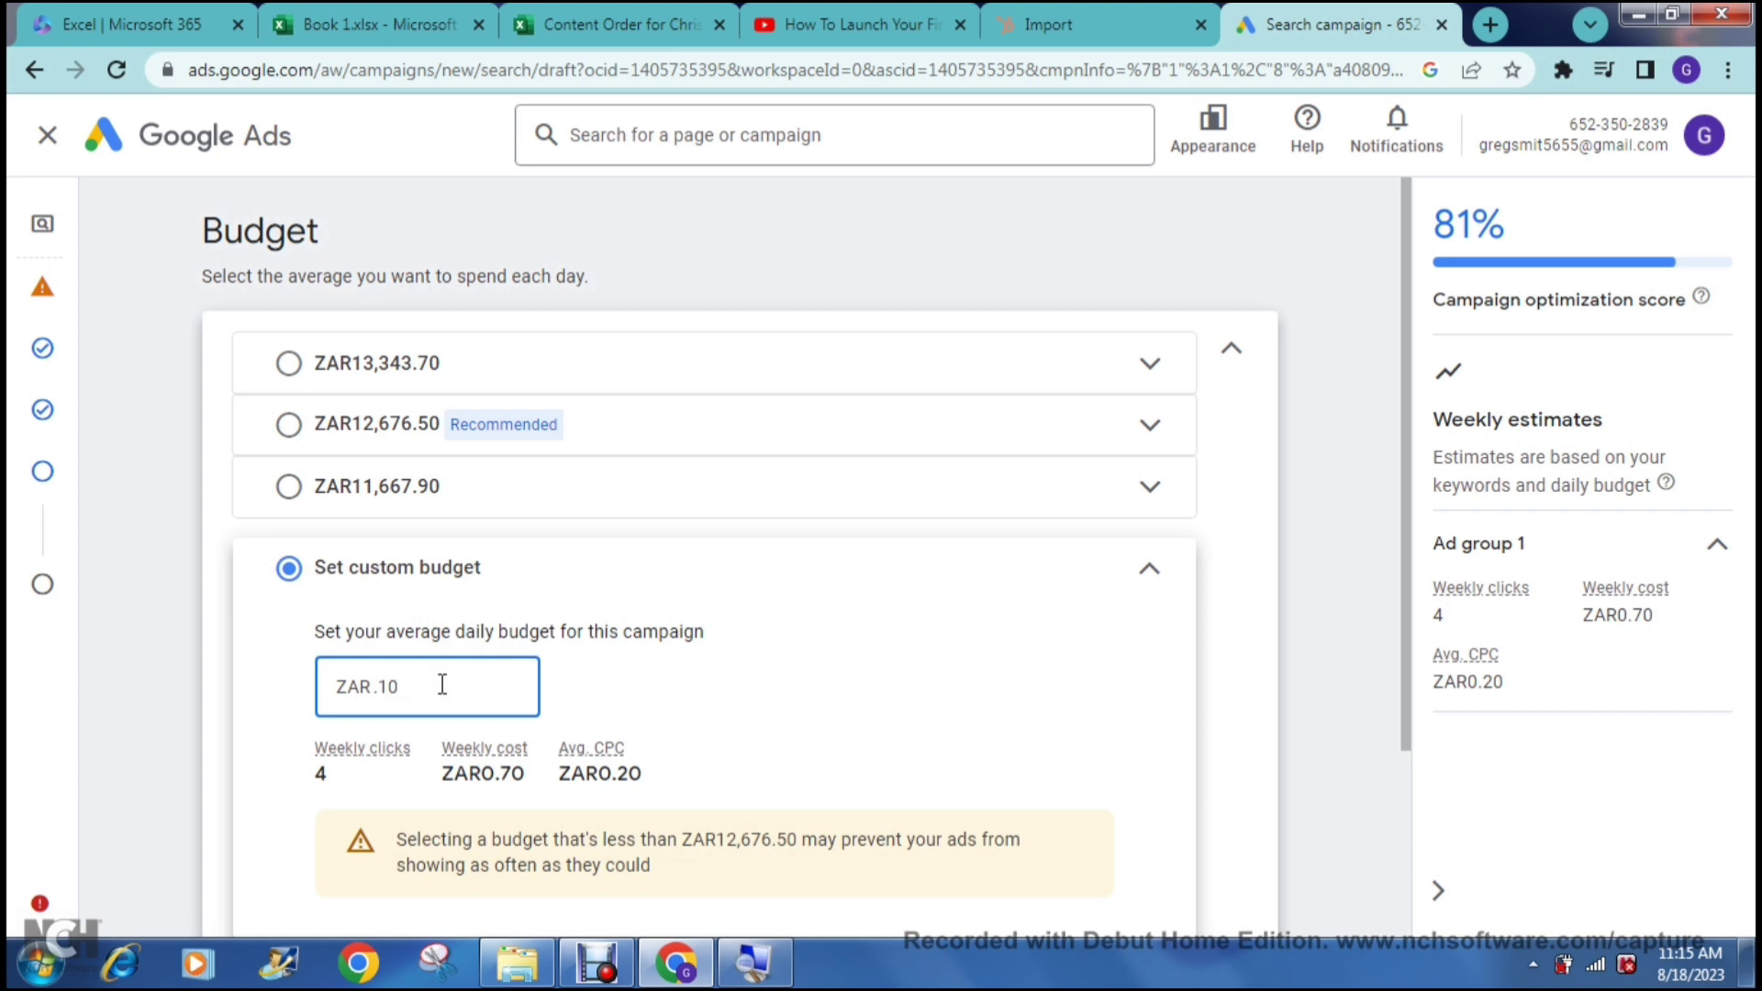
left_click(922, 660)
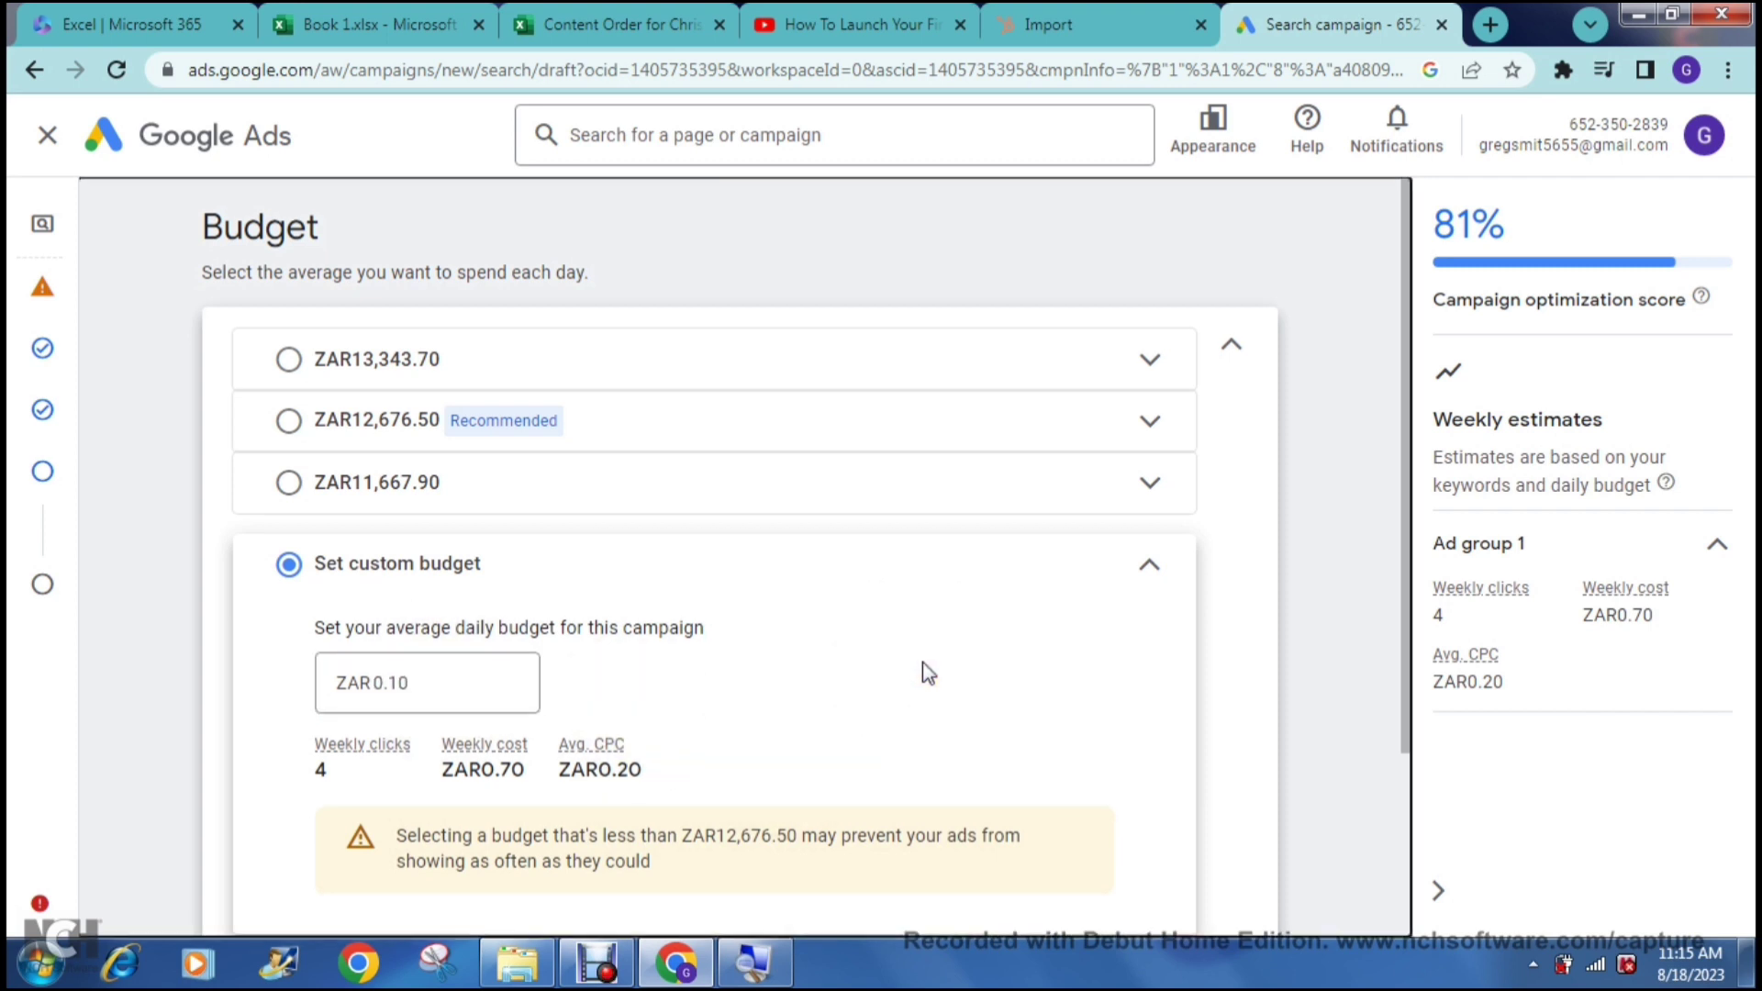
scroll(922, 663, "down", 2)
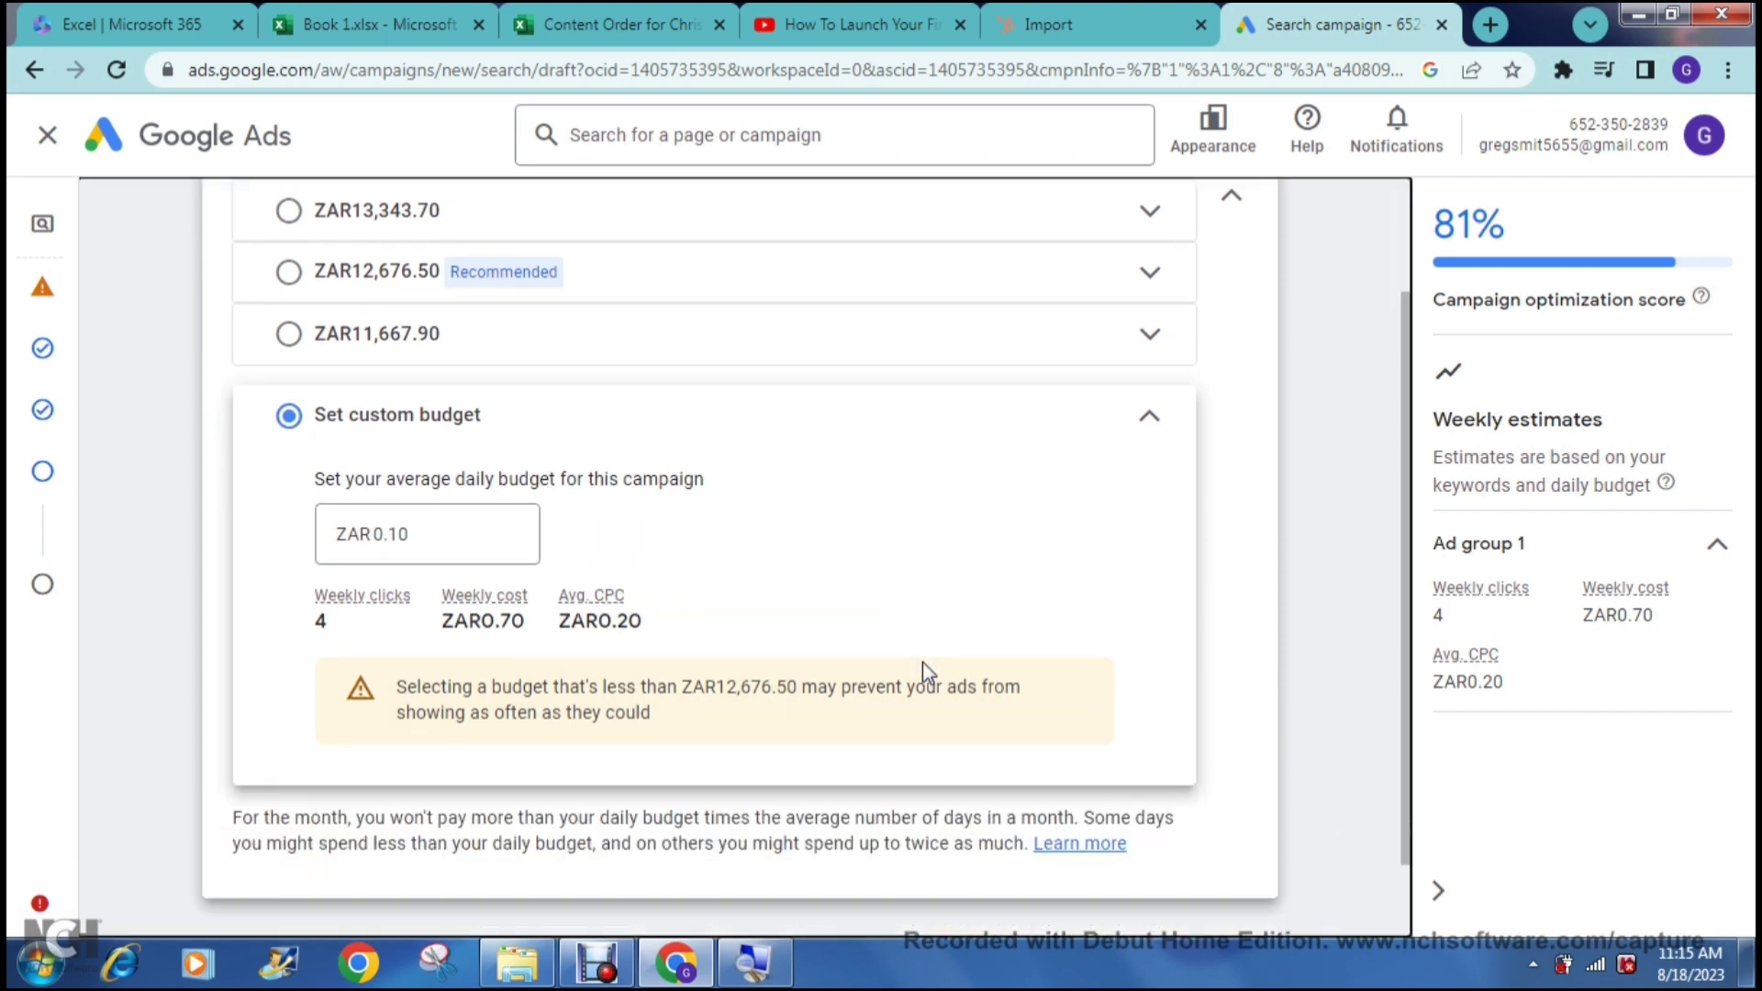
scroll(922, 663, "down", 1)
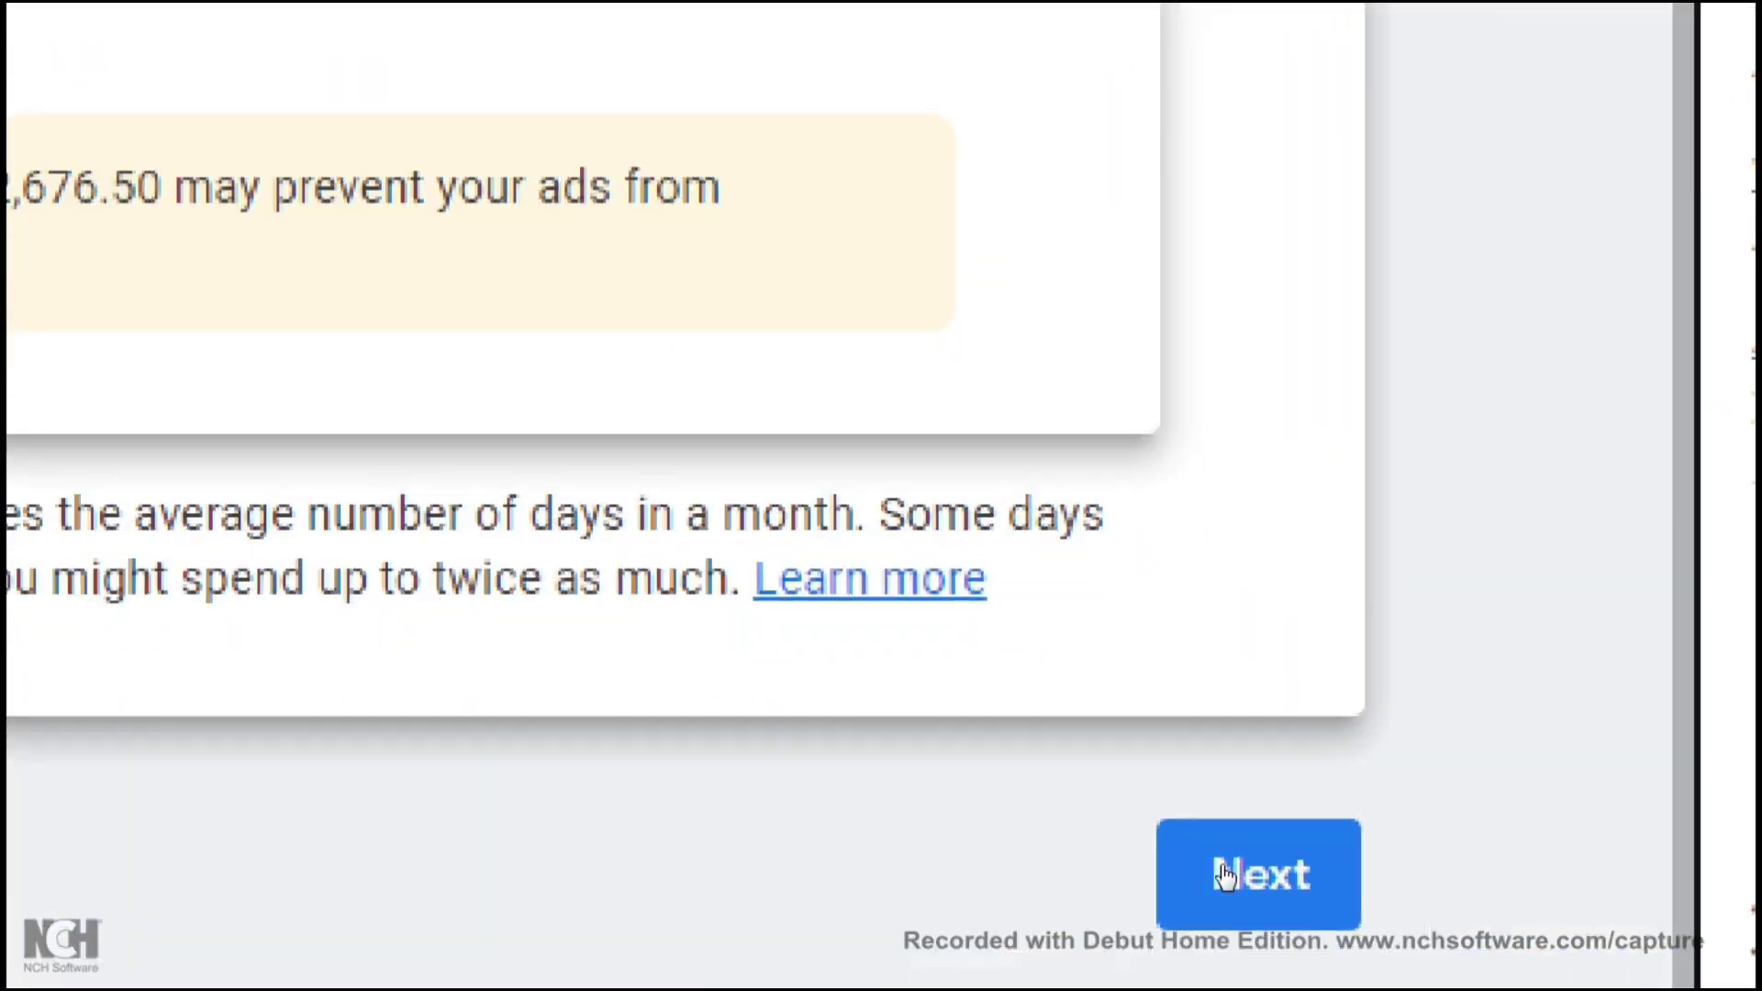
left_click(1224, 872)
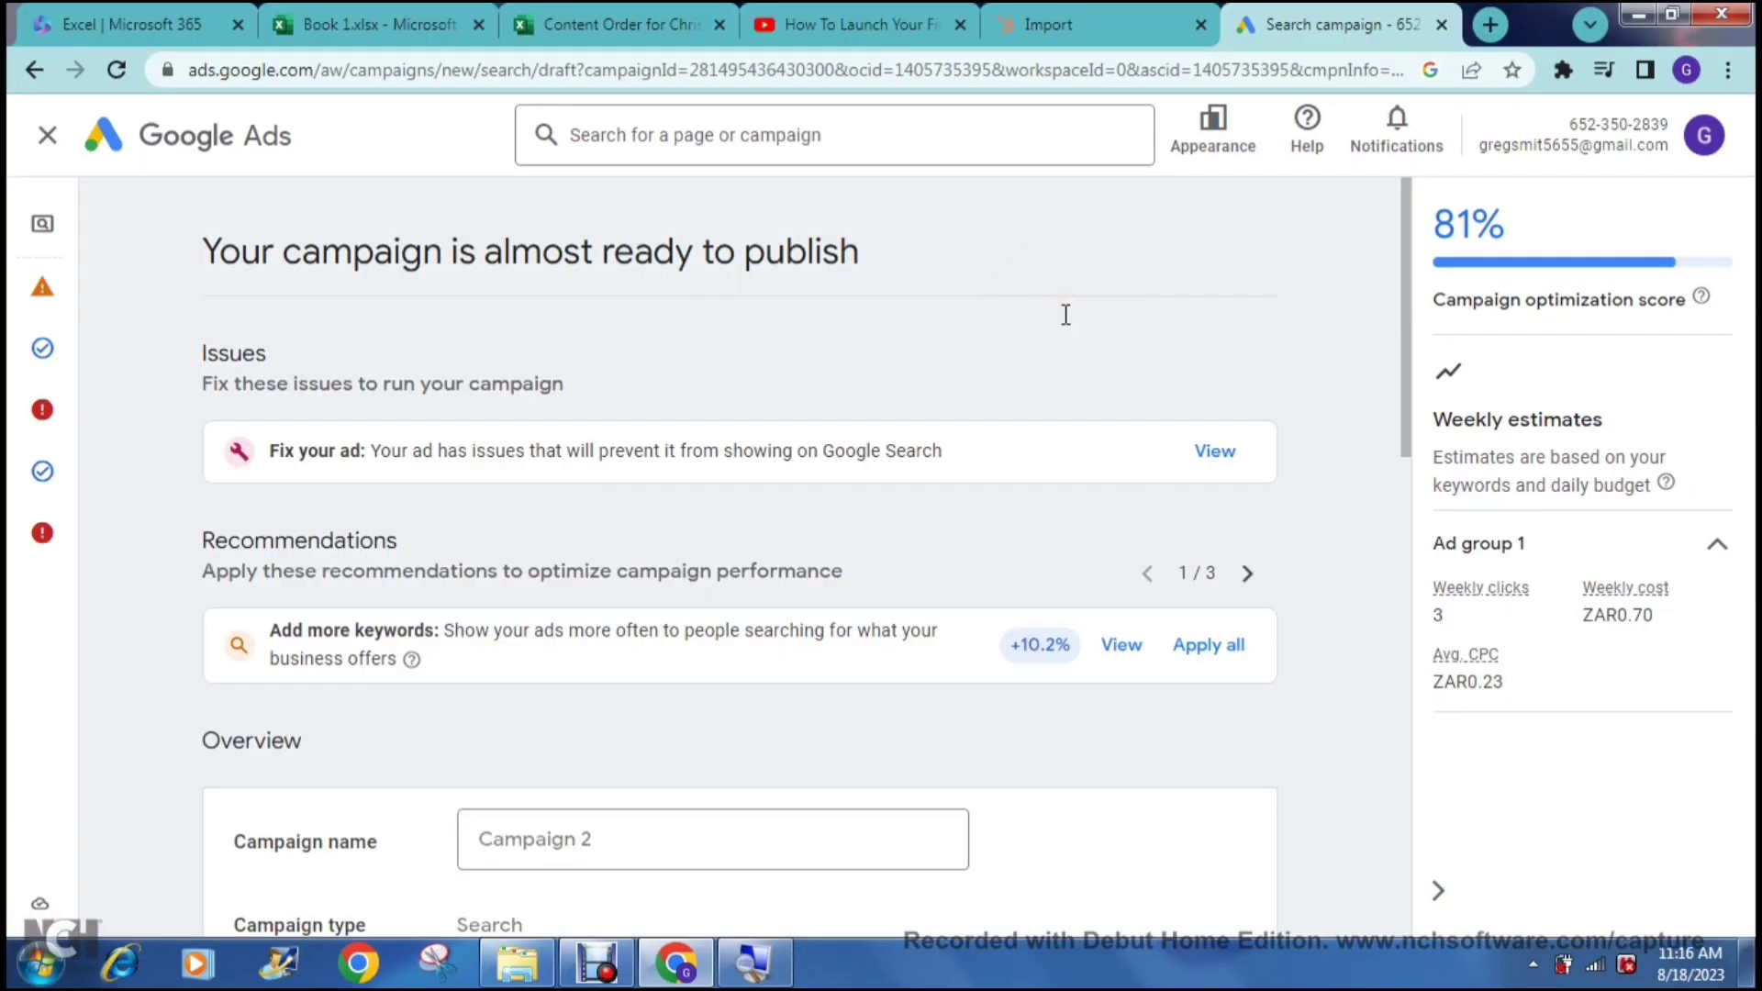
scroll(1066, 315, "down", 1)
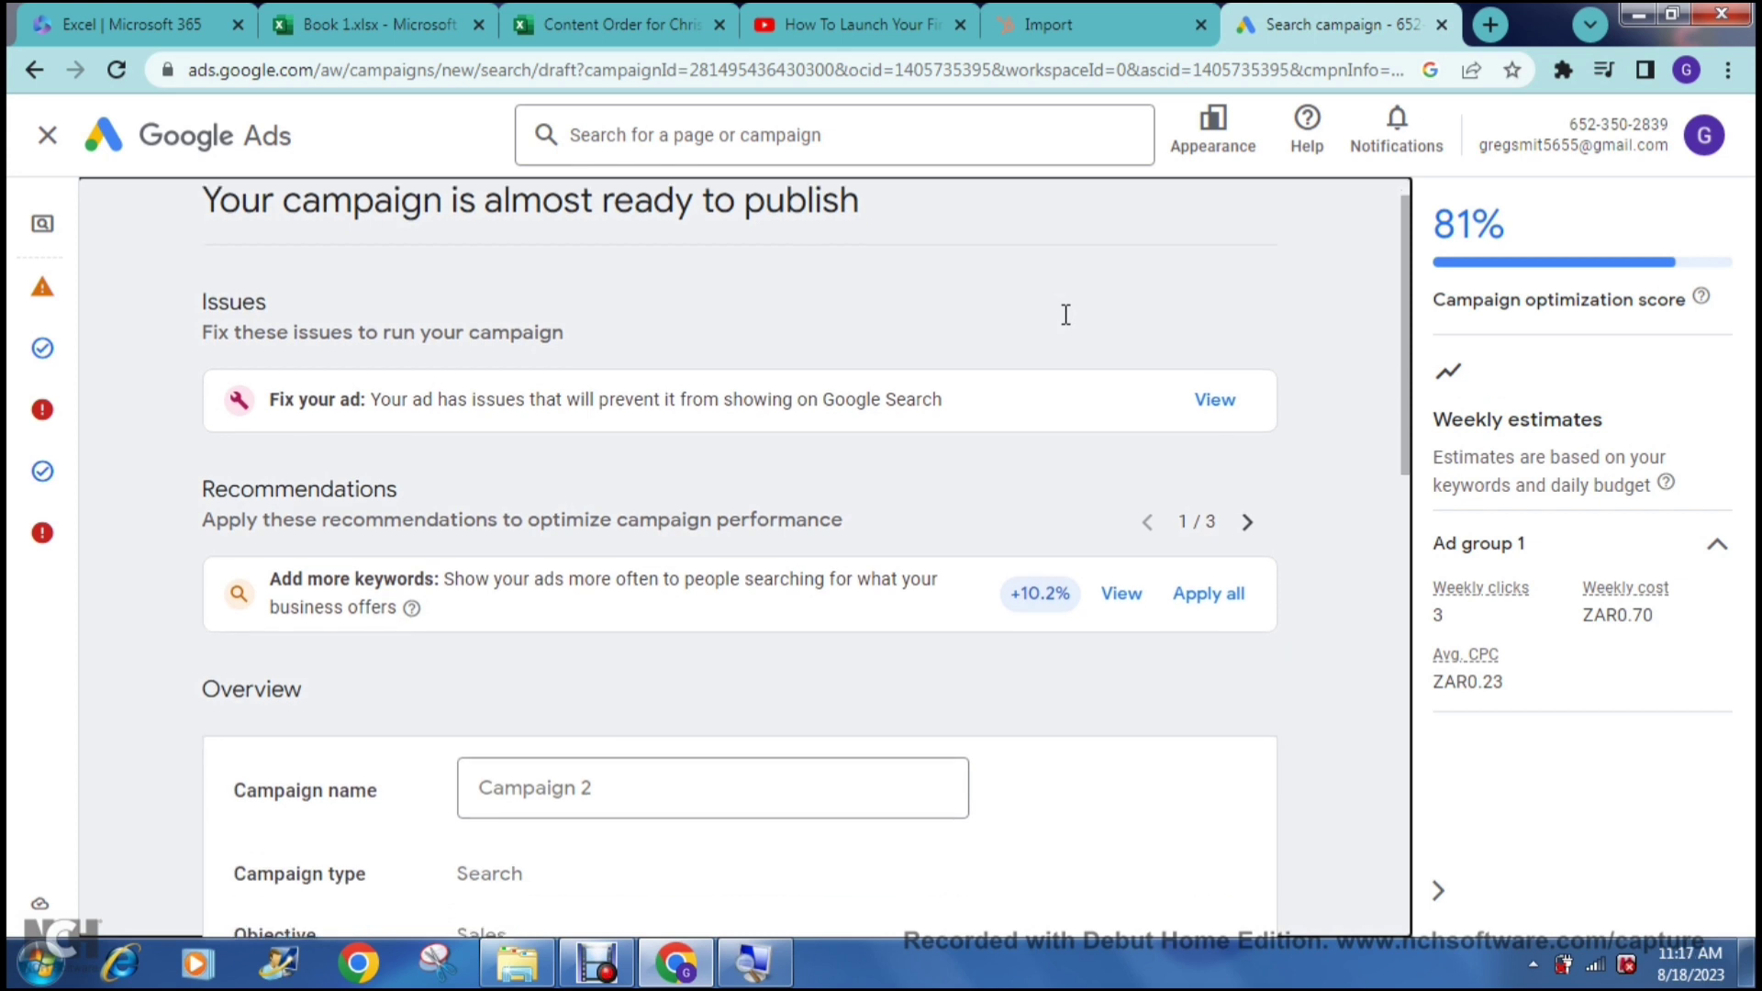
left_click(554, 342)
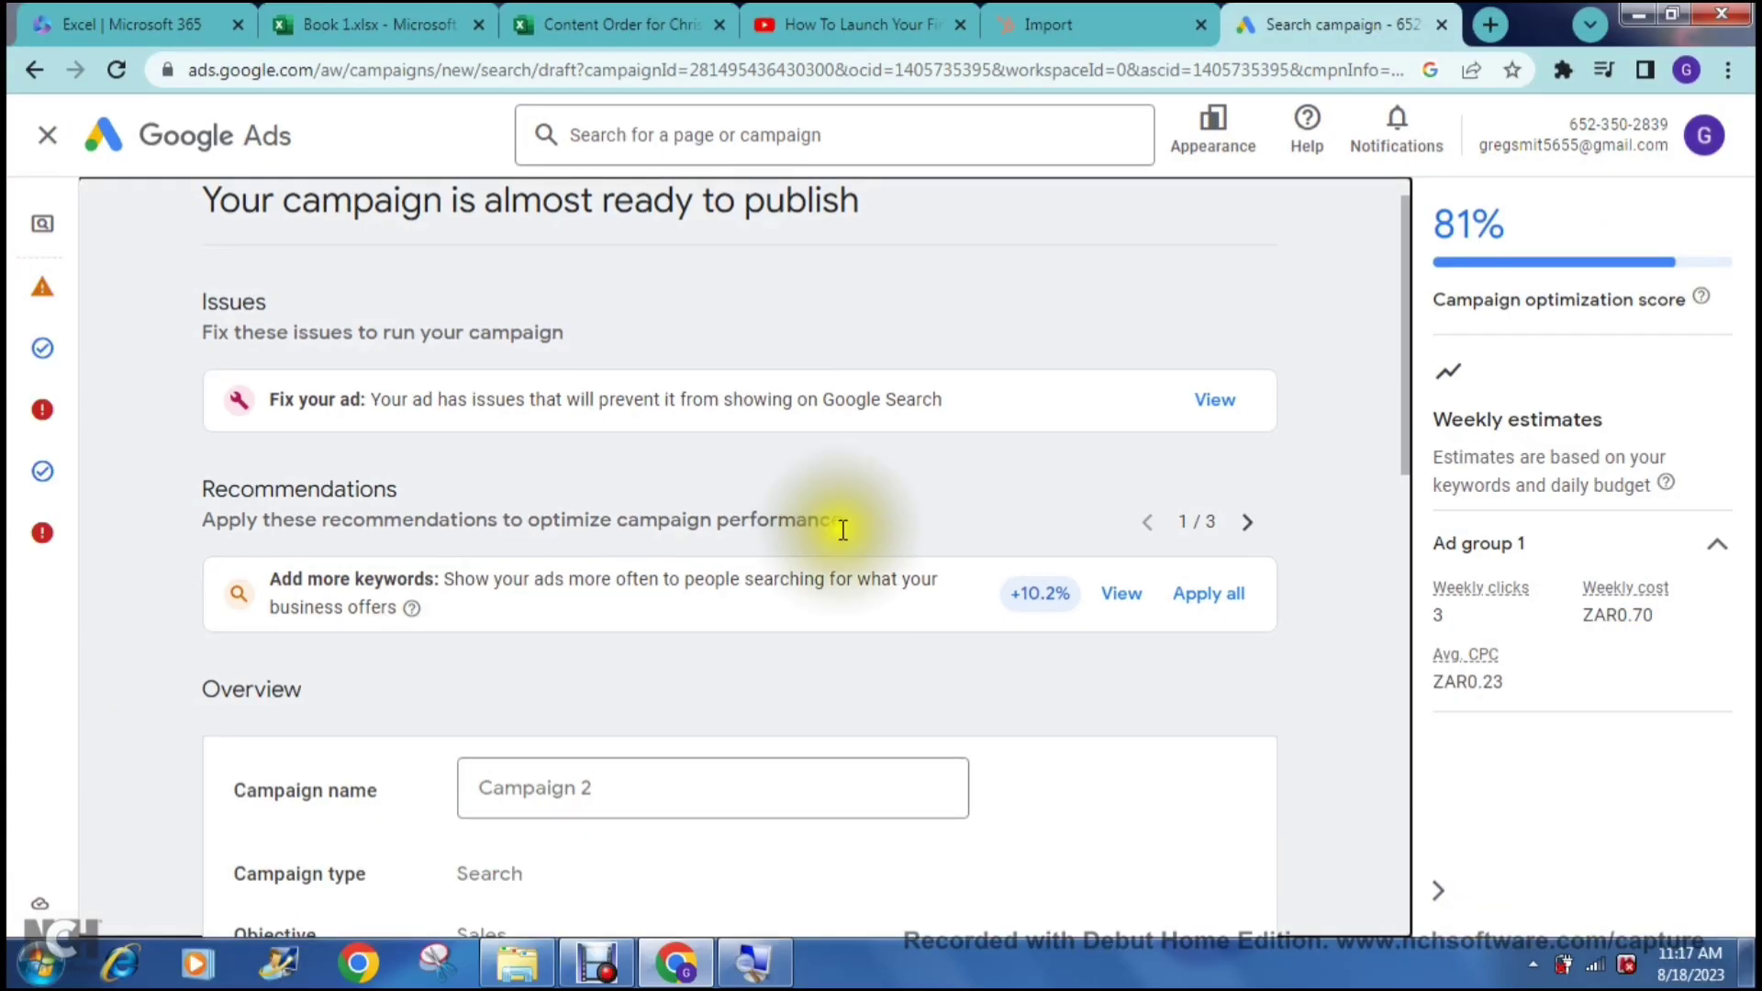
left_click(1008, 700)
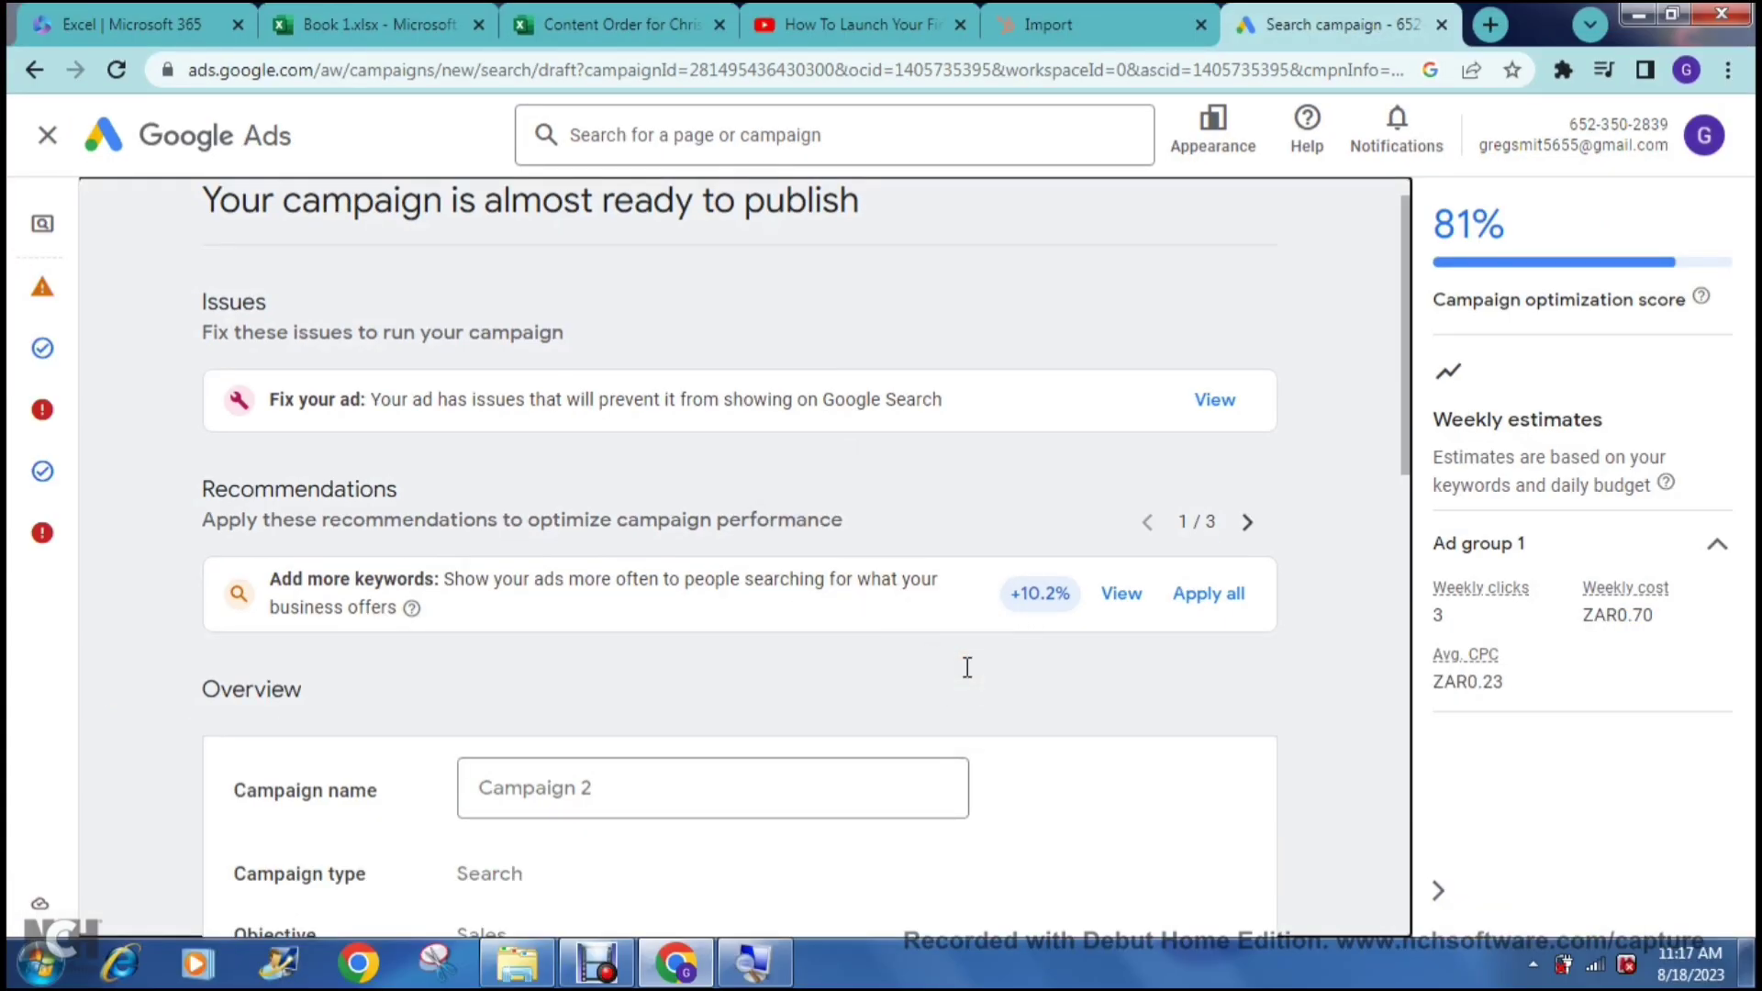
- Review the campaign summary from issues and recommendations through overview, bidding, campaign settings, keywords and ads, and budget
scroll(968, 667, "down", 1)
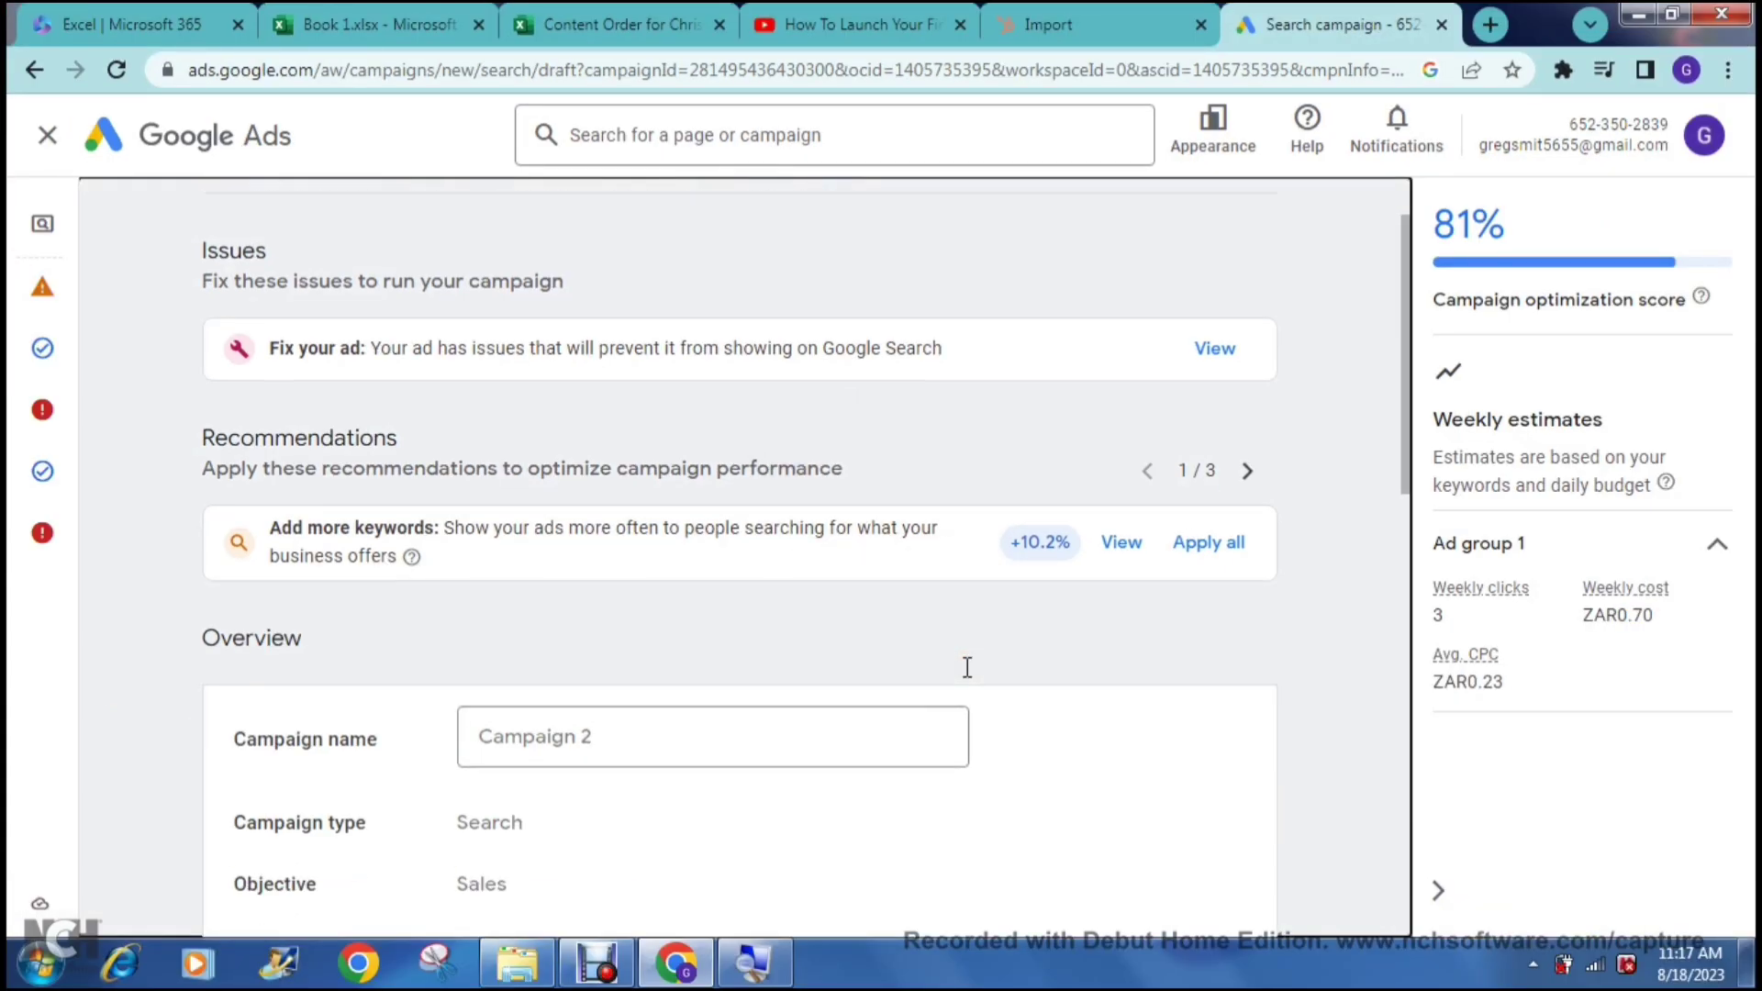
scroll(967, 668, "down", 3)
scroll(967, 667, "down", 1)
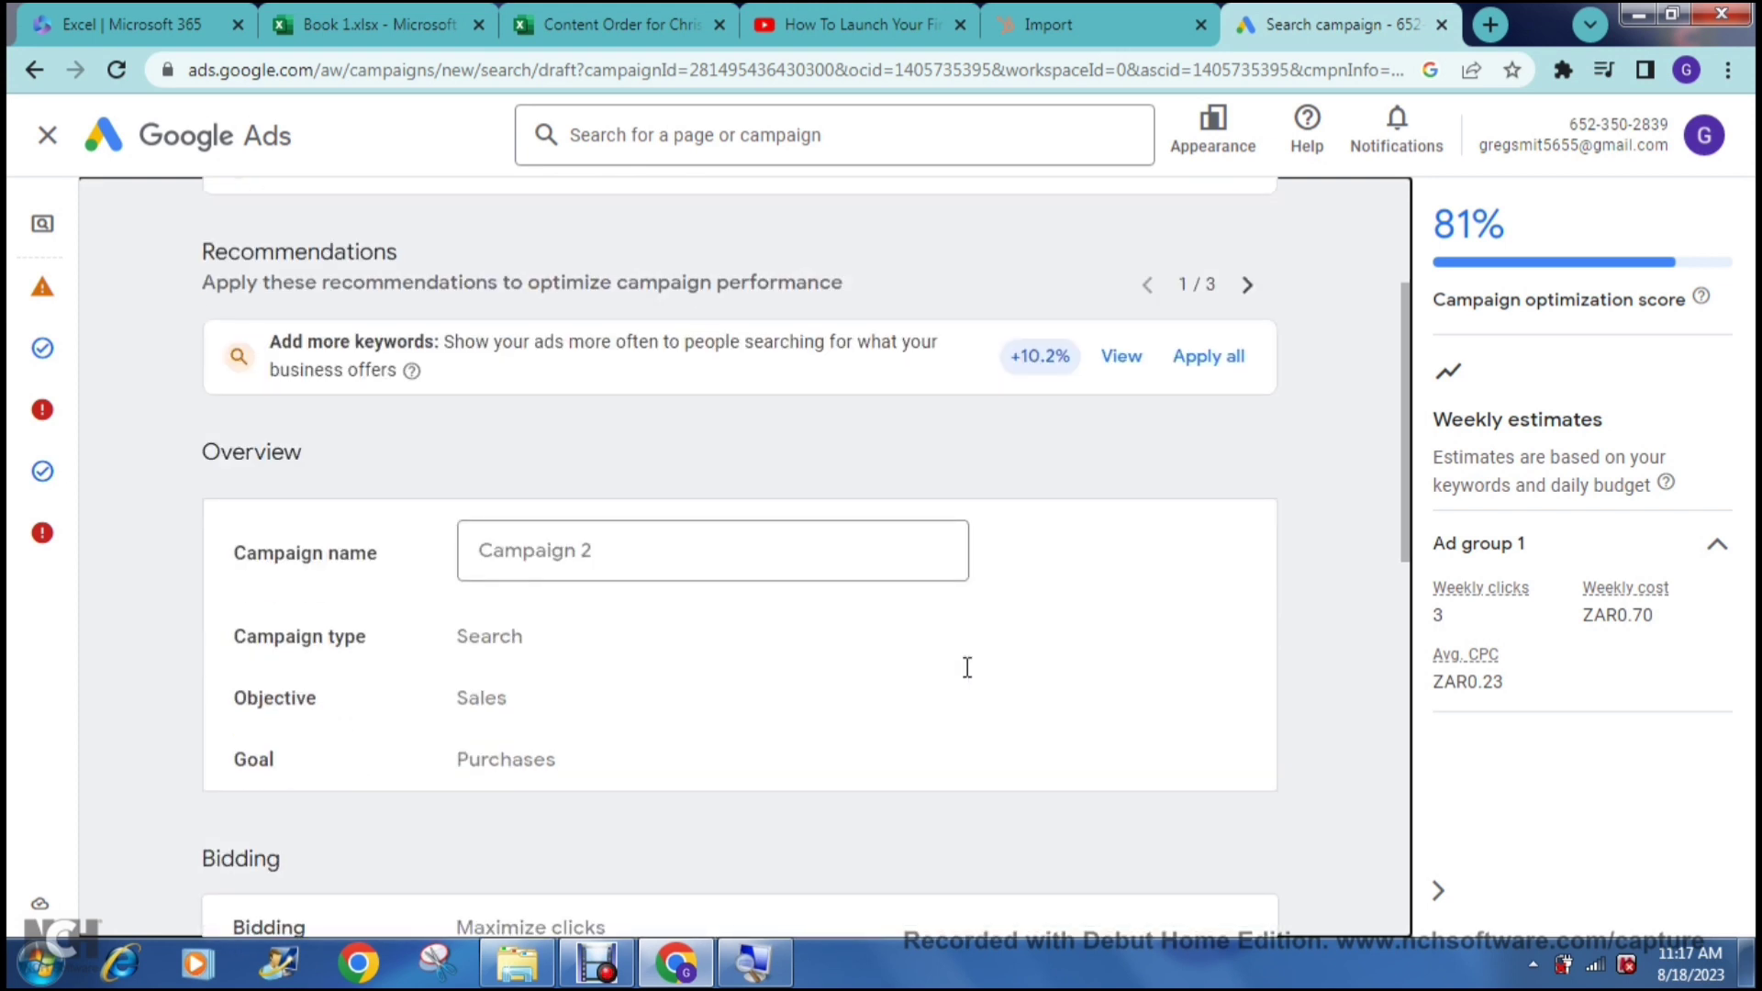
scroll(968, 667, "down", 1)
scroll(967, 668, "down", 15)
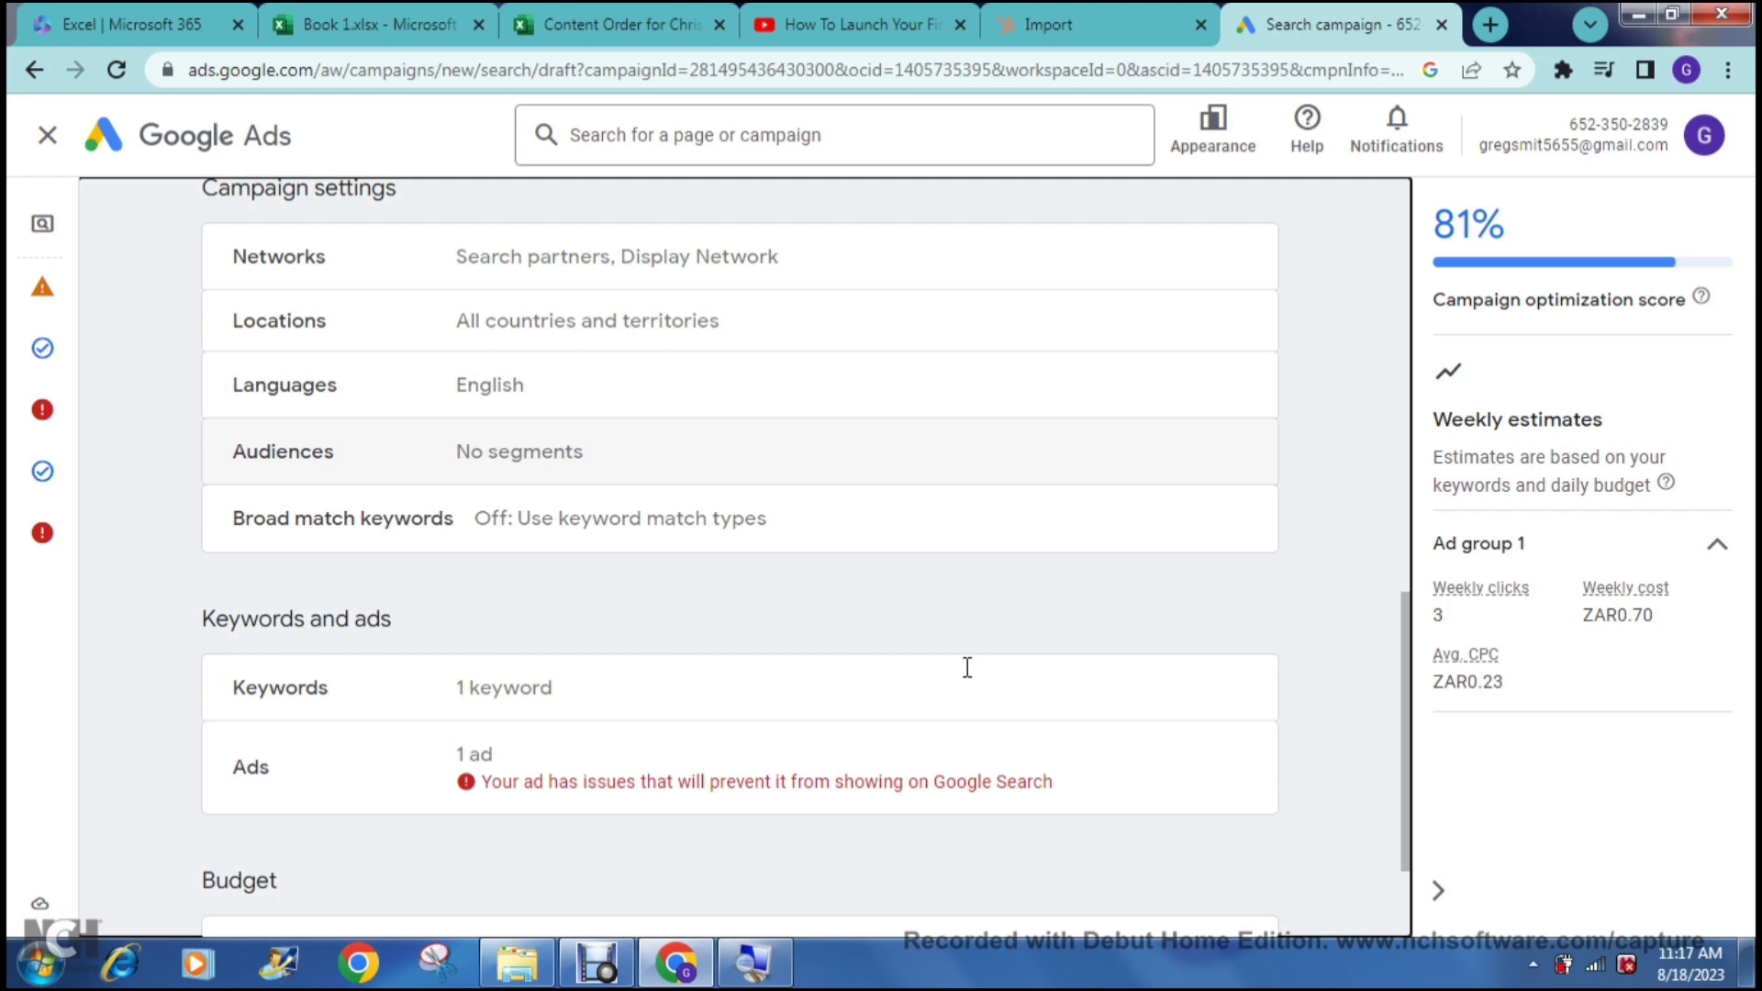
scroll(967, 667, "down", 3)
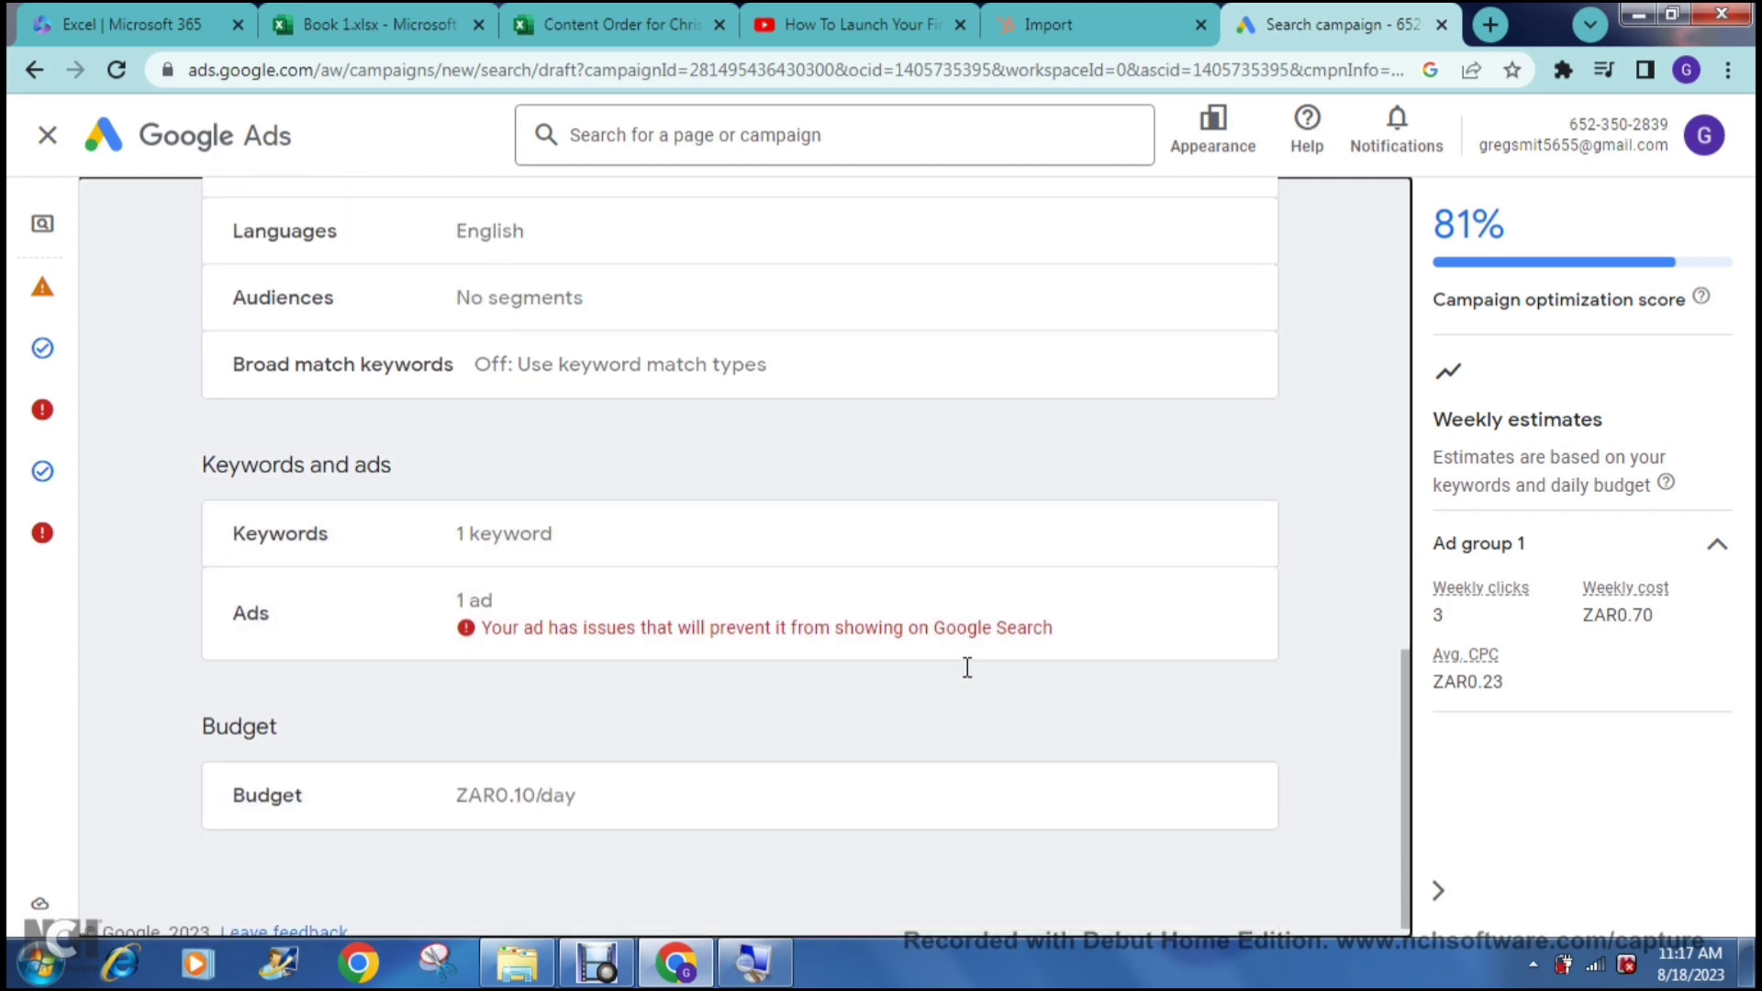
scroll(967, 667, "down", 1)
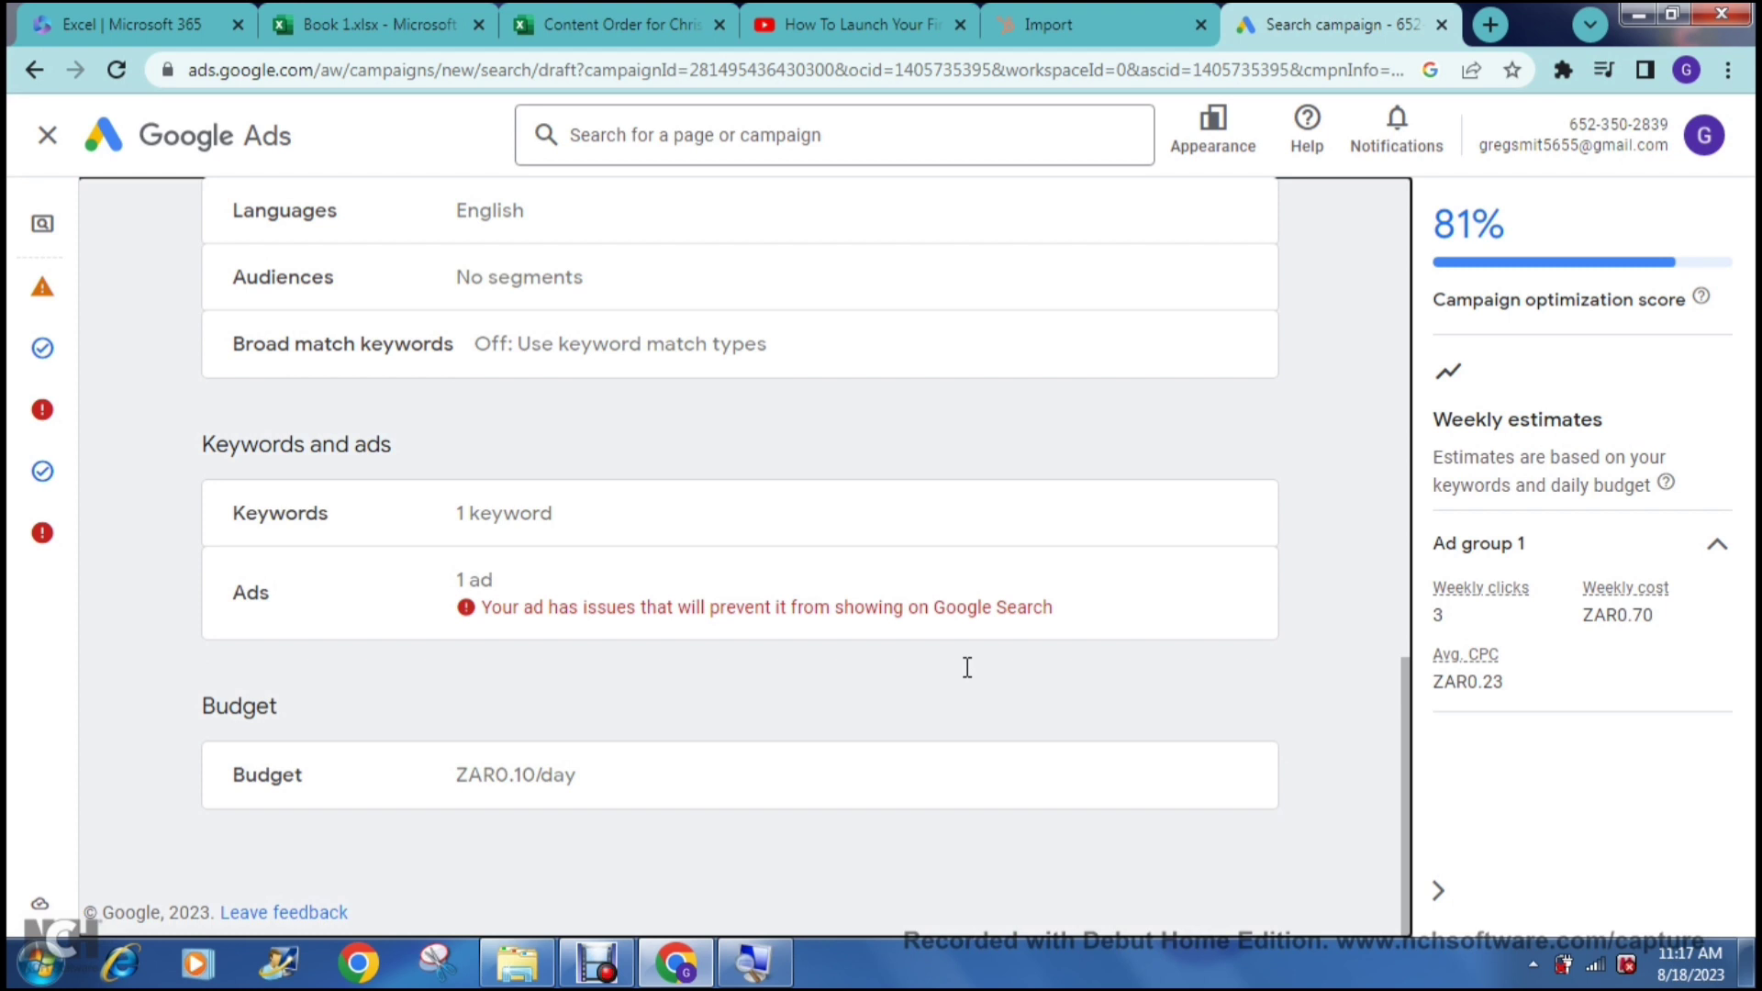
scroll(967, 668, "up", 1)
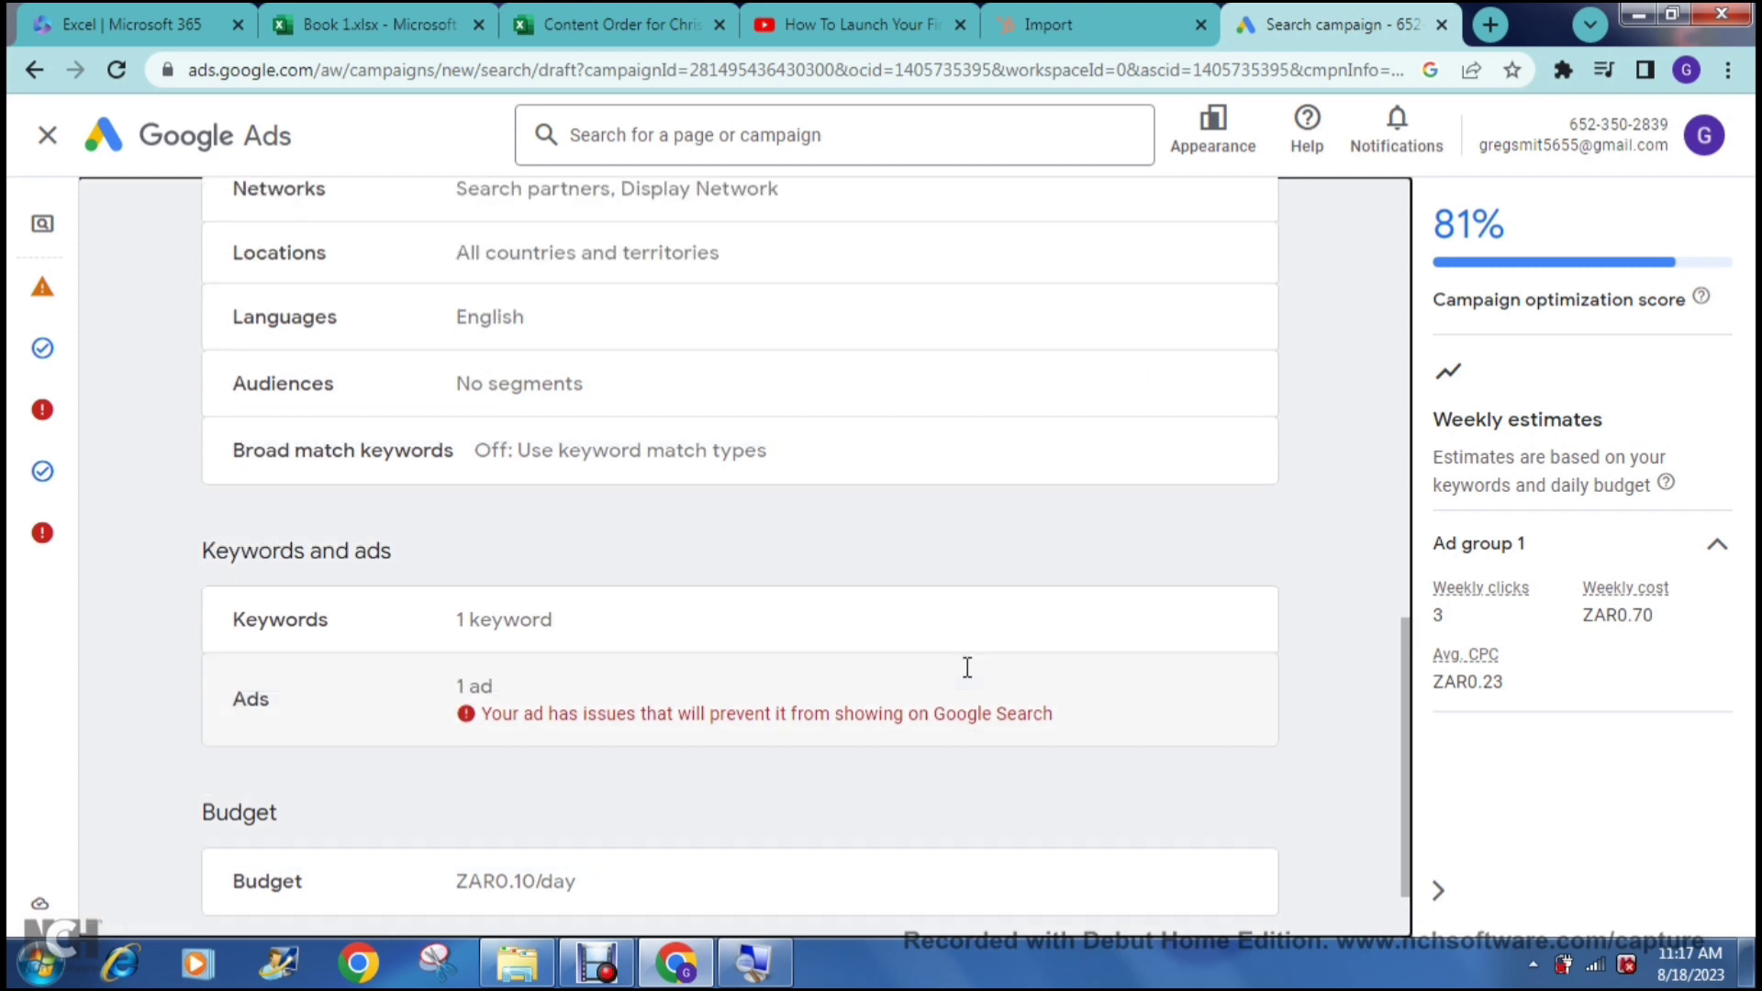
scroll(967, 667, "up", 4)
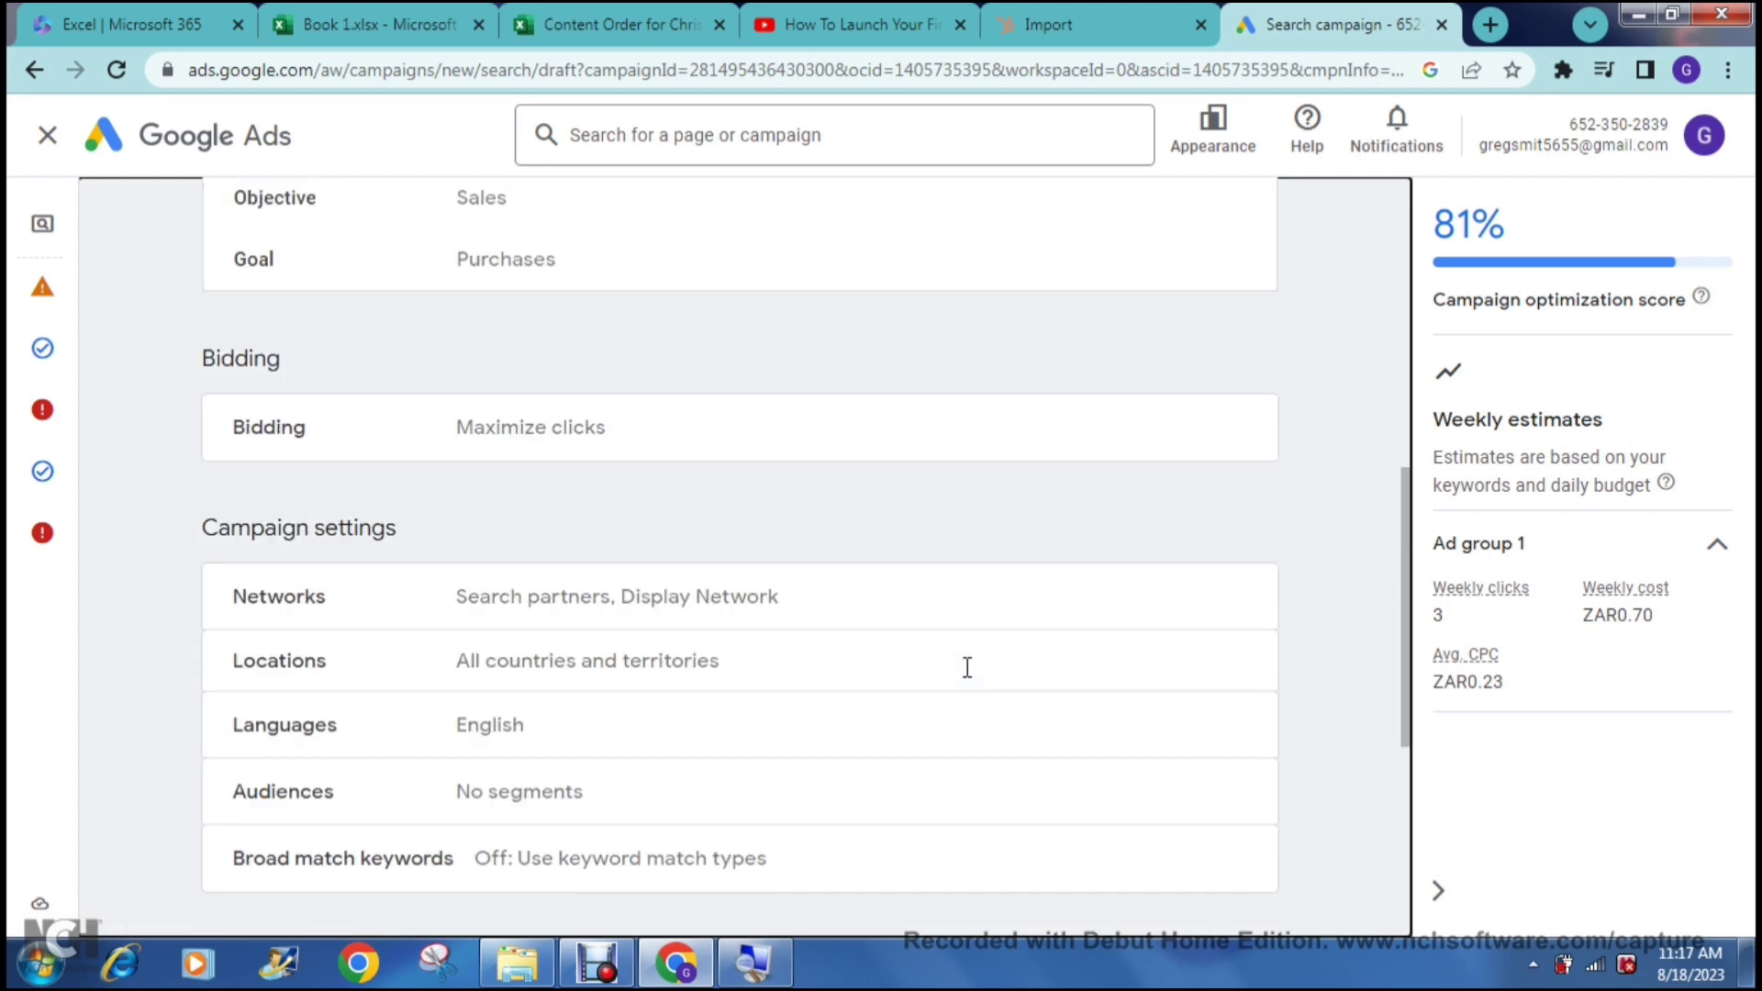
scroll(967, 667, "up", 5)
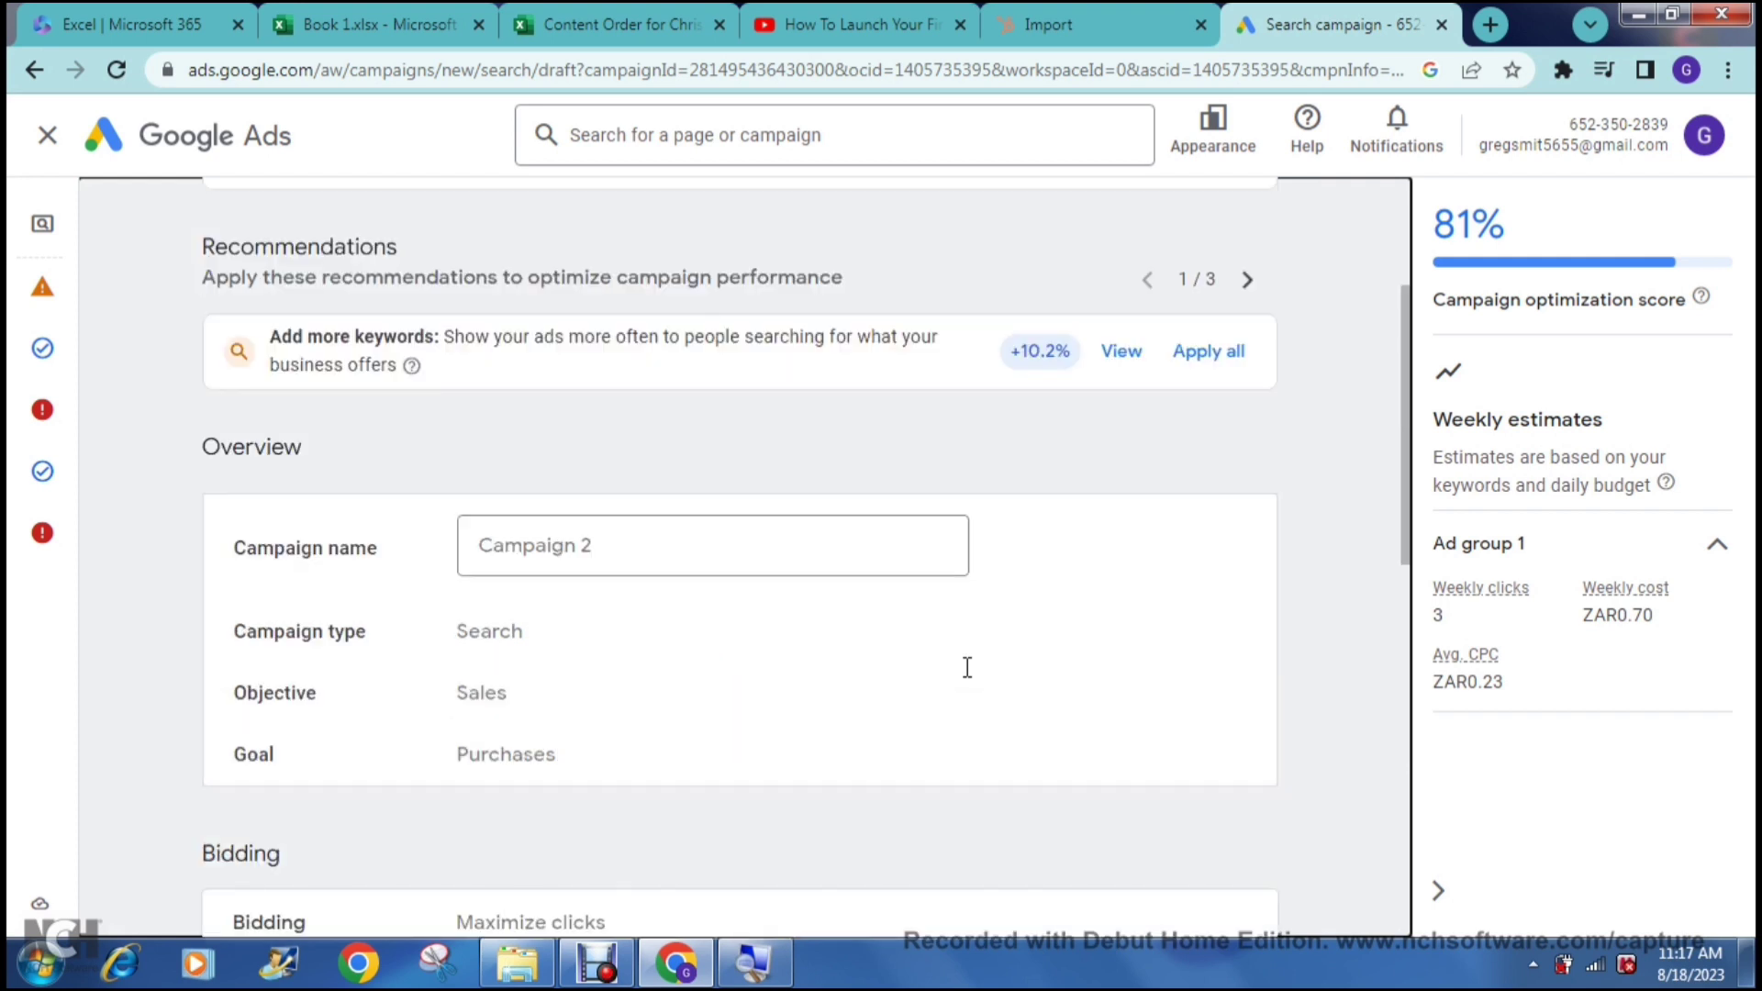
scroll(968, 667, "up", 3)
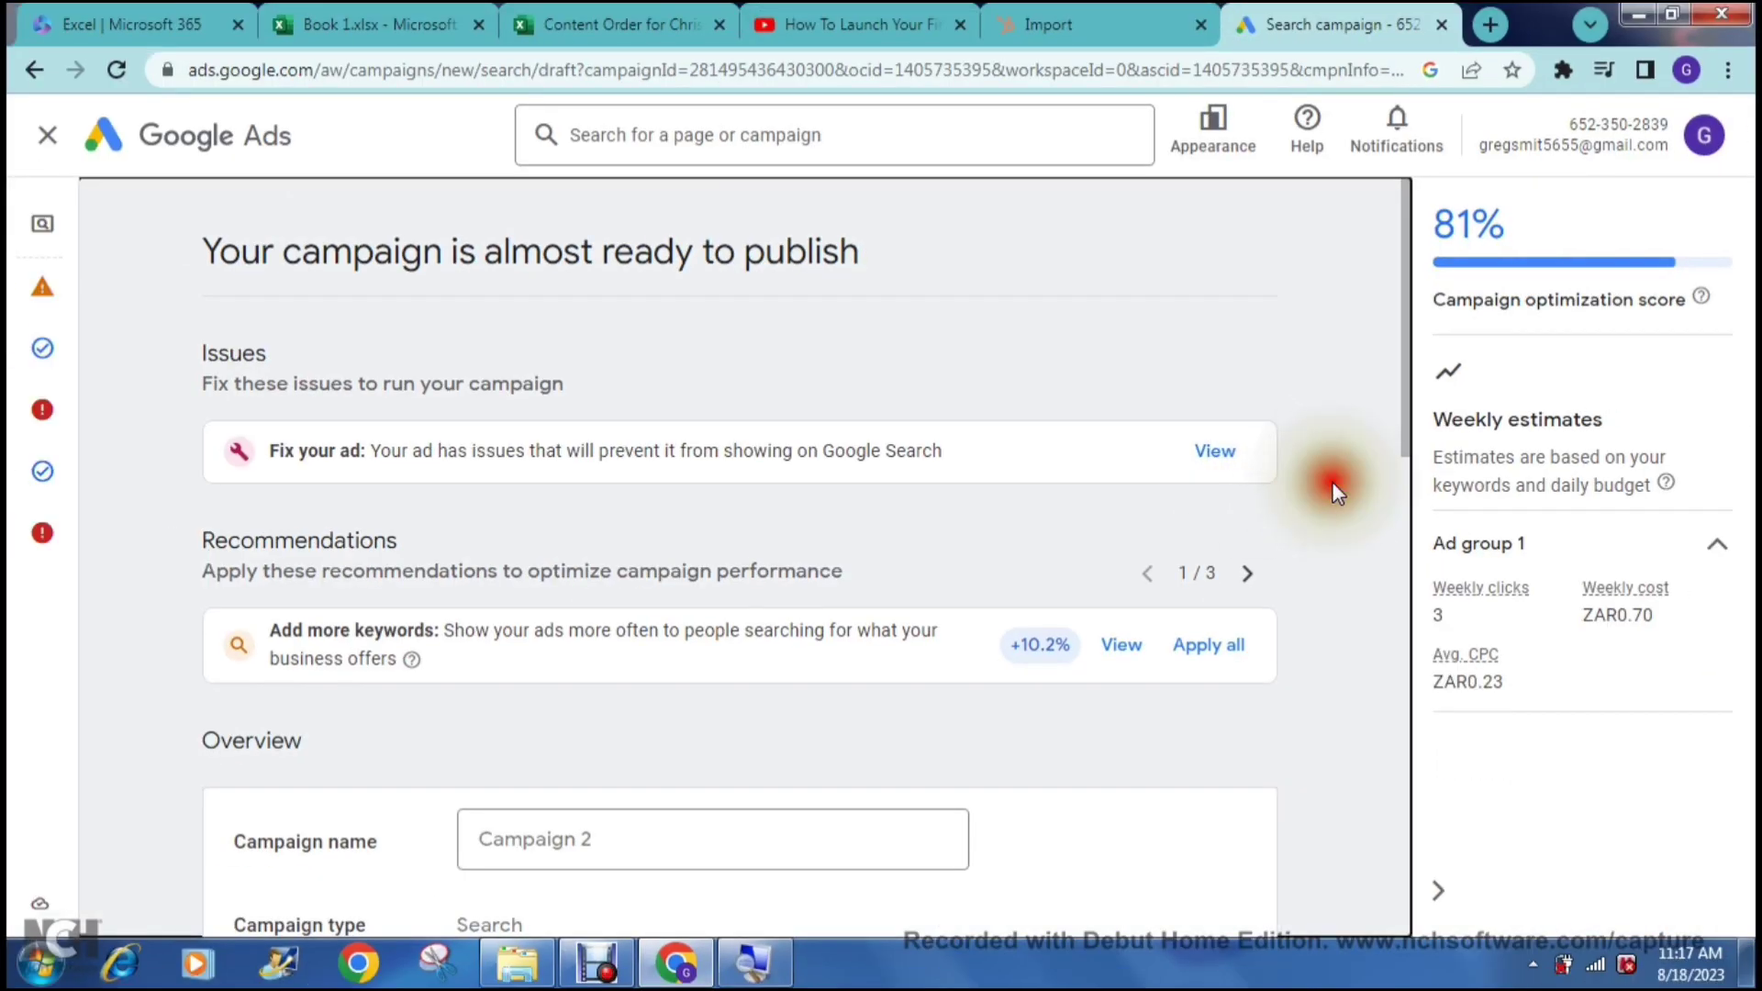
scroll(1335, 491, "down", 1)
scroll(1338, 493, "down", 1)
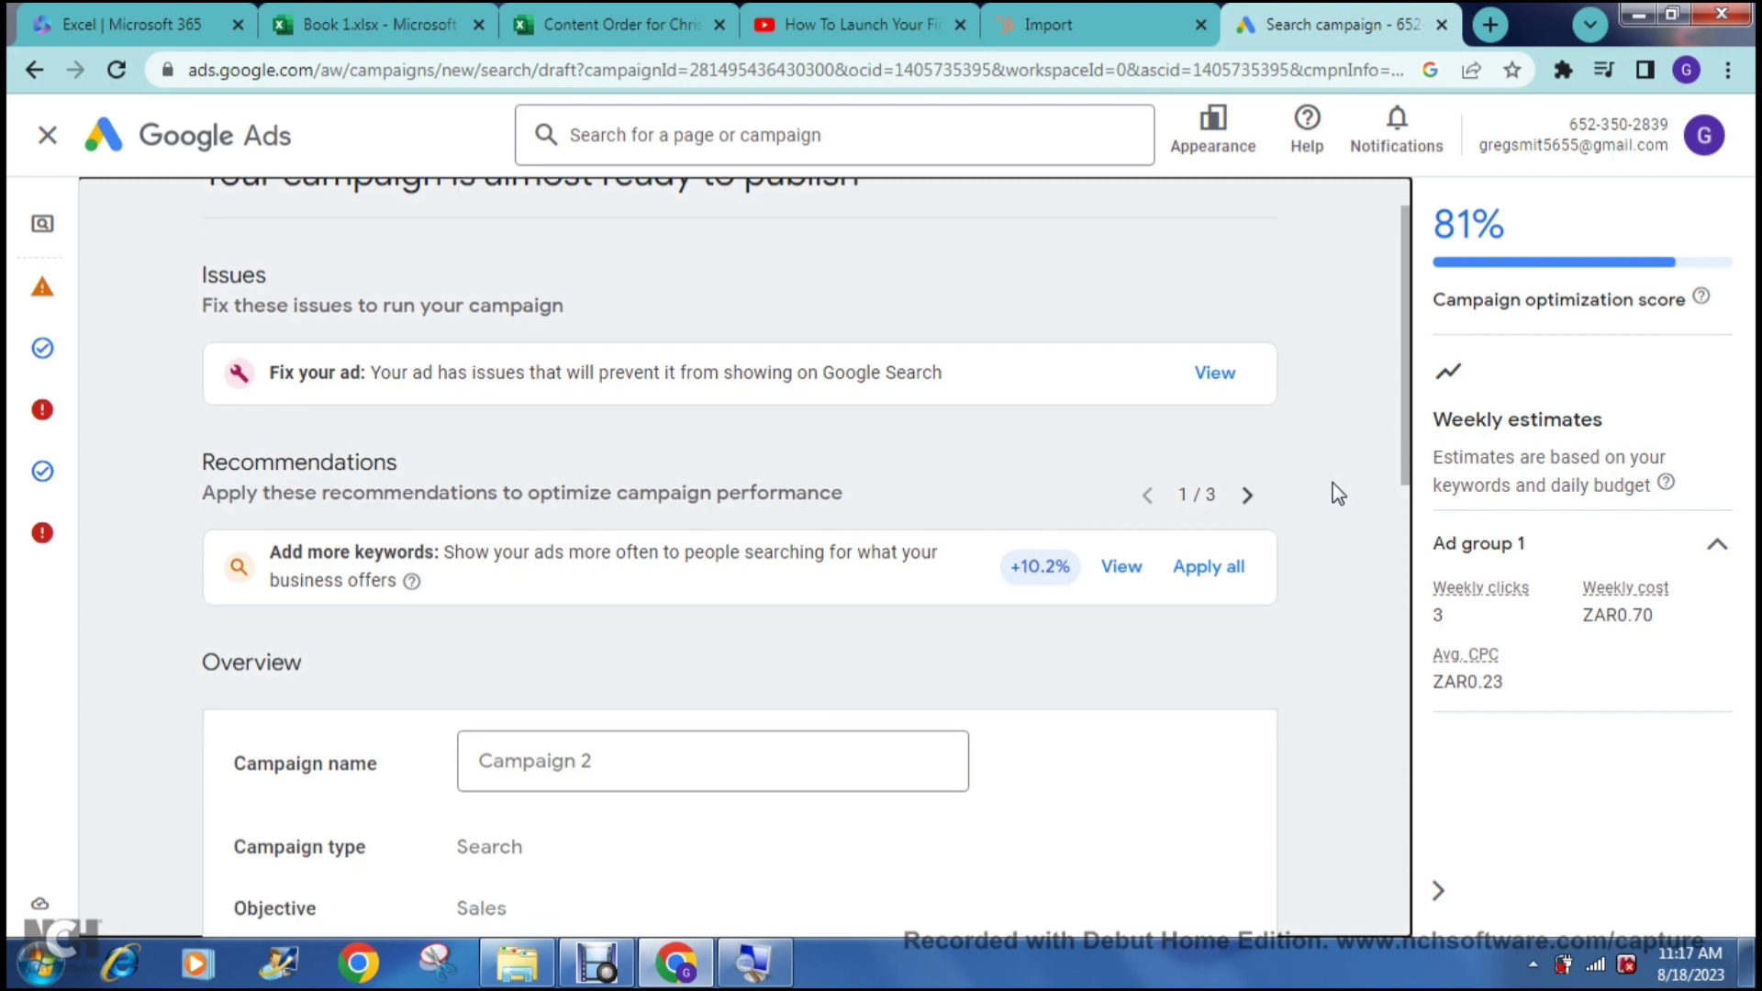
scroll(1338, 493, "down", 5)
scroll(1339, 493, "up", 6)
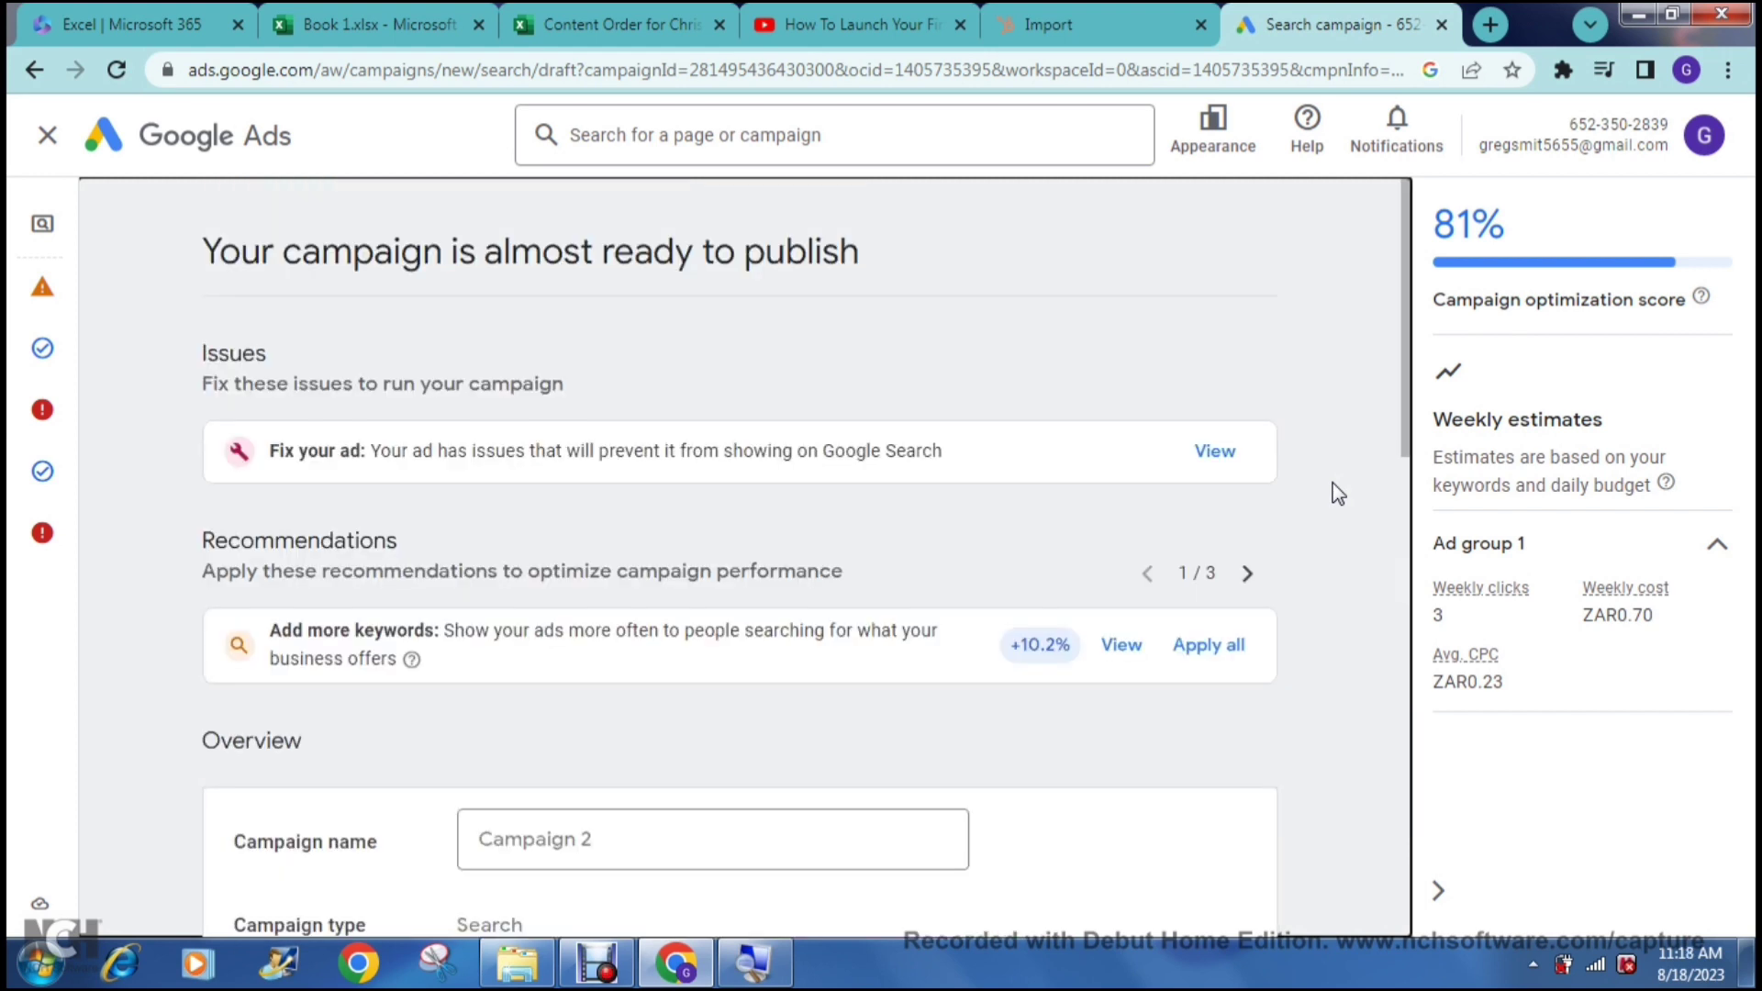